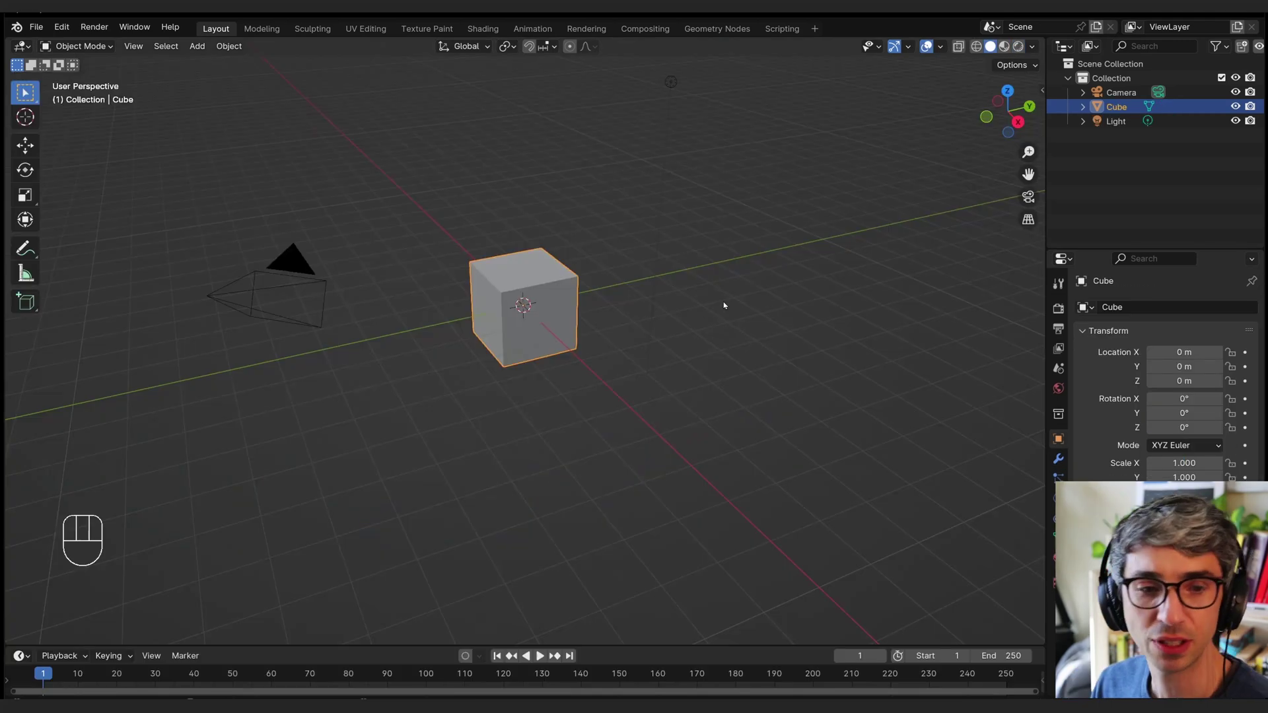
Step: Delete all default objects and add a plane at the scene origin
mouse_move(724, 303)
shift+middle_down()
mouse_move(706, 300)
mouse_move(722, 316)
shift+middle_up()
key(a)
key(x)
click(644, 303)
shift+middle_drag(543, 286, 574, 311)
key(shift+a)
mouse_move(547, 331)
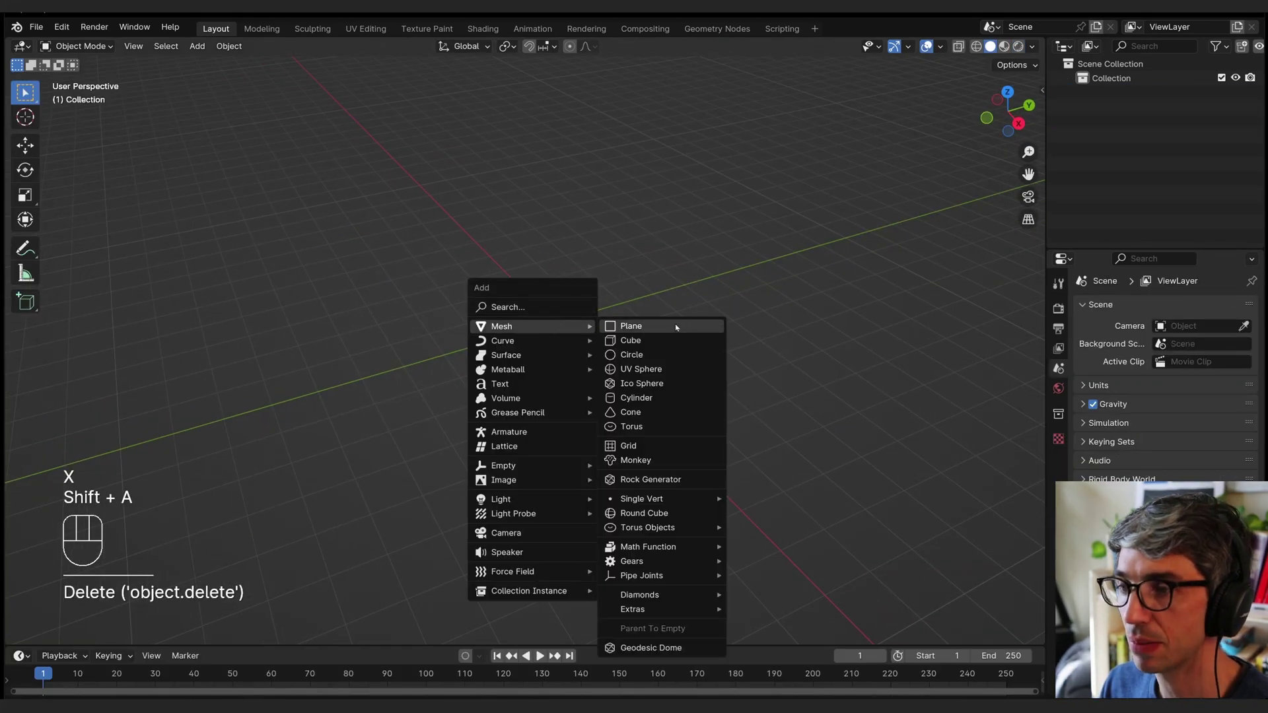
click(675, 324)
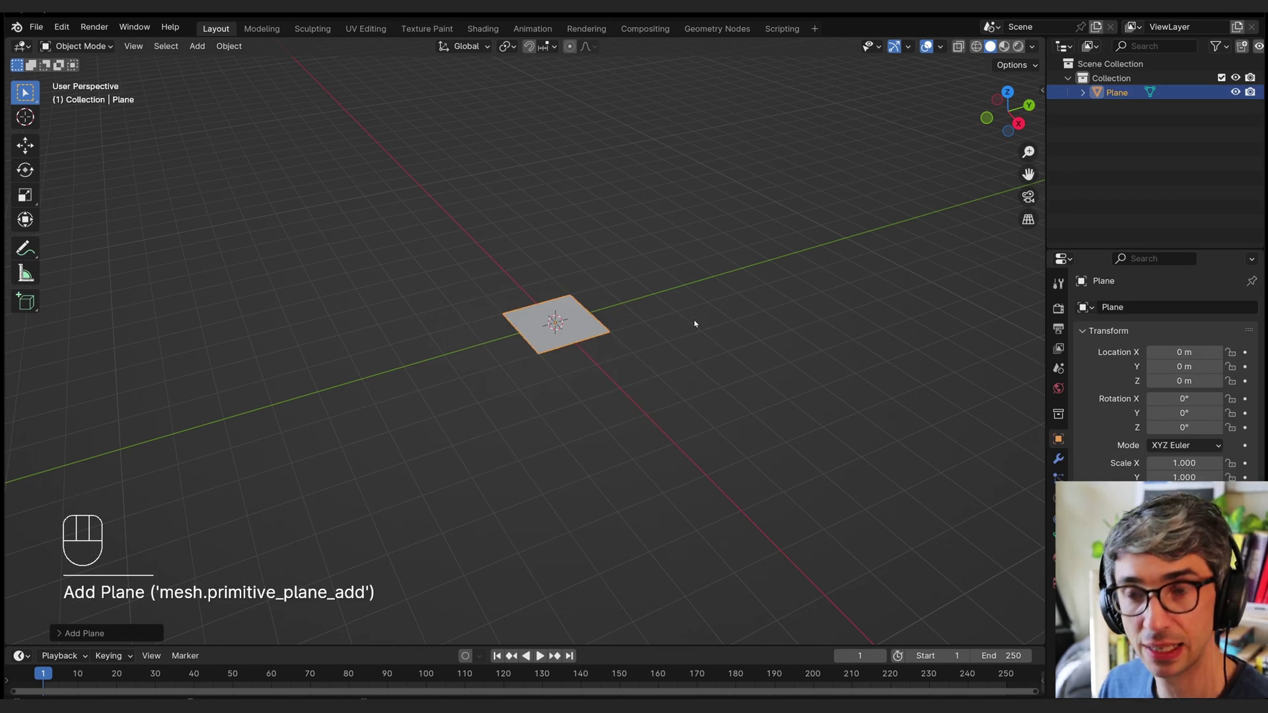
mouse_move(677, 406)
middle_down()
mouse_move(699, 418)
mouse_move(653, 406)
middle_up()
Step: Add a Subdivision Surface modifier to the plane
click(1058, 458)
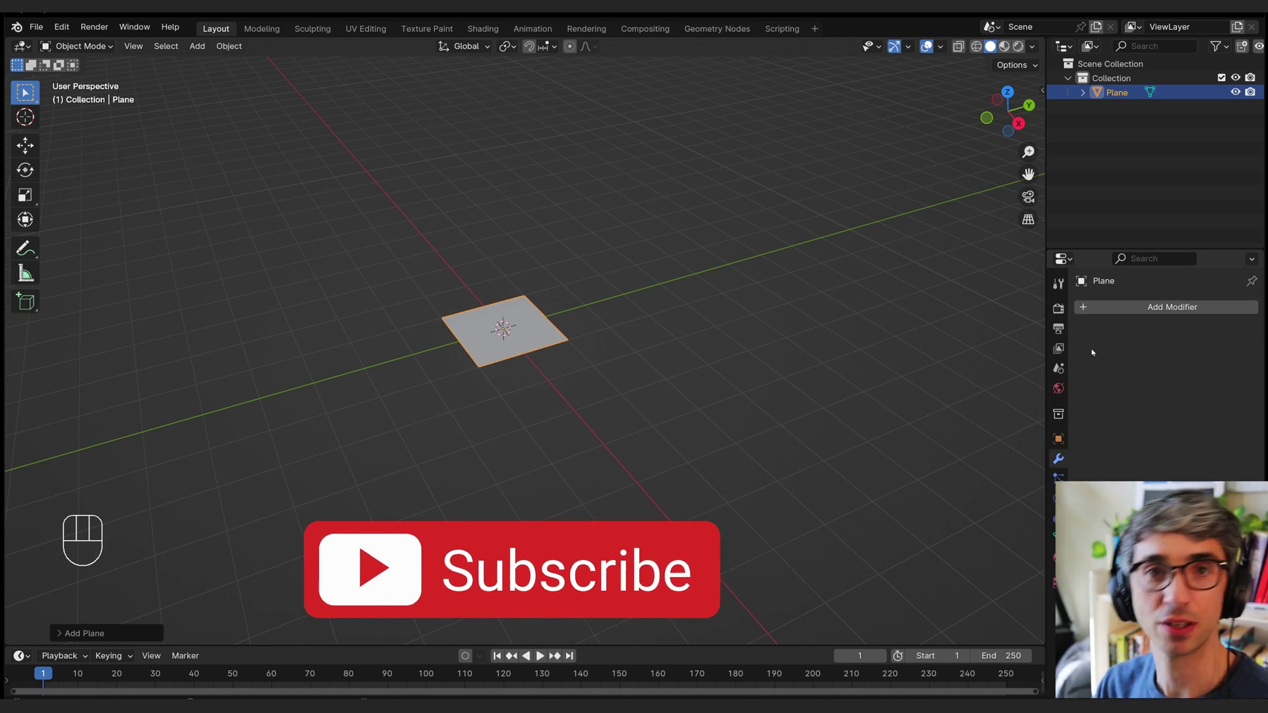
click(1116, 307)
mouse_move(1118, 309)
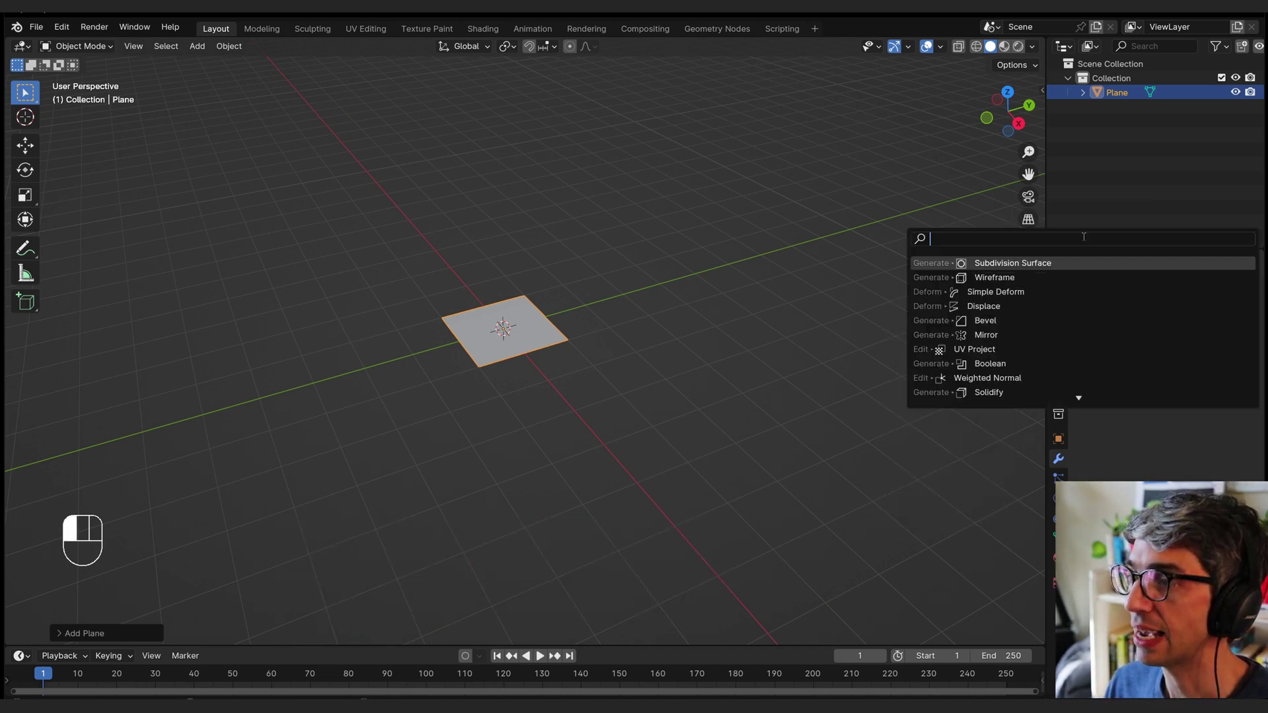
click(1084, 237)
text(s)
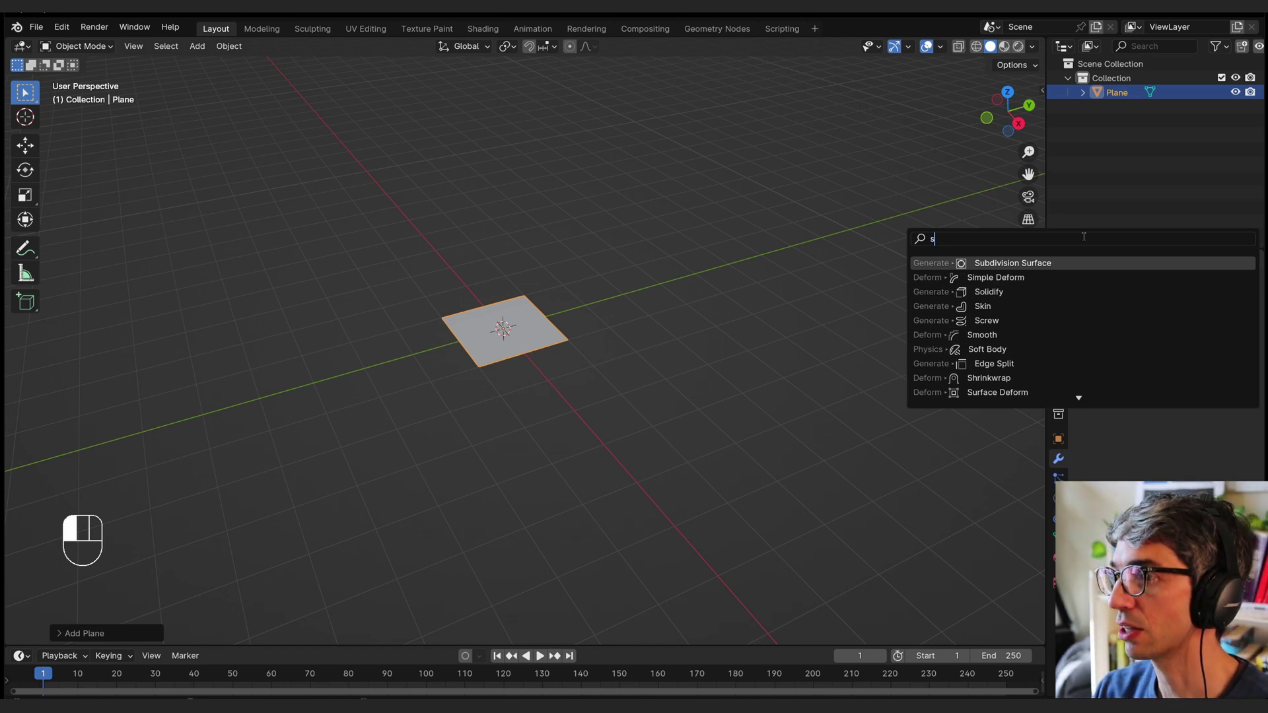
key(Escape)
click(1143, 305)
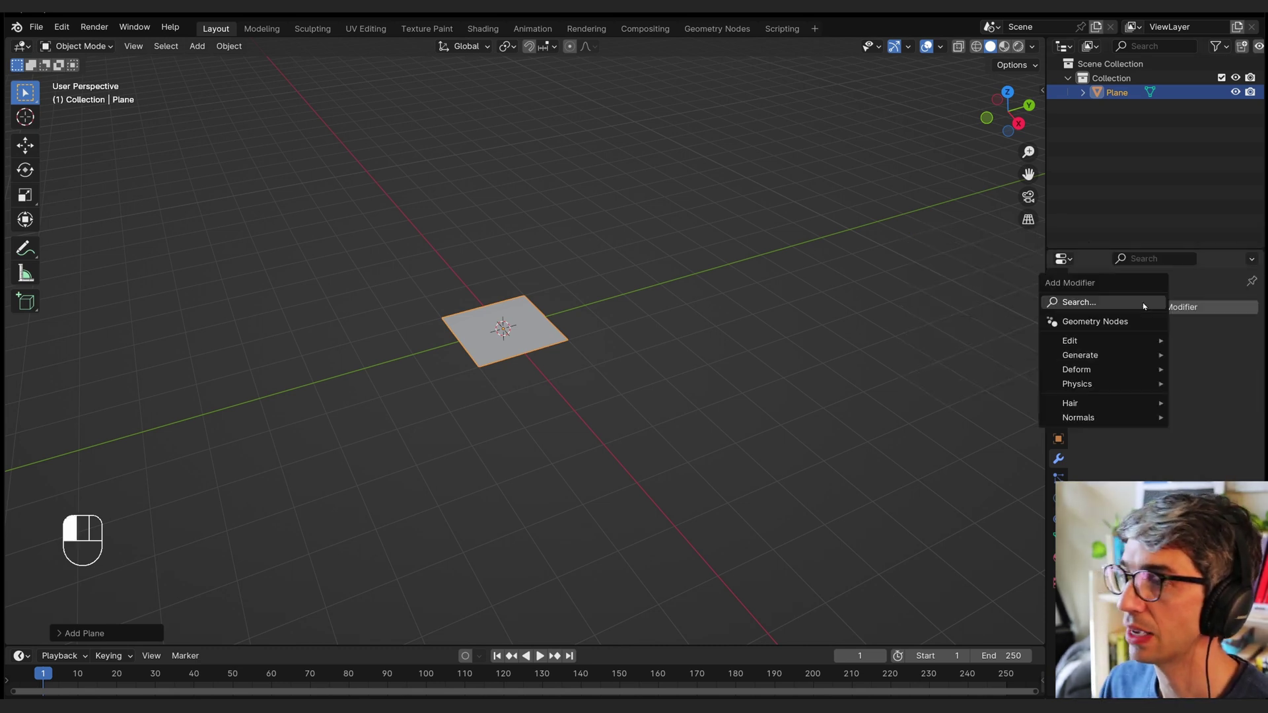
text(sub)
key(Return)
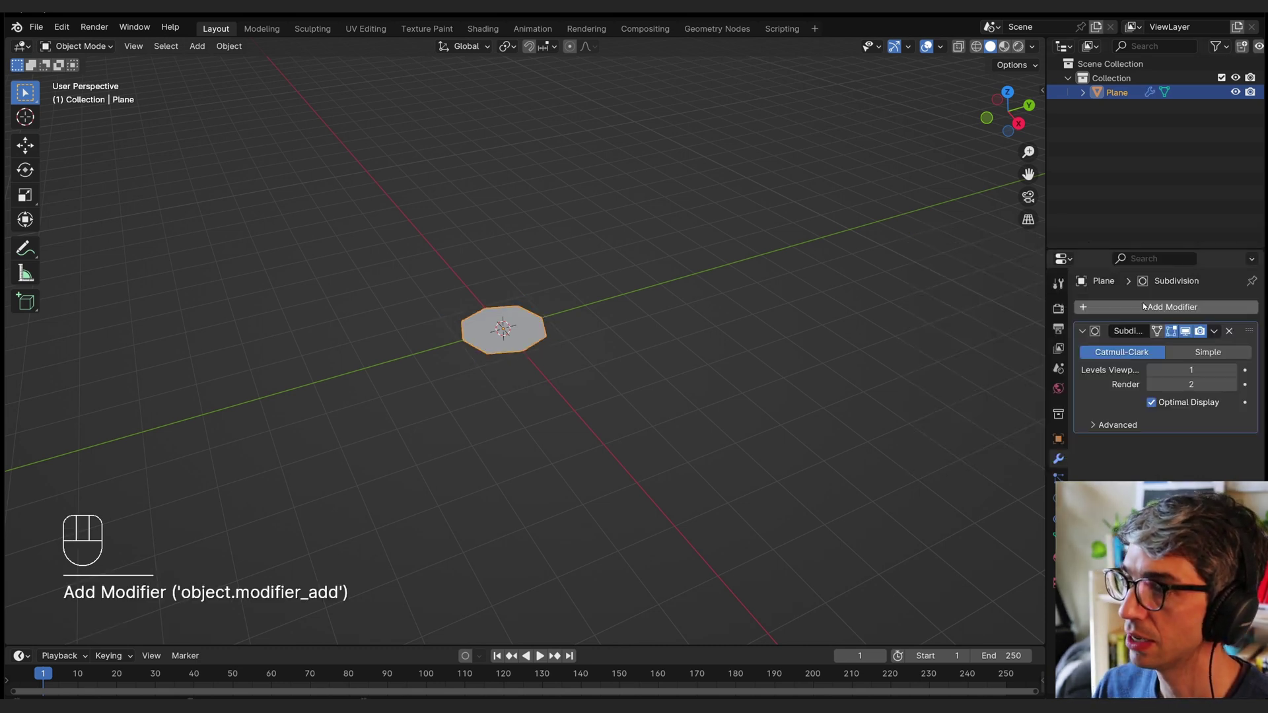
click(1197, 306)
text(s)
key(Escape)
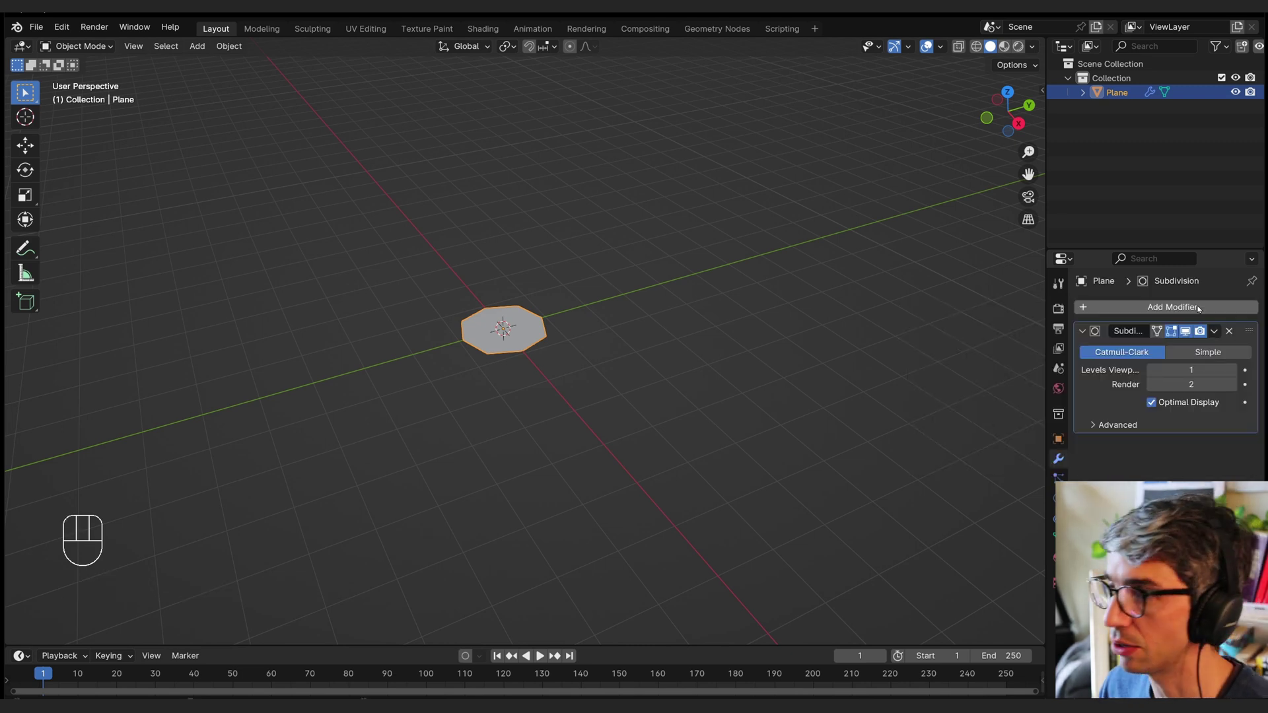
Step: Set subdivision viewport and render levels to 5, disable Optimal Display, and choose Simple
drag(1198, 370, 1211, 367)
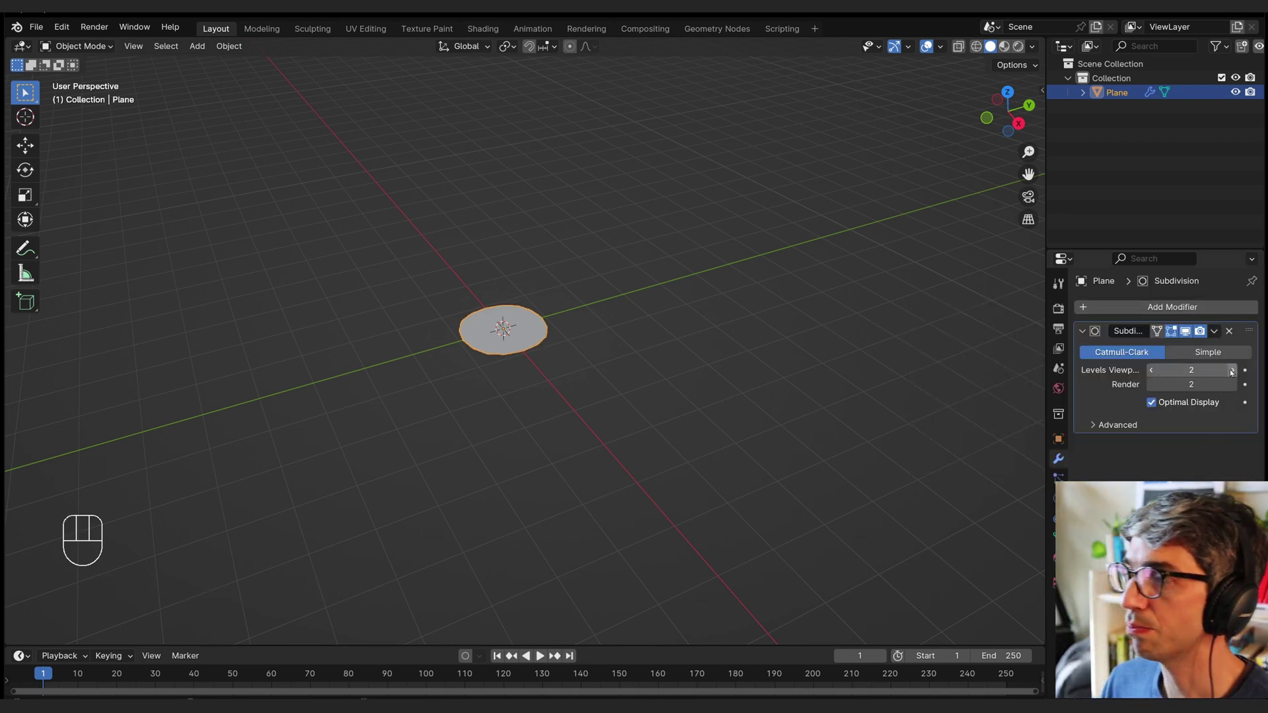
click(1232, 370)
click(1232, 370)
click(1232, 371)
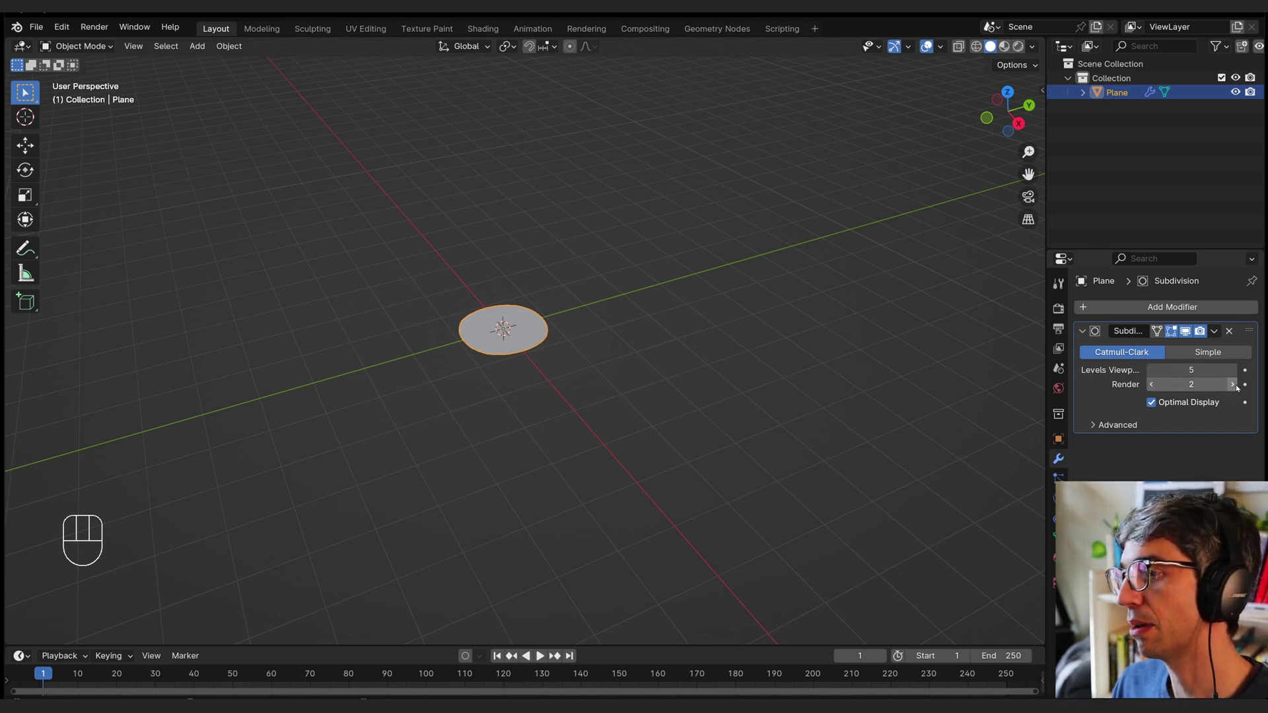
click(1232, 384)
click(1232, 384)
click(1232, 384)
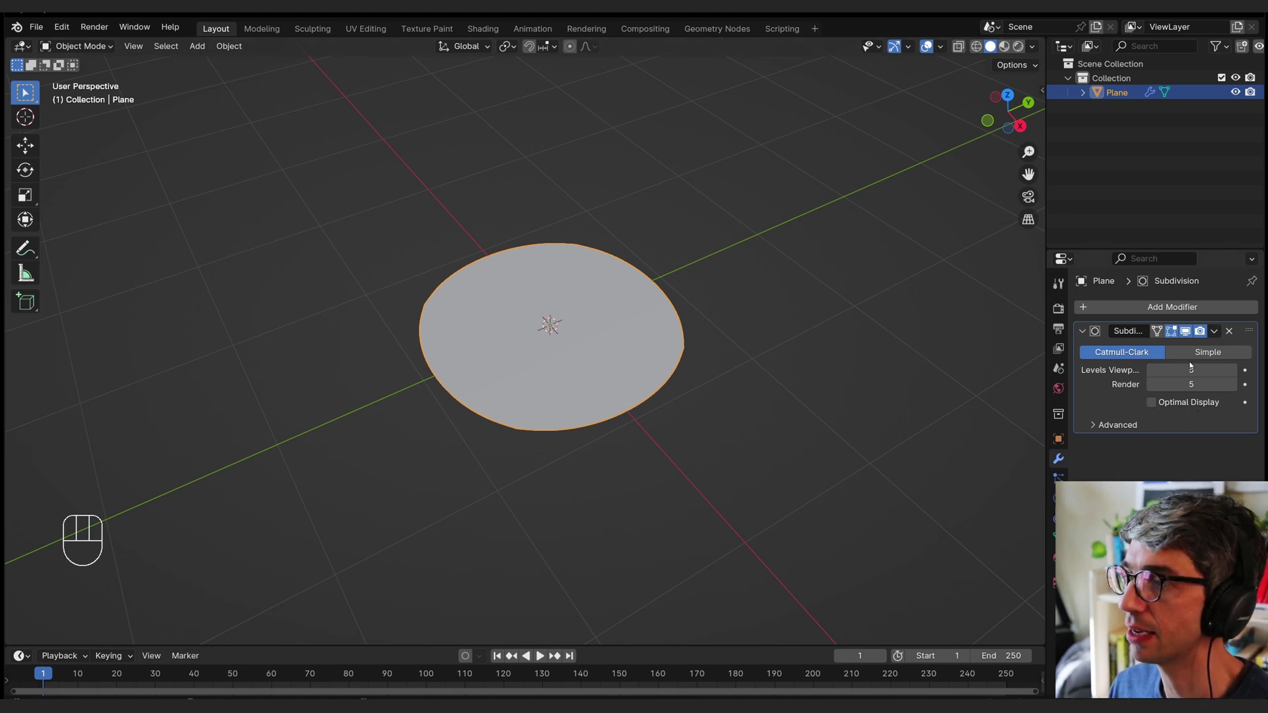
click(1207, 352)
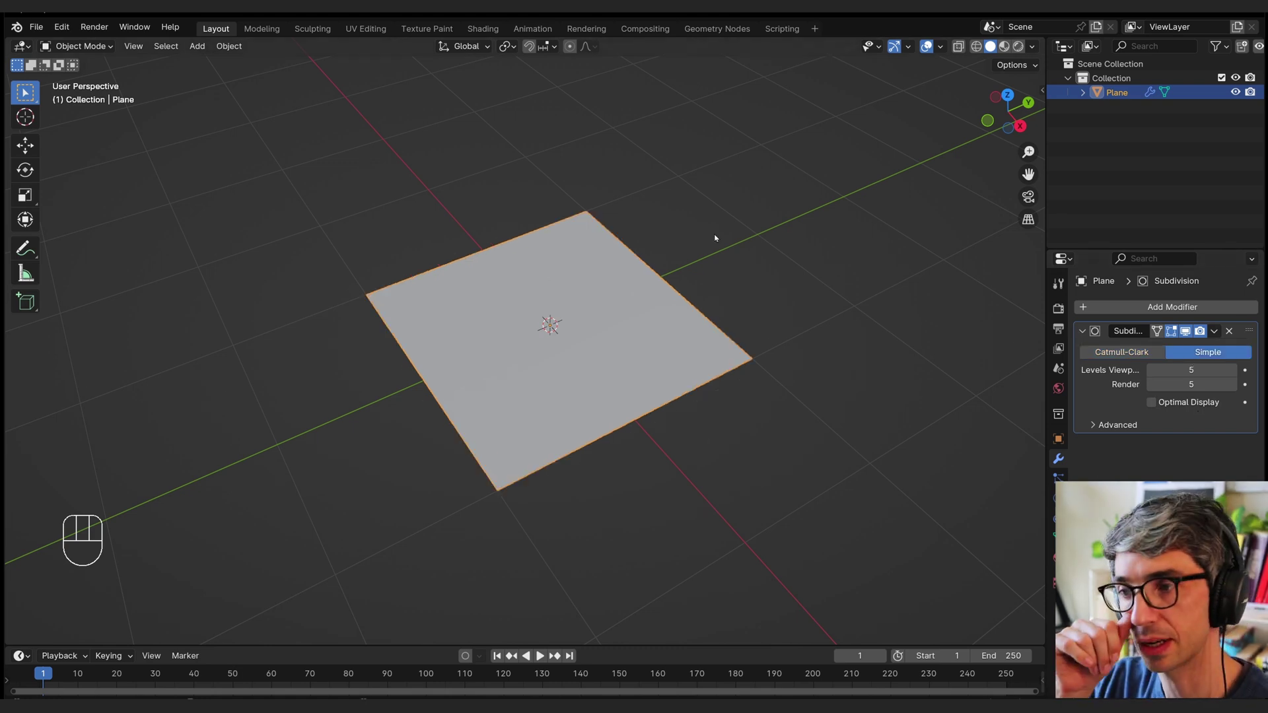
middle_drag(748, 223, 864, 367)
Step: Add a Displace modifier to the plane with a new texture
click(1100, 307)
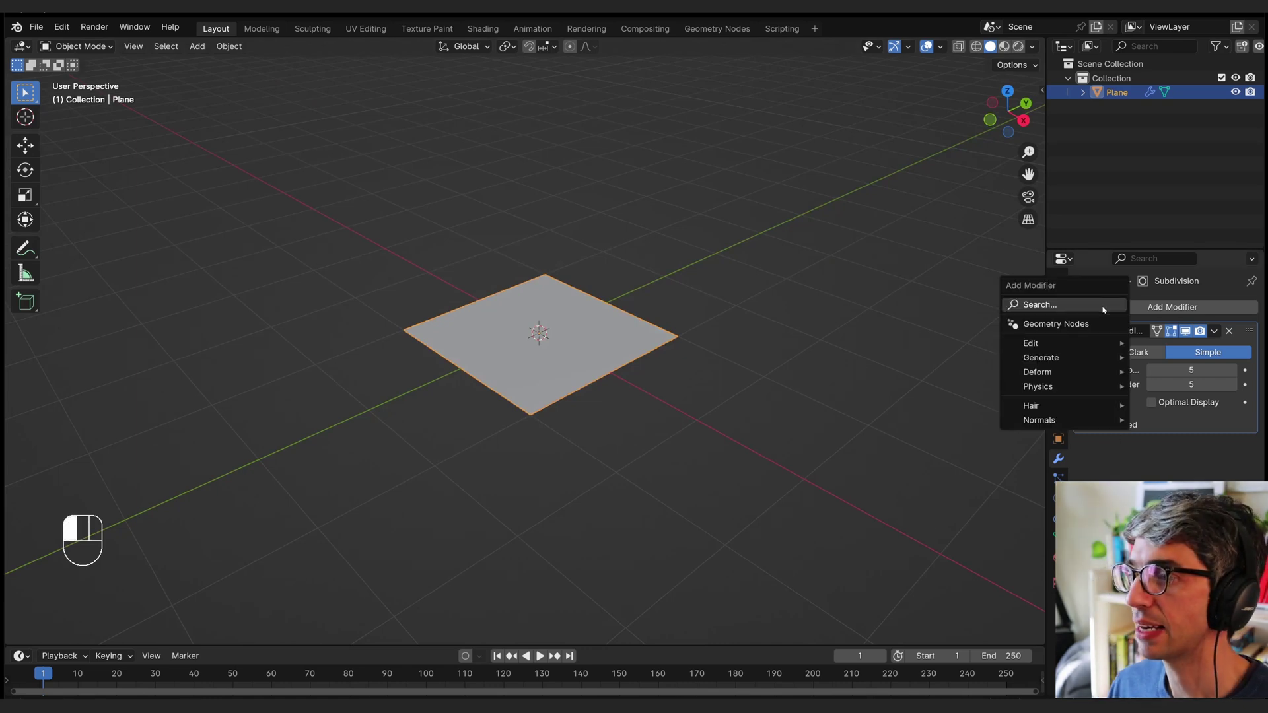
text(dis)
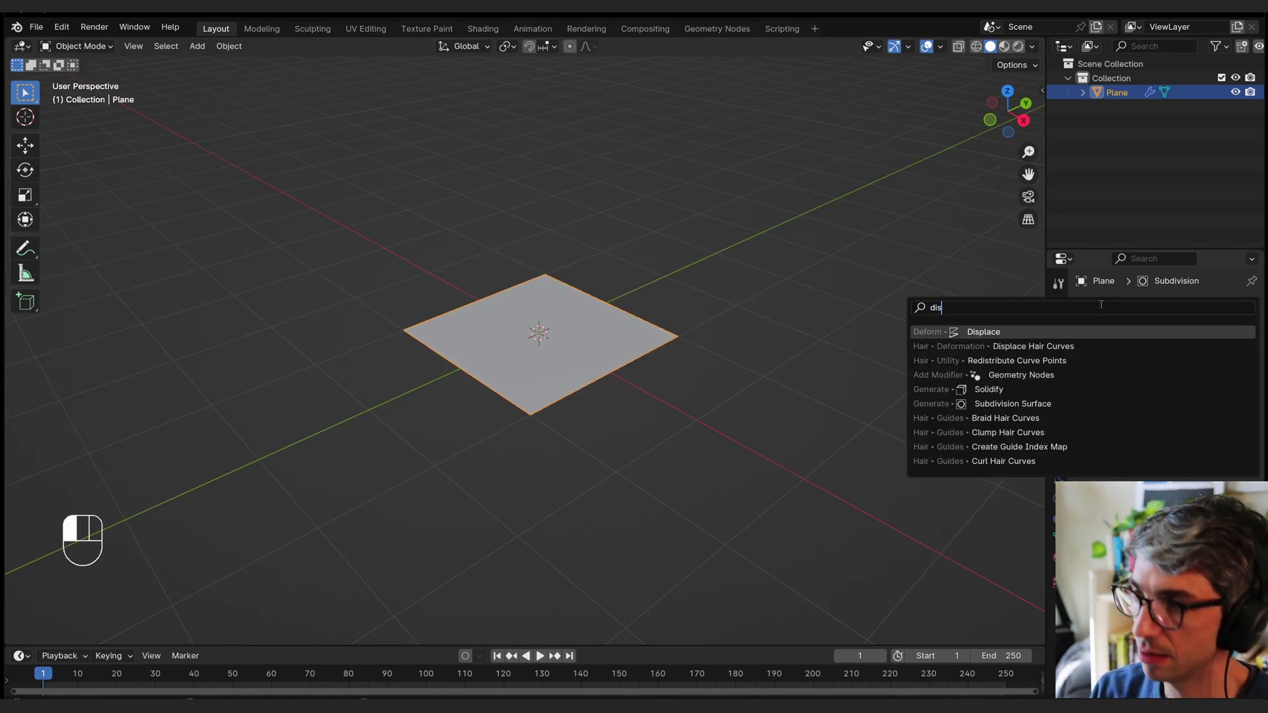
key(Return)
middle_drag(693, 396, 666, 310)
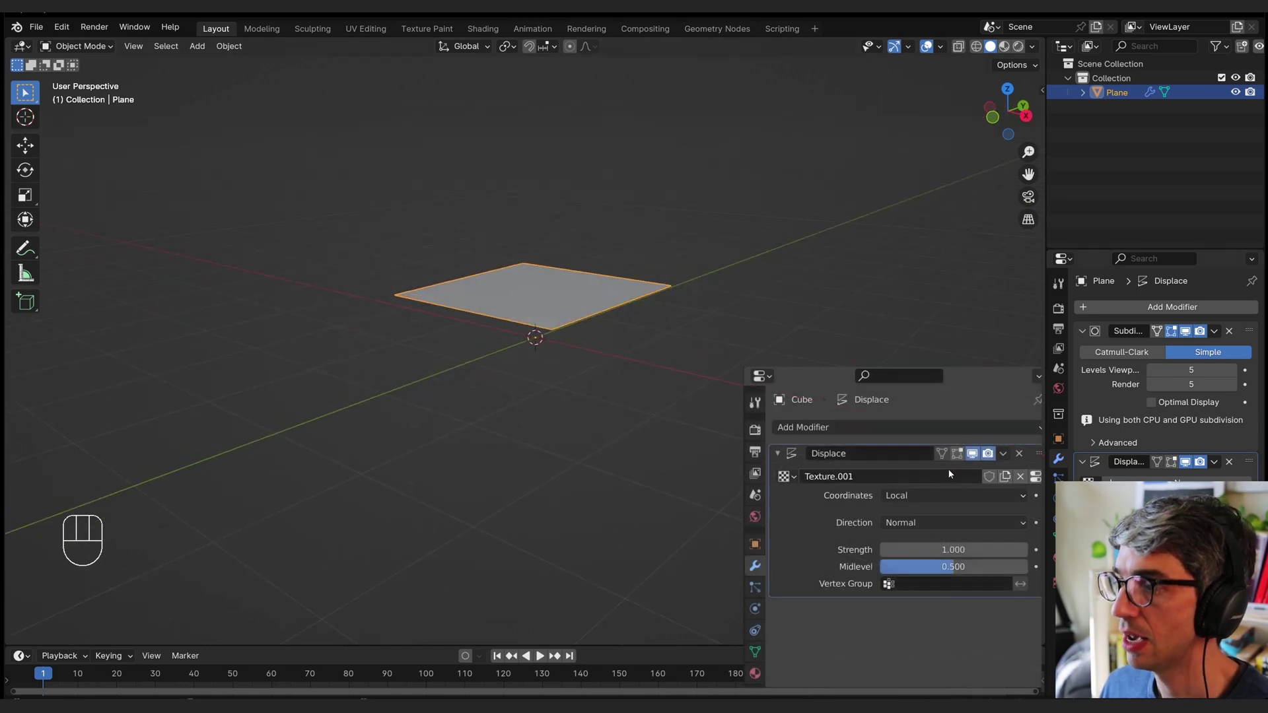
click(1035, 477)
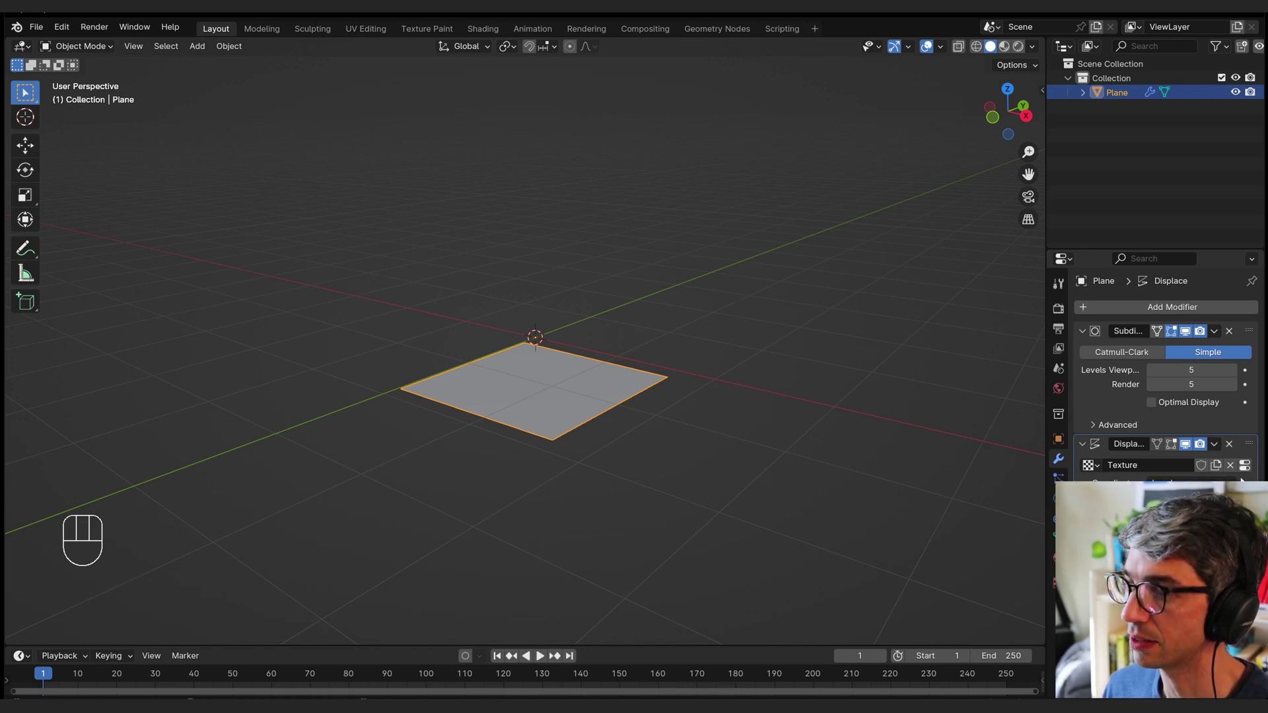
Step: Make the displacement texture Clouds with size 0.96
click(1244, 465)
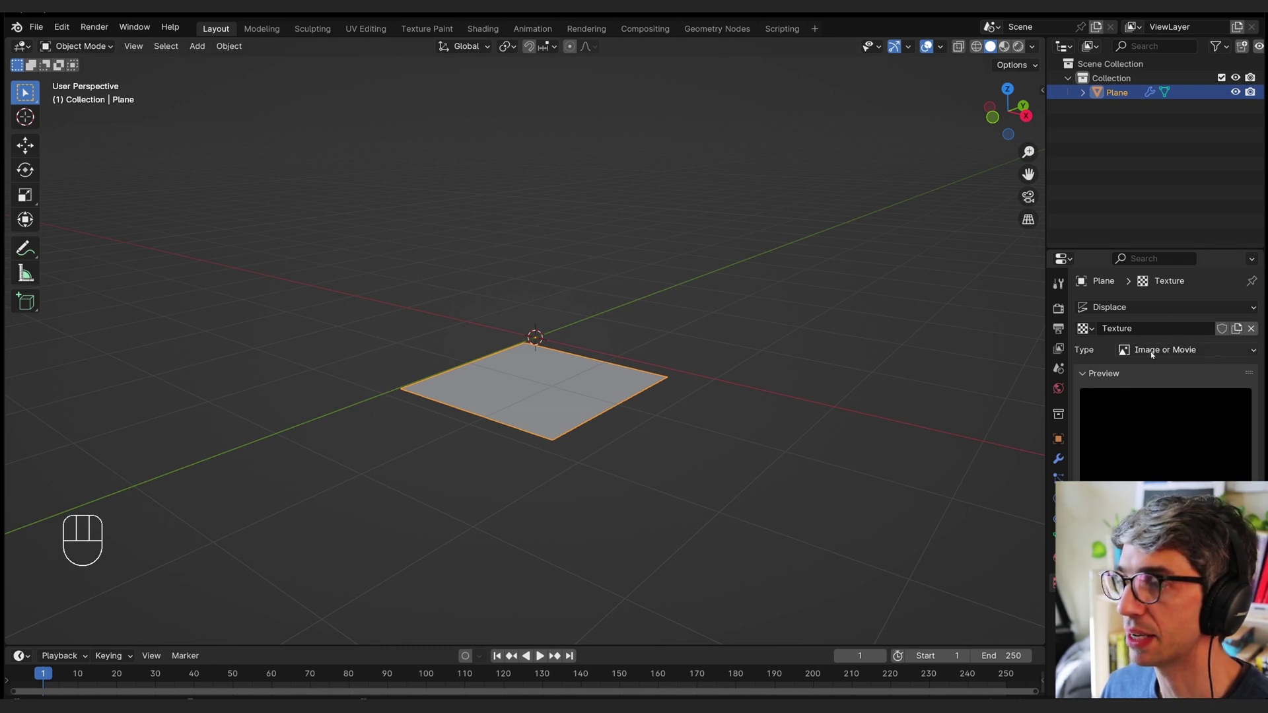
click(1186, 351)
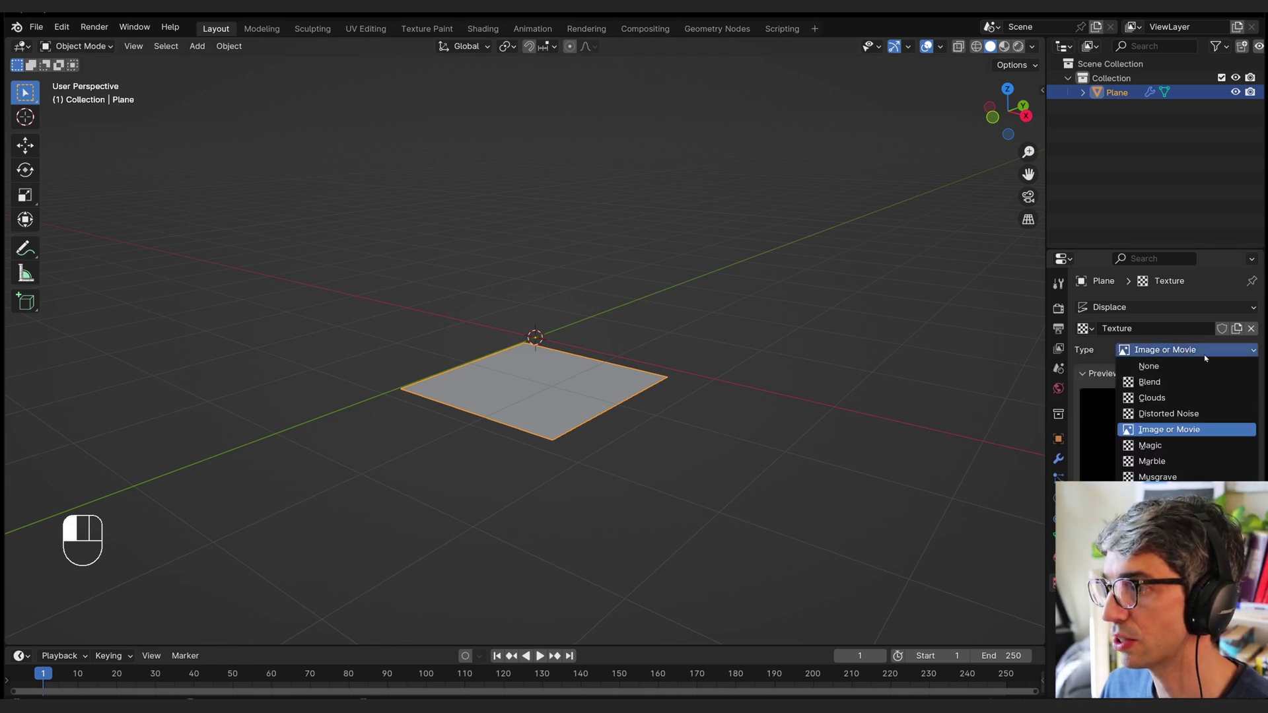
click(1155, 398)
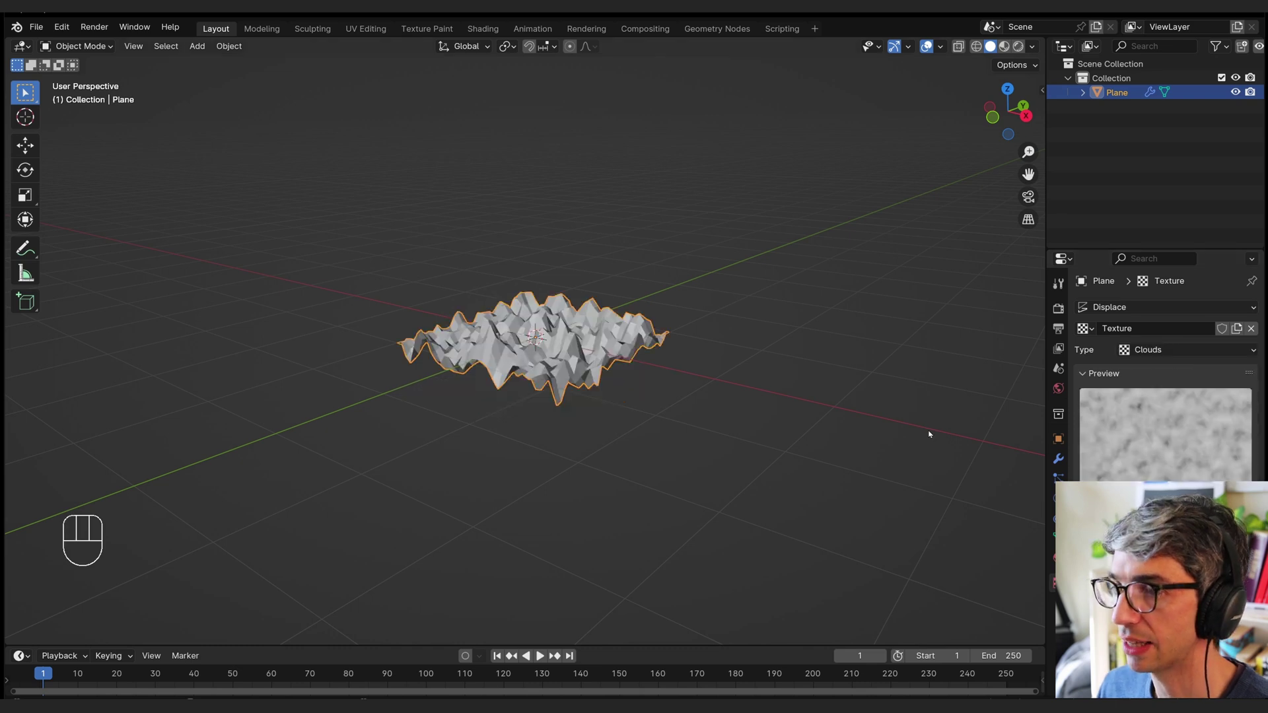
middle_drag(594, 318, 633, 315)
drag(905, 662, 966, 662)
click(891, 297)
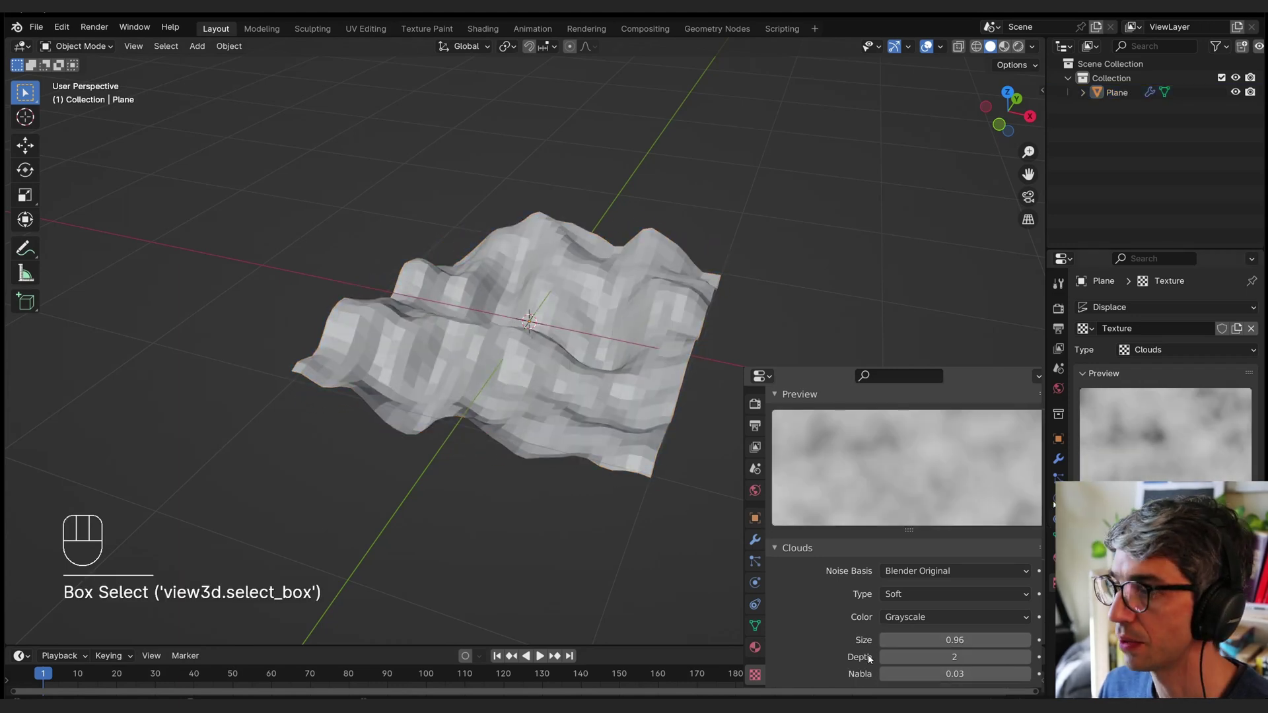
Step: Apply Shade Smooth to the wavy plane
click(1058, 460)
middle_drag(832, 269, 781, 274)
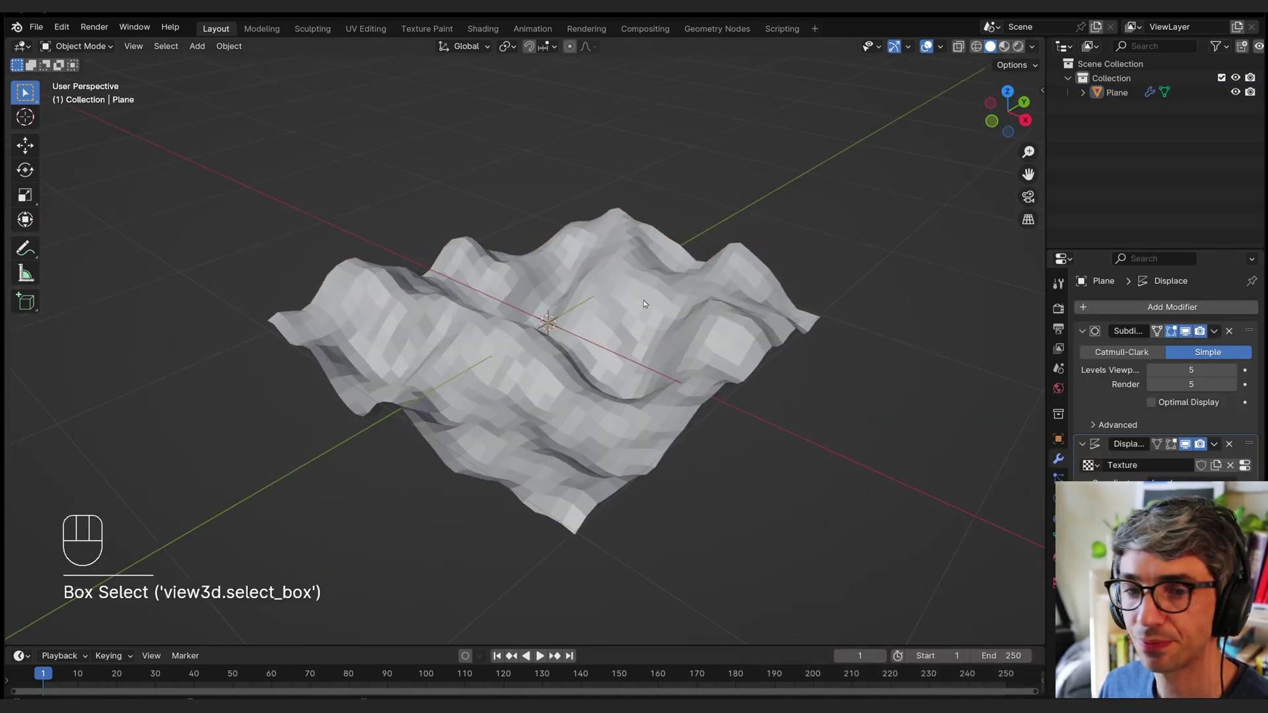
right_click(591, 313)
click(709, 307)
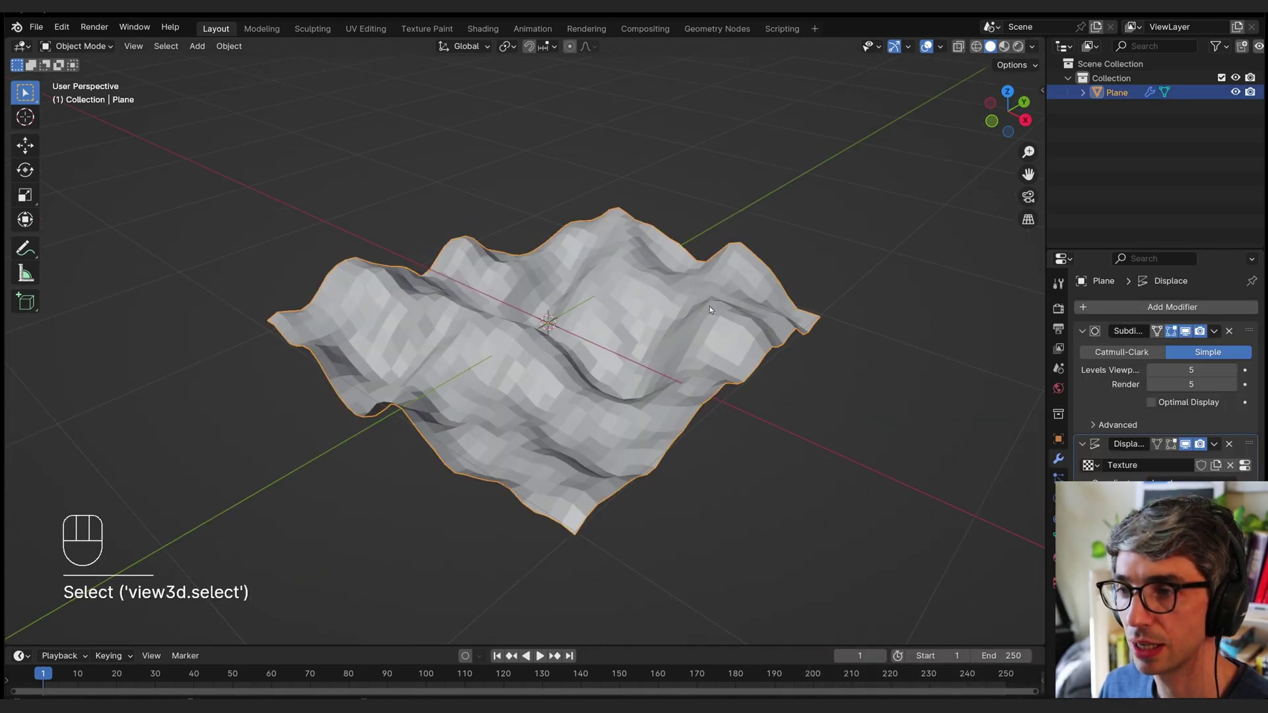
right_click(711, 309)
click(710, 306)
middle_drag(748, 279, 829, 328)
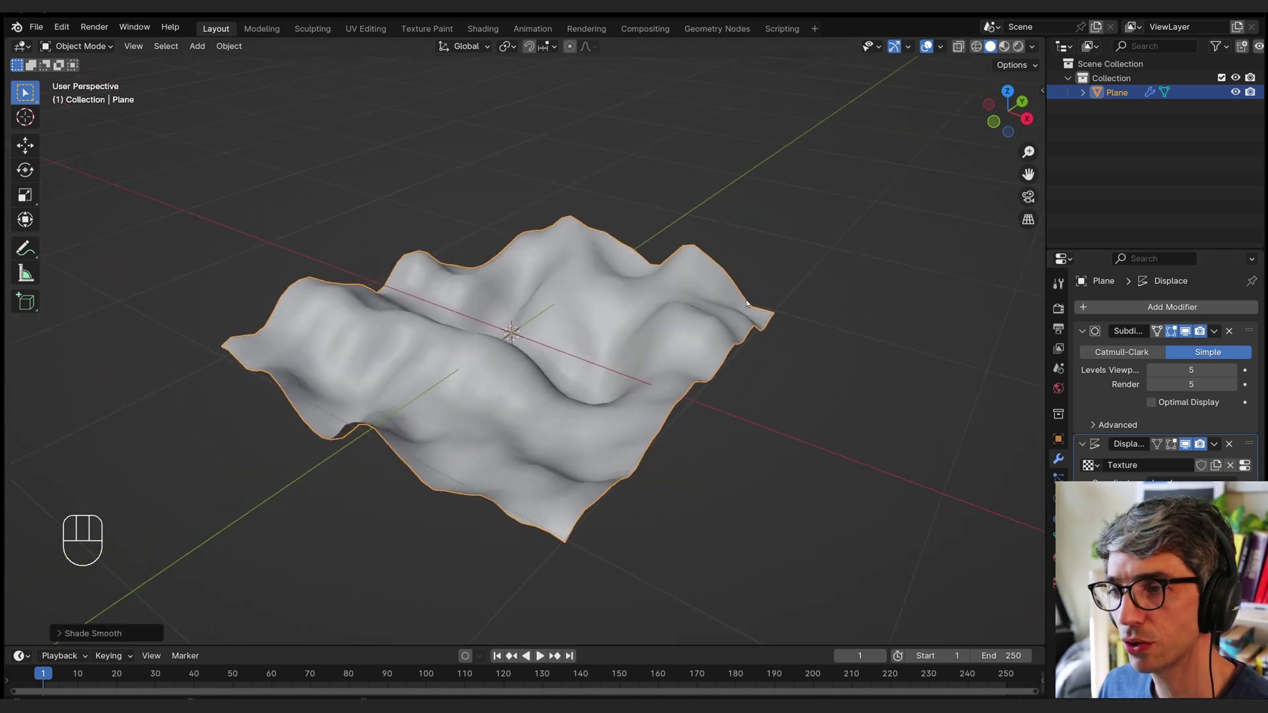
mouse_move(745, 305)
middle_down()
mouse_move(660, 334)
mouse_move(1022, 364)
middle_up()
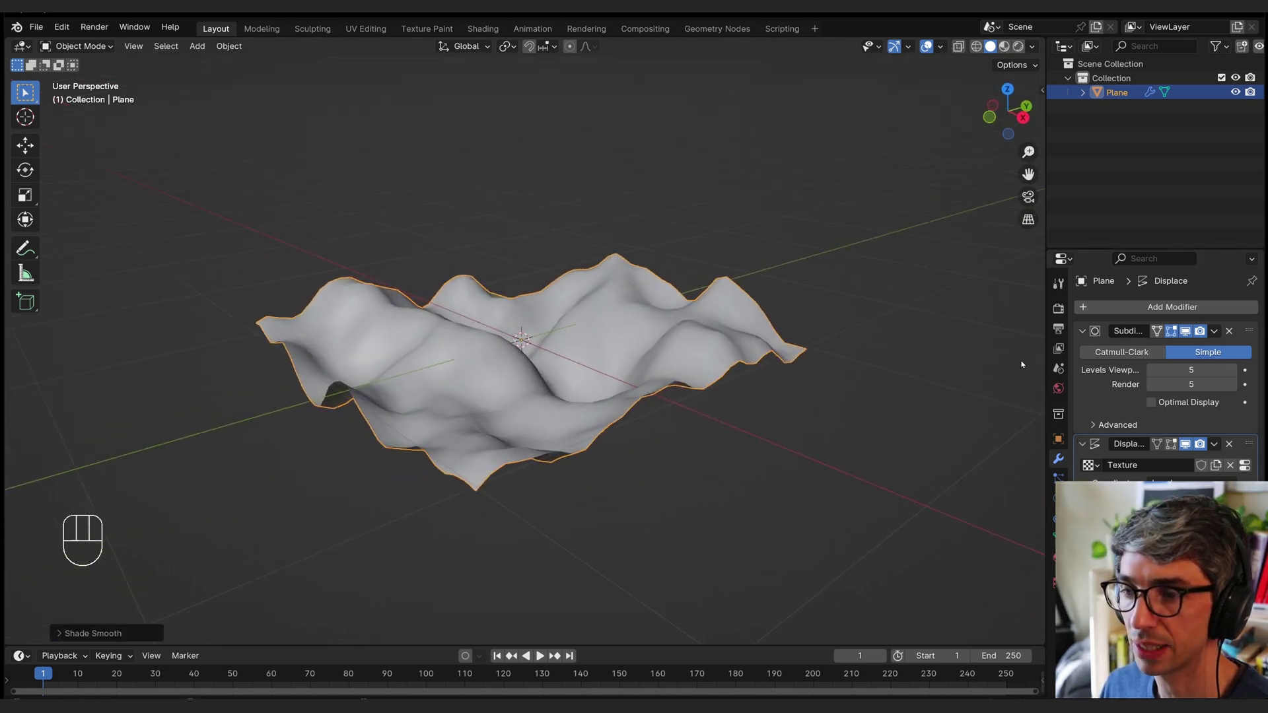
Step: Collapse the existing modifiers and add a level-1 Catmull-Clark Subdivision after Displace
click(1082, 444)
click(1081, 331)
click(1107, 305)
text(s)
click(1094, 327)
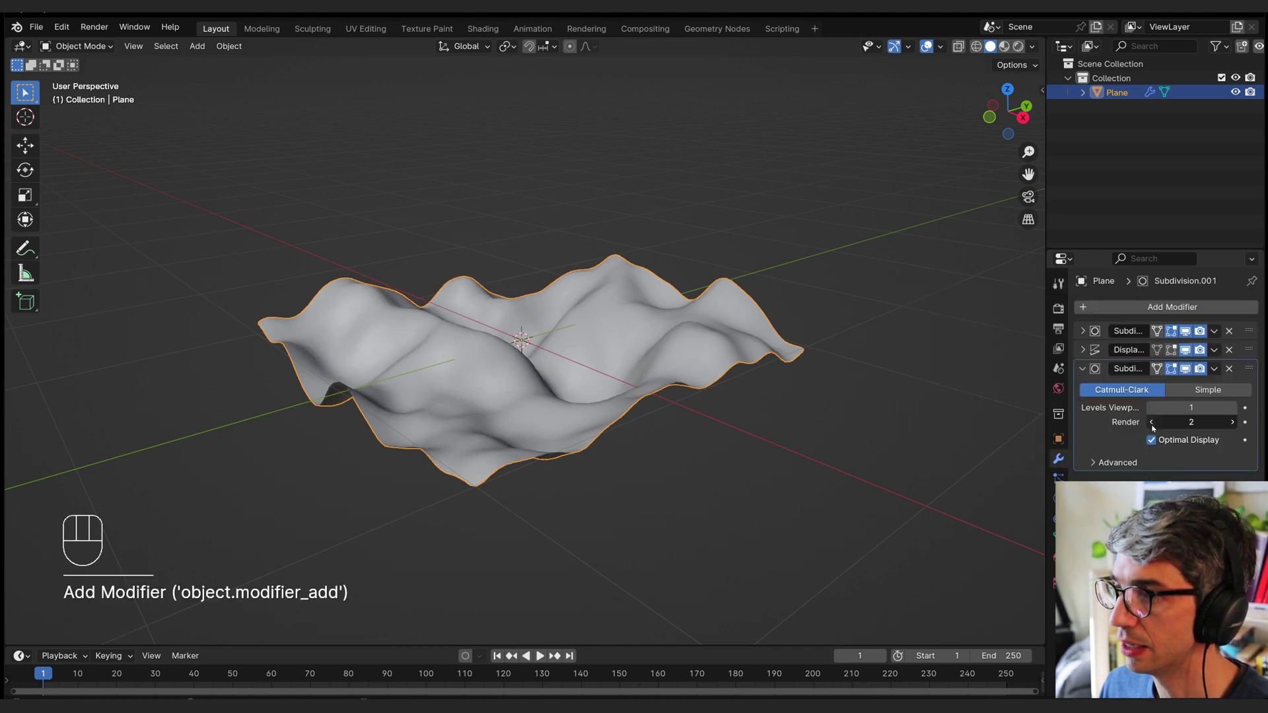
click(1094, 463)
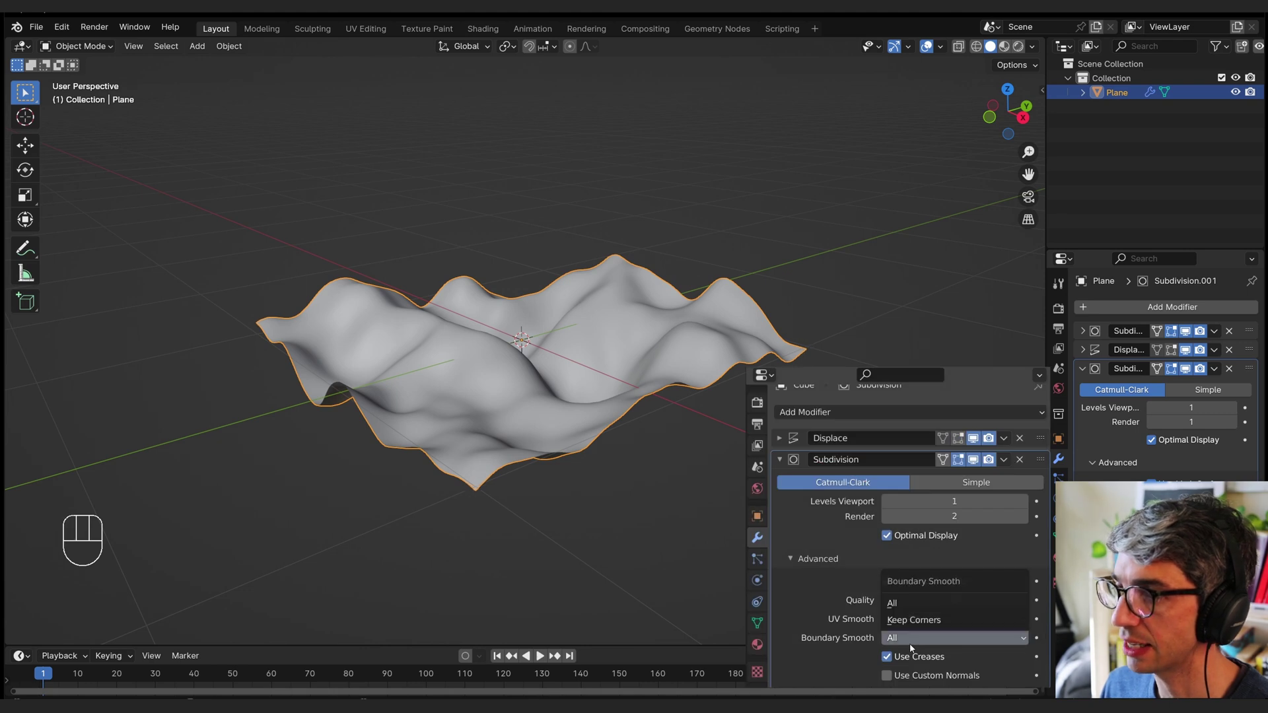
click(484, 509)
middle_drag(484, 509, 595, 436)
Step: Add a camera and look through it with Numpad 0
key(shift+a)
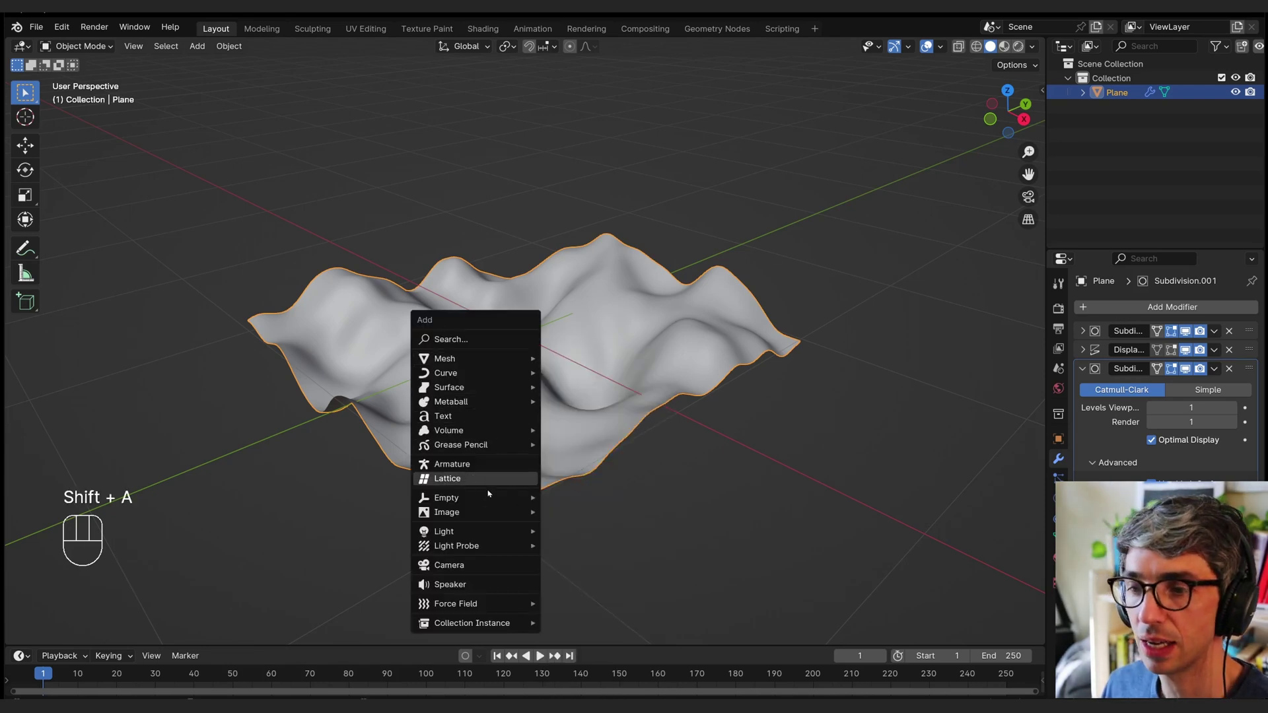
click(449, 566)
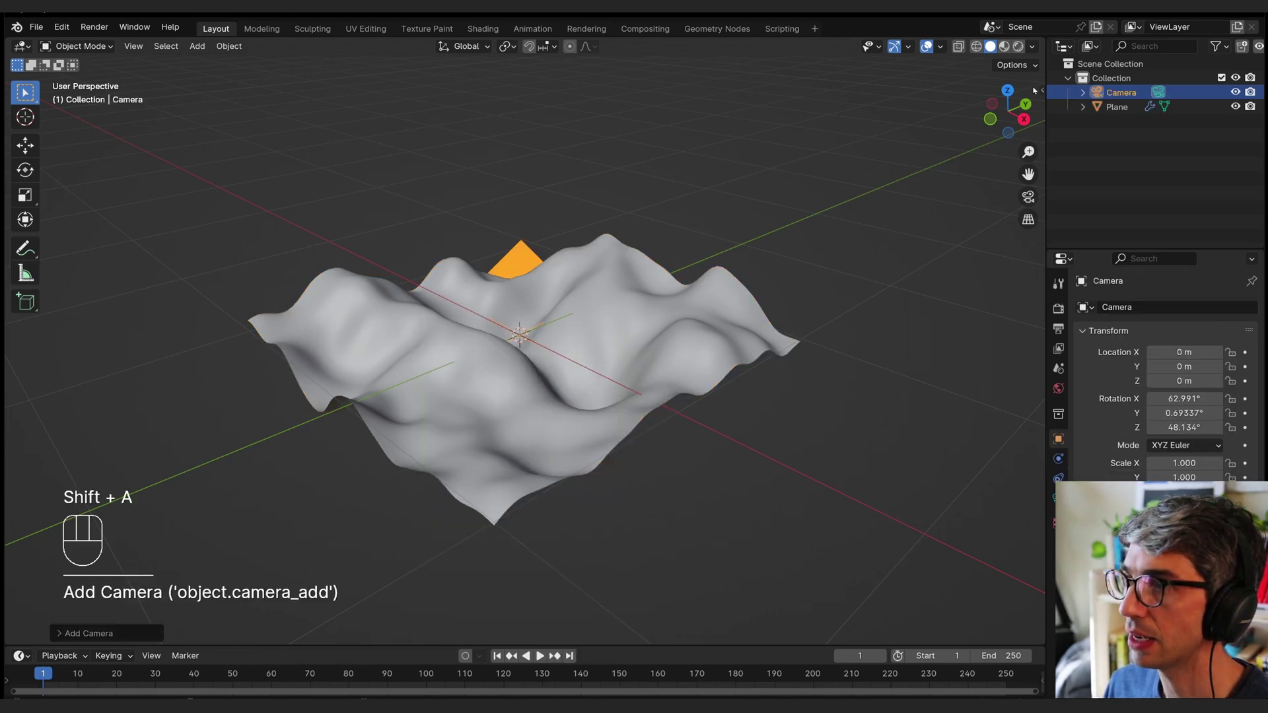
key(KP_0)
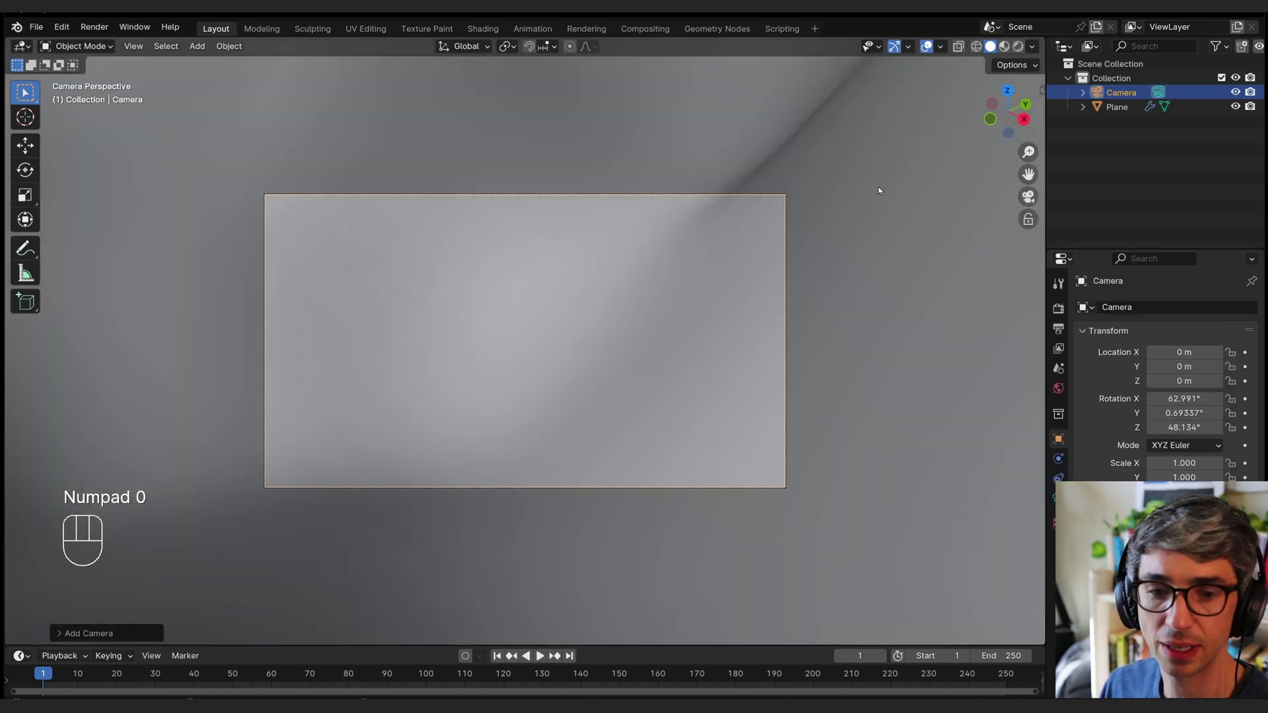
click(1028, 197)
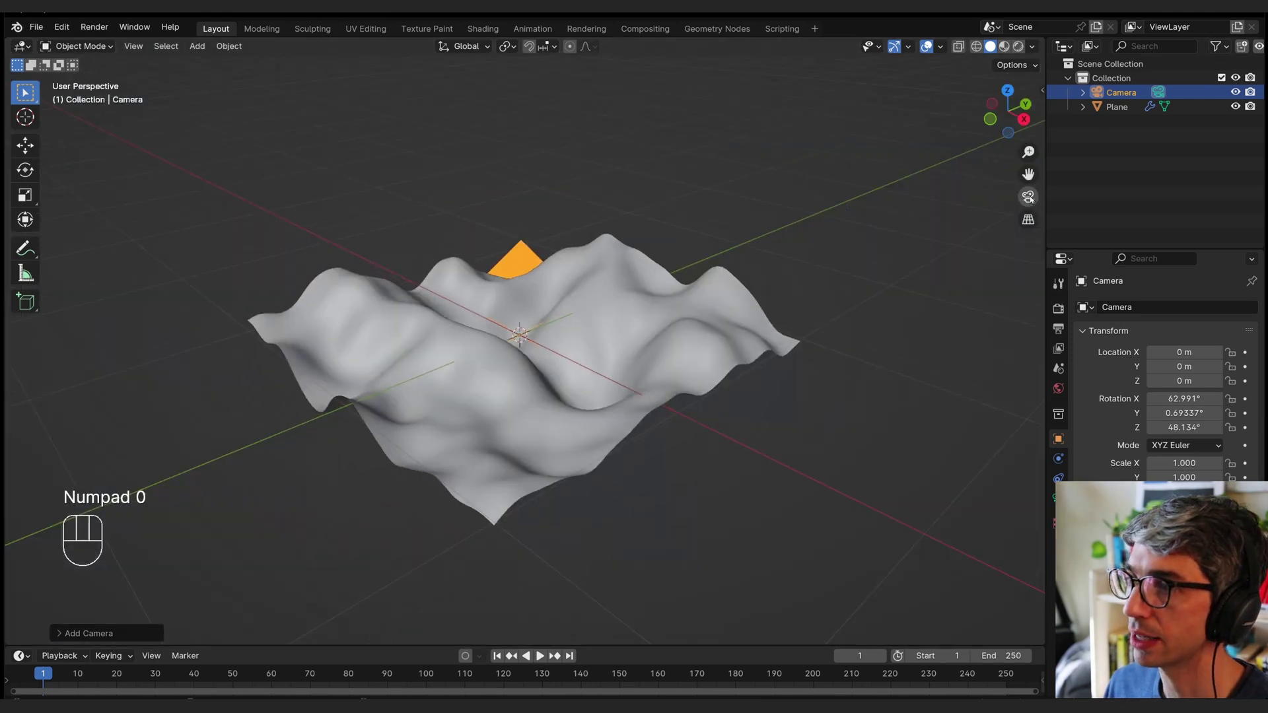
click(1028, 197)
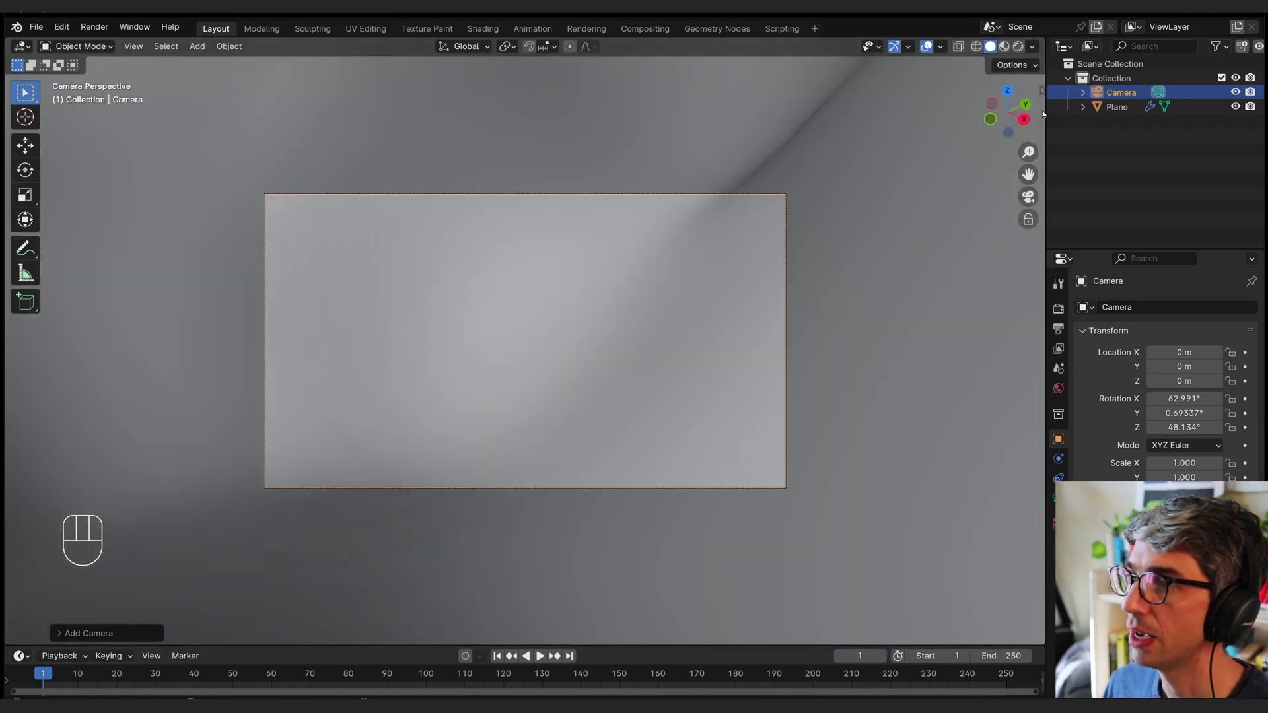
Step: Enable View Lock Camera to View and frame the wavy terrain
click(1041, 91)
click(1036, 156)
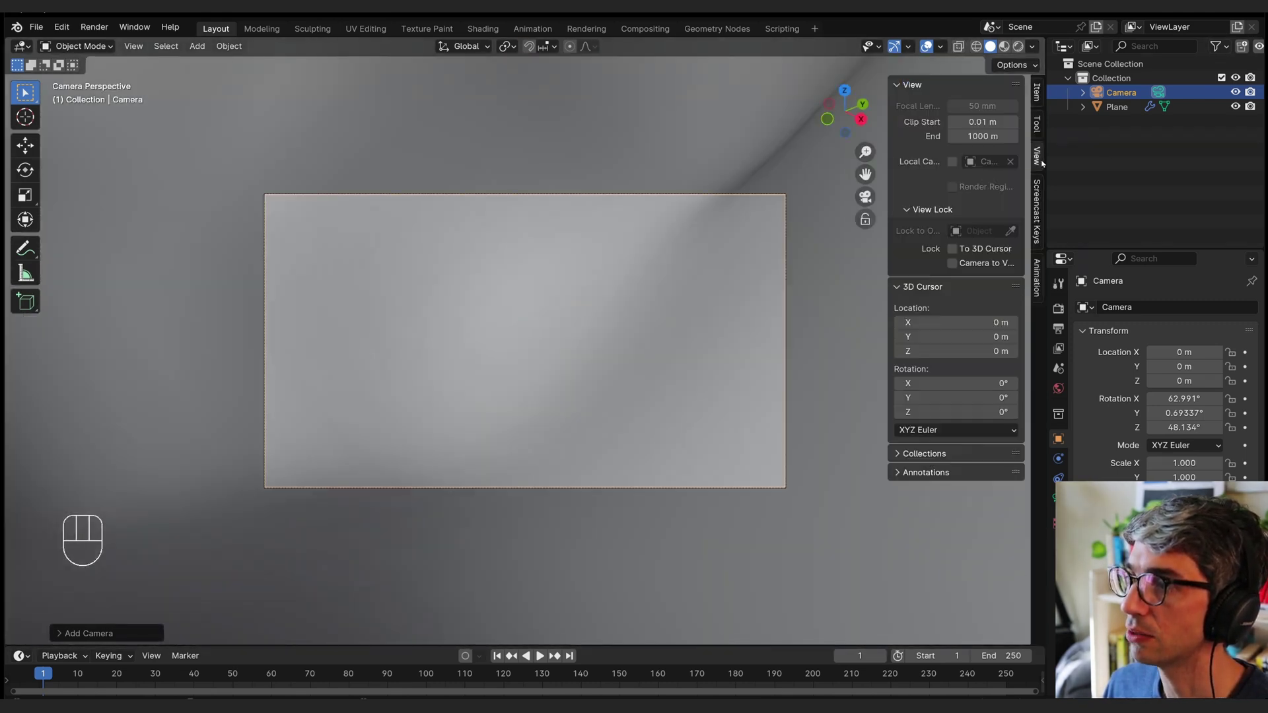
click(1037, 123)
click(1037, 157)
drag(887, 90, 1040, 90)
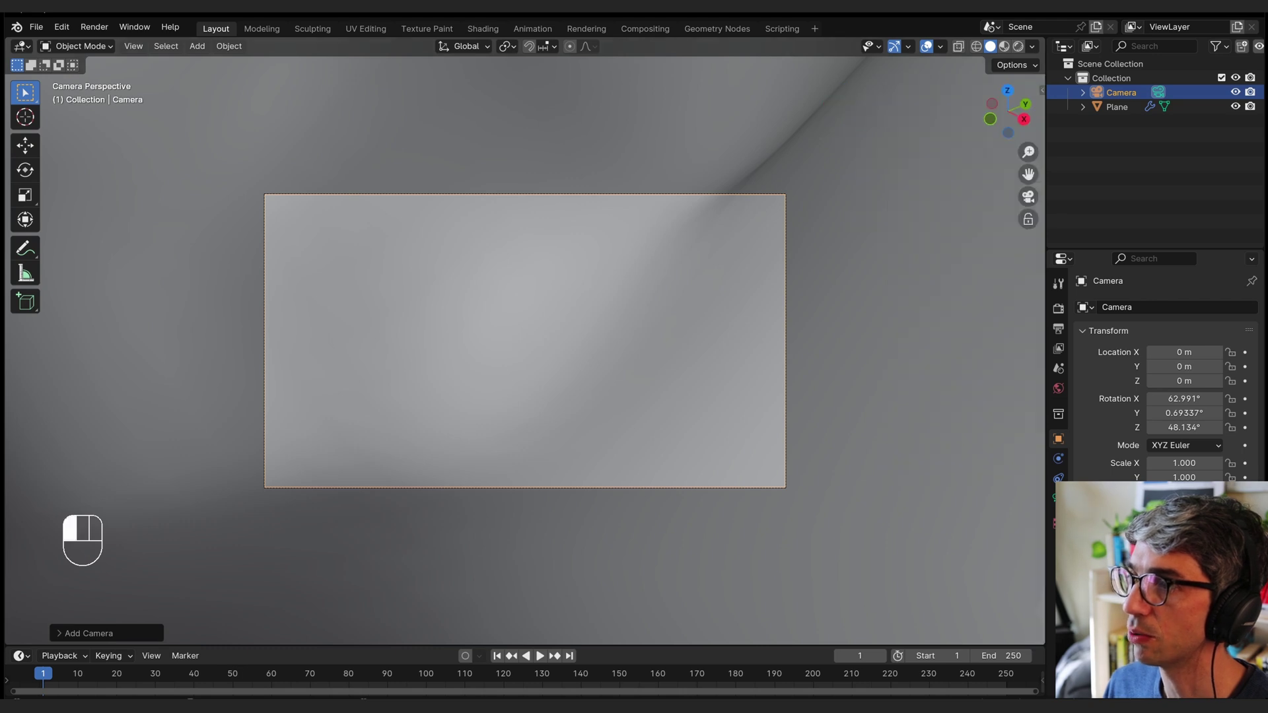
scroll(553, 260, down, 8)
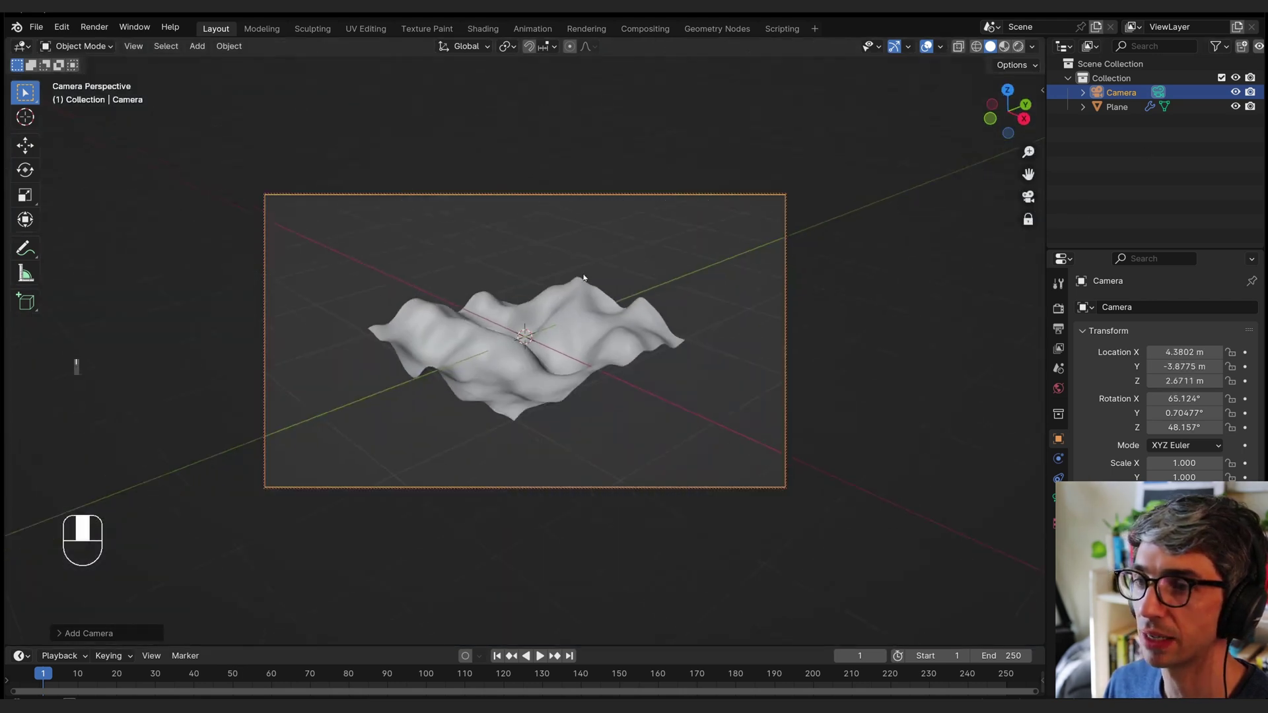
mouse_move(580, 268)
middle_down()
mouse_move(586, 289)
mouse_move(616, 277)
middle_up()
Step: Raise the camera's Passepartout to 1.0 to black out everything outside the frame
click(1158, 92)
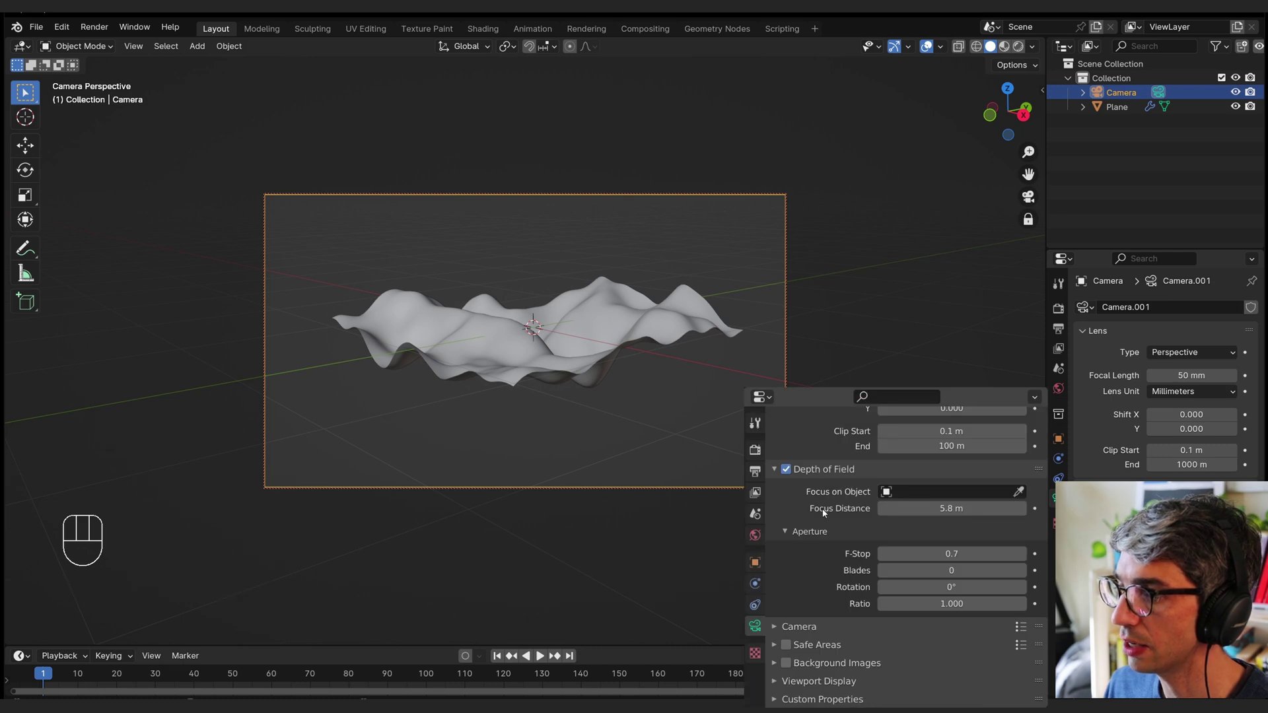
click(809, 681)
scroll(809, 682, down, 5)
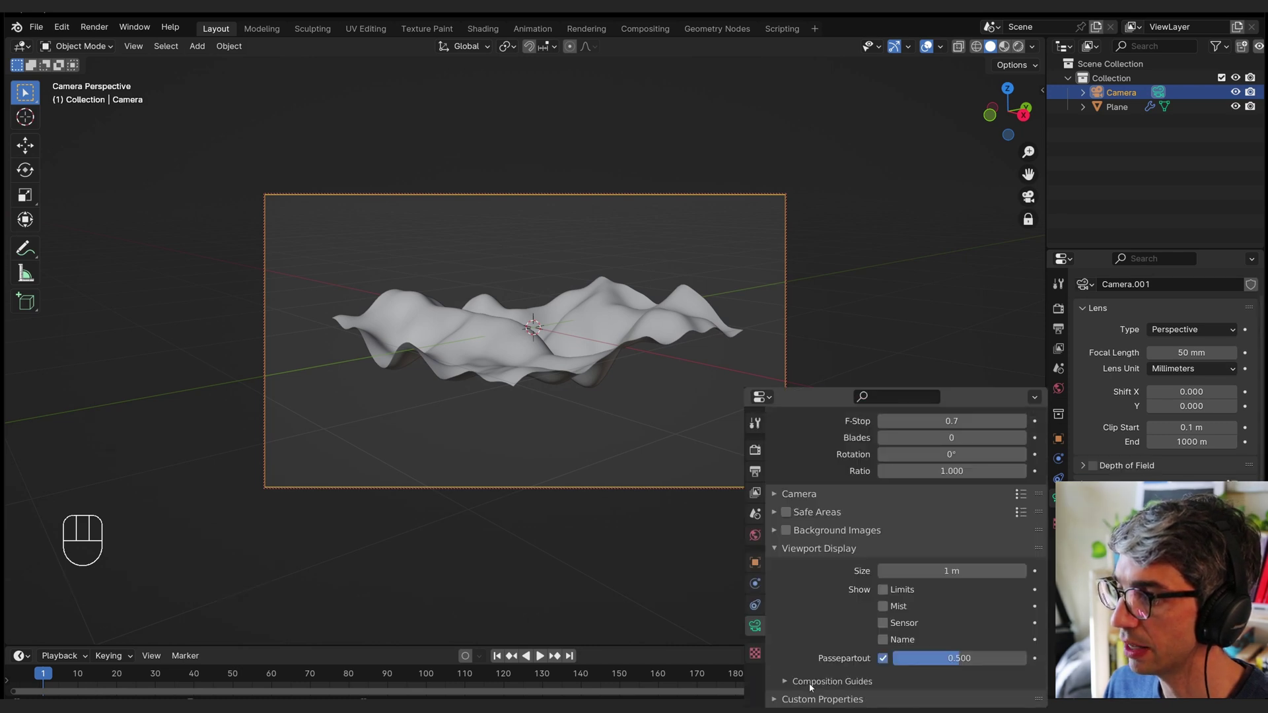
drag(951, 658, 1025, 658)
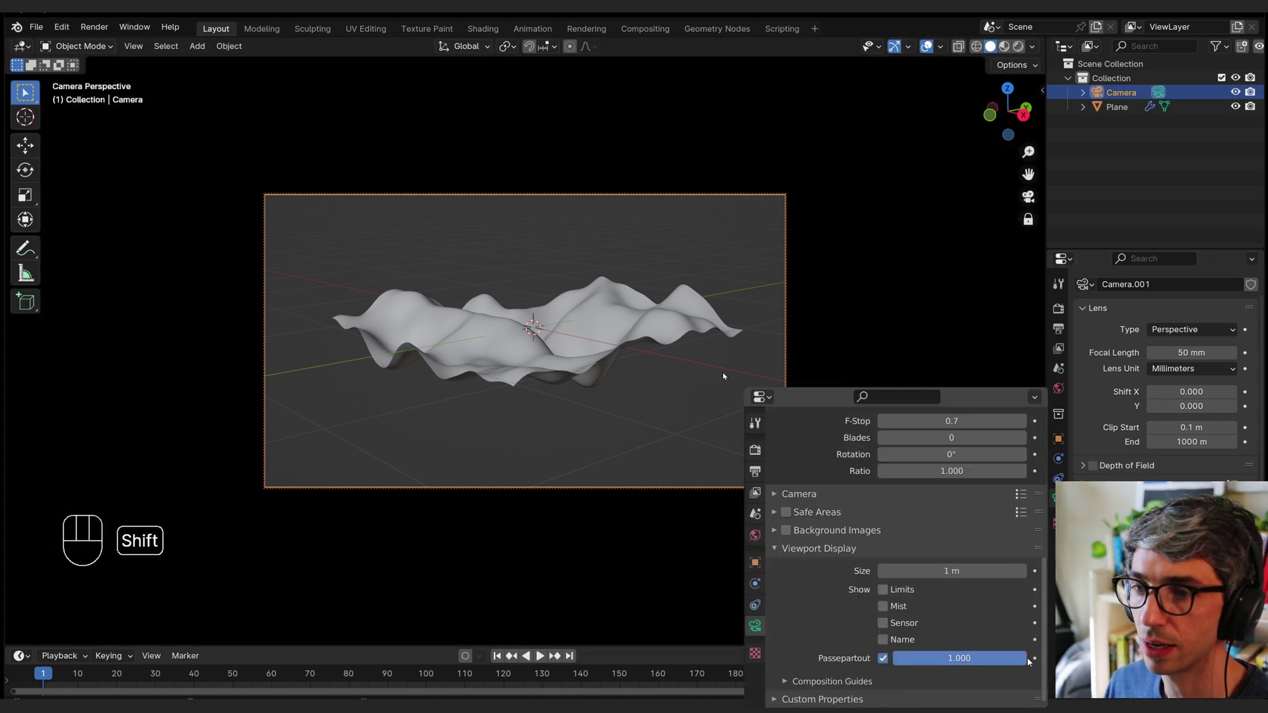
middle_drag(642, 351, 645, 359)
Step: Add a new plane and scale it up to fill the camera frame
click(417, 253)
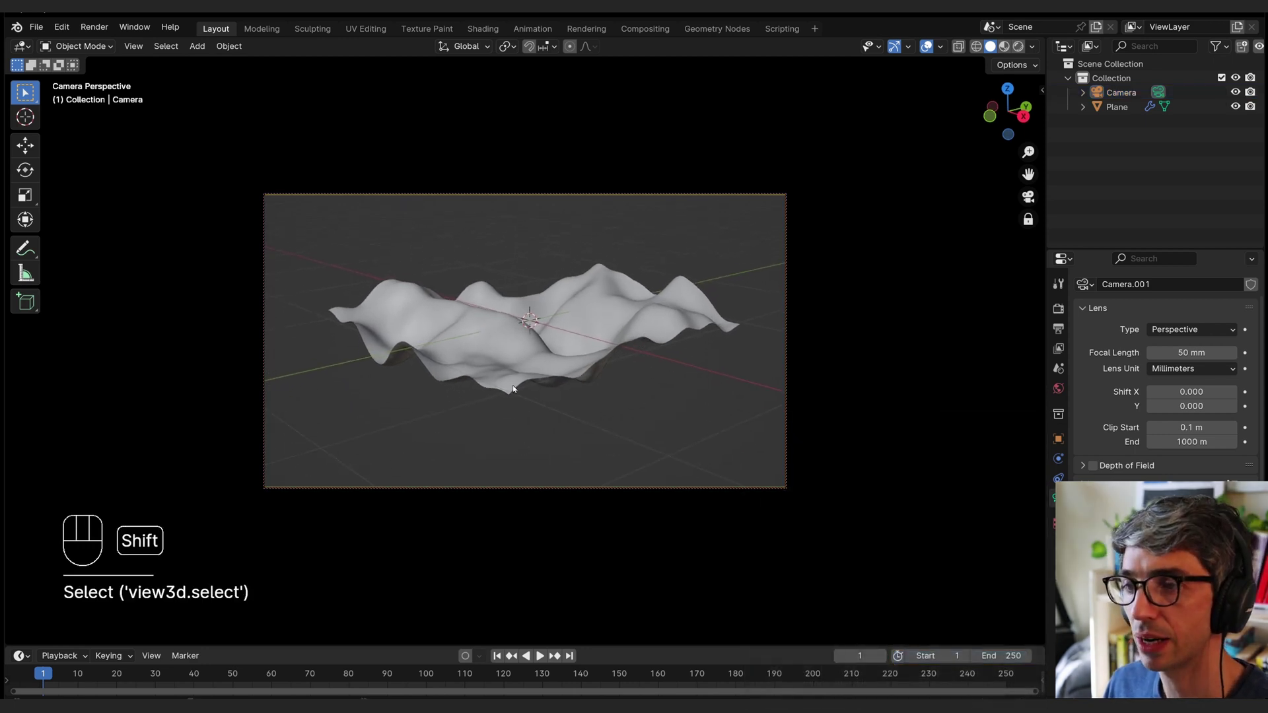
key(shift+a)
mouse_move(449, 177)
click(574, 179)
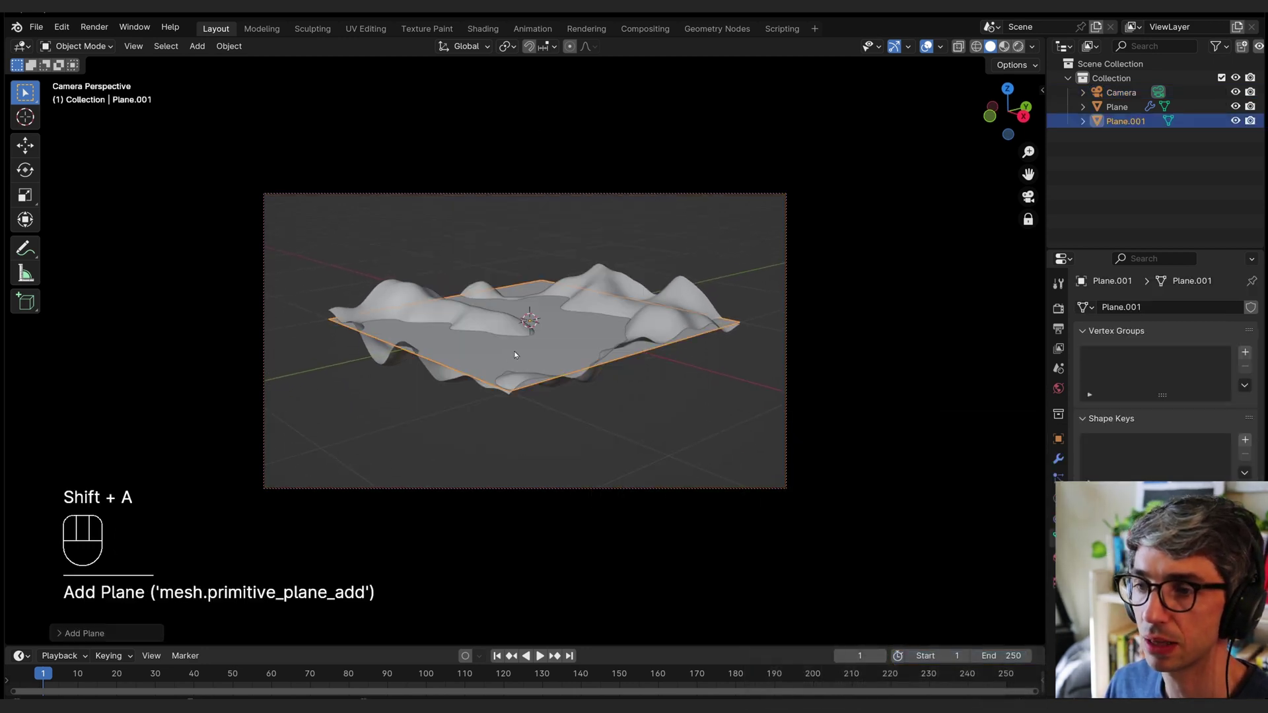
key(s)
key(s)
click(533, 201)
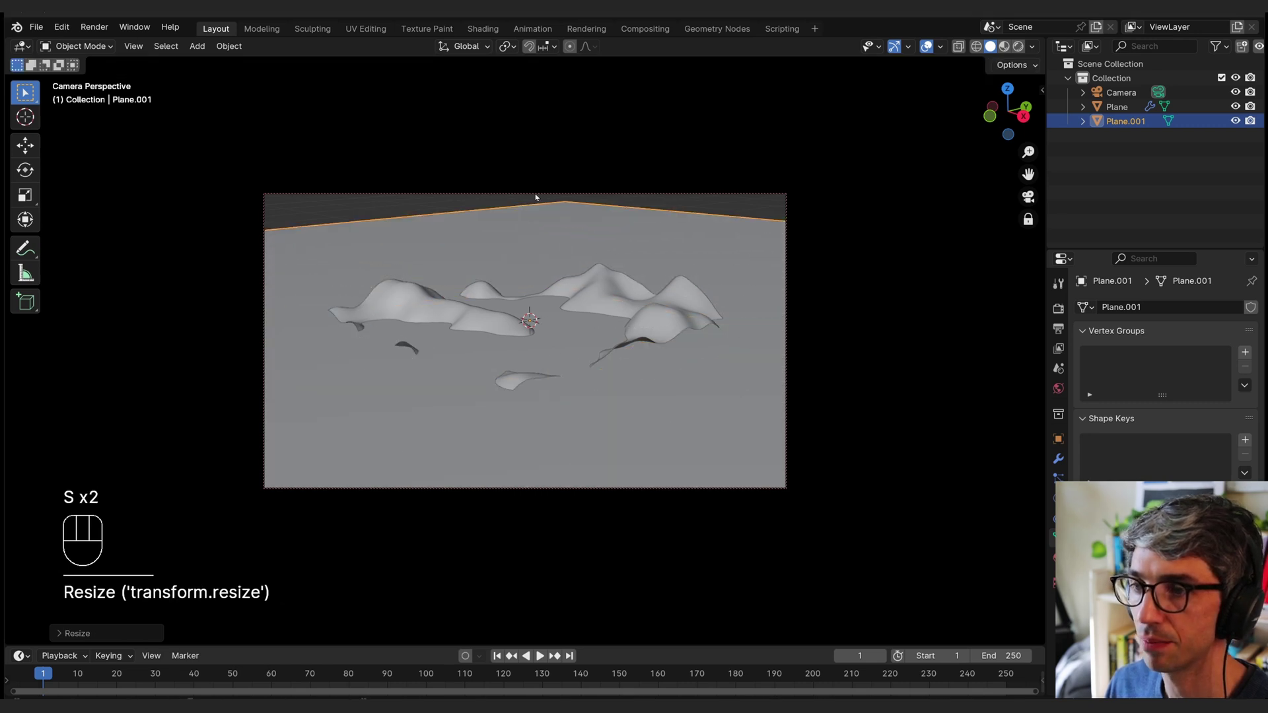
click(707, 246)
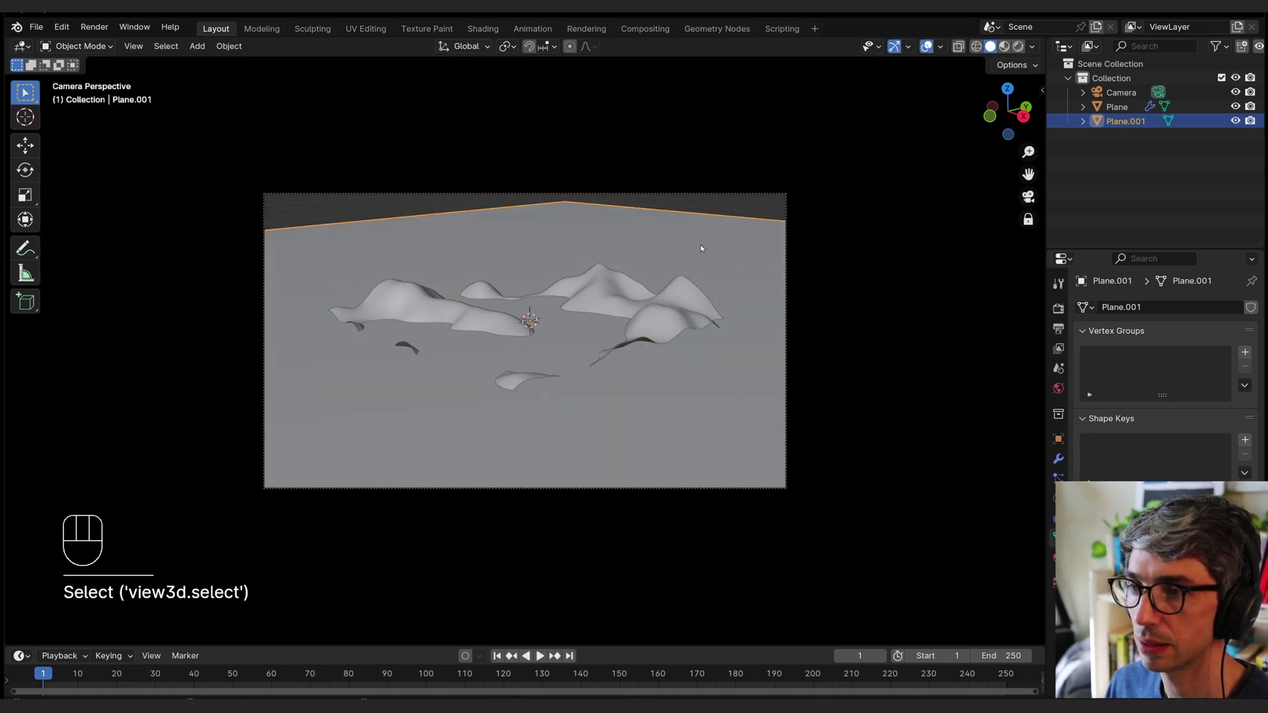
key(s)
click(780, 241)
Step: Lower the large plane beneath the wavy terrain as ground
key(g)
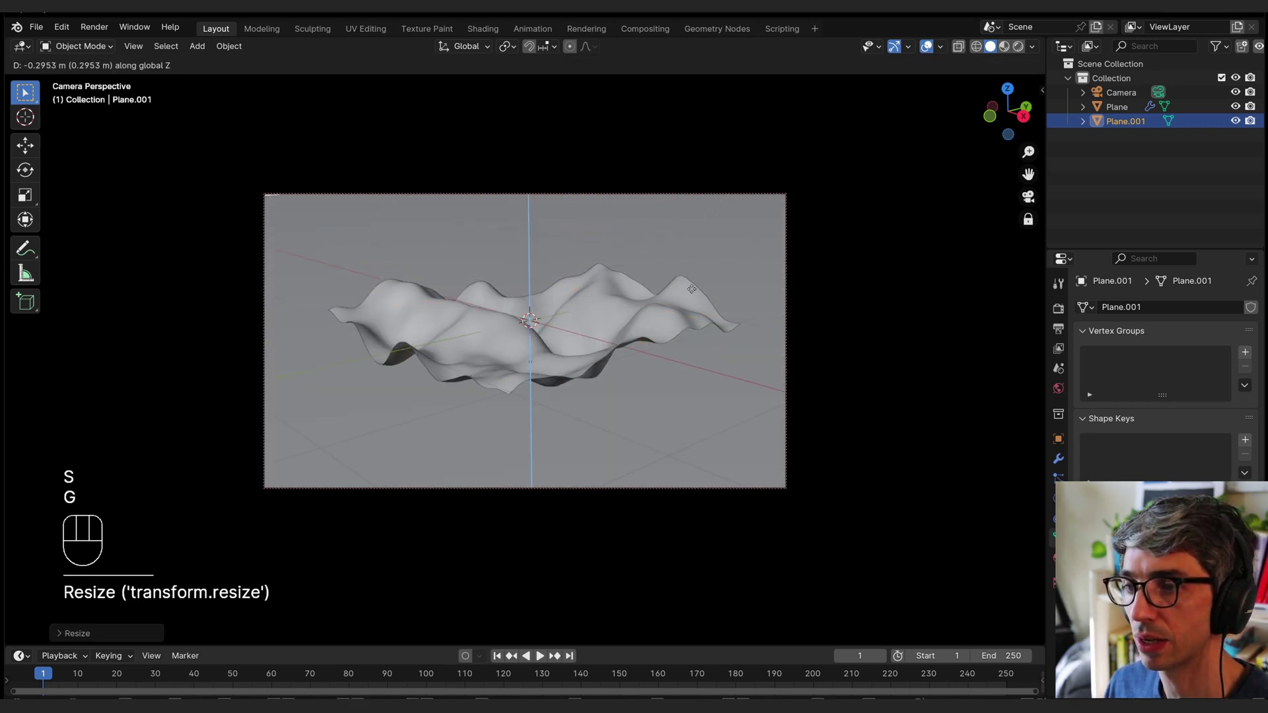
click(690, 298)
click(594, 346)
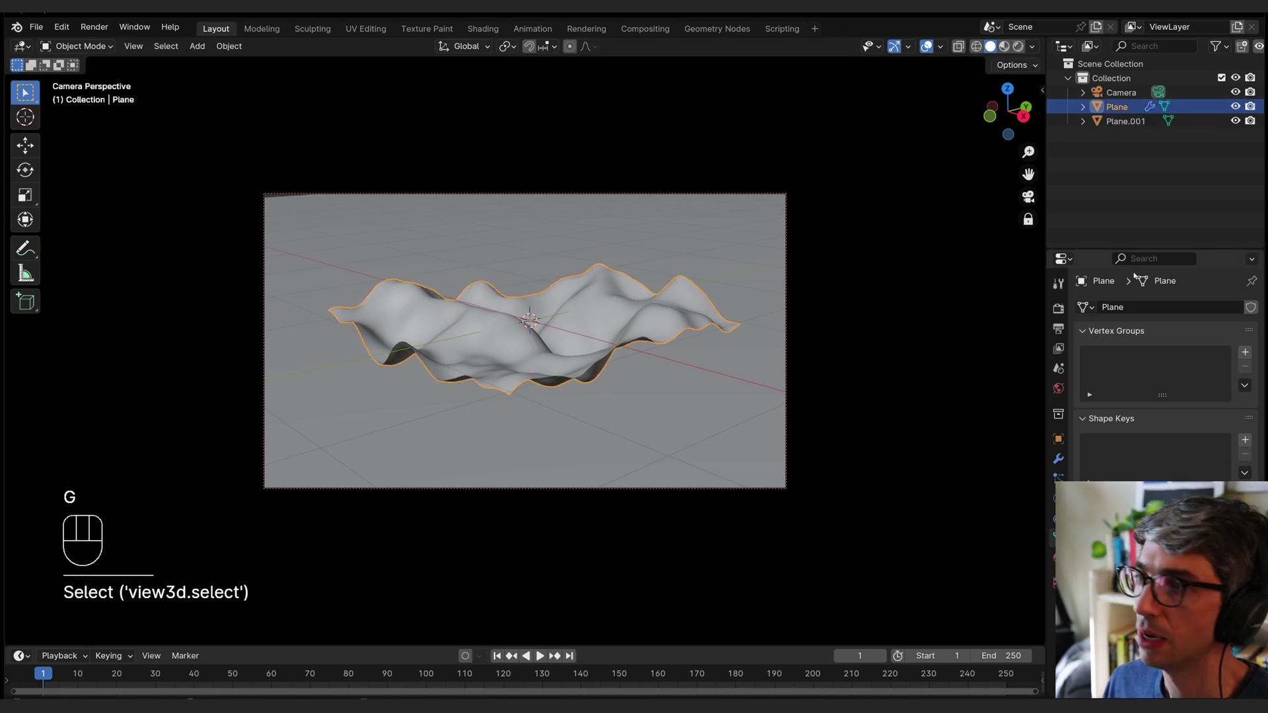
click(1152, 163)
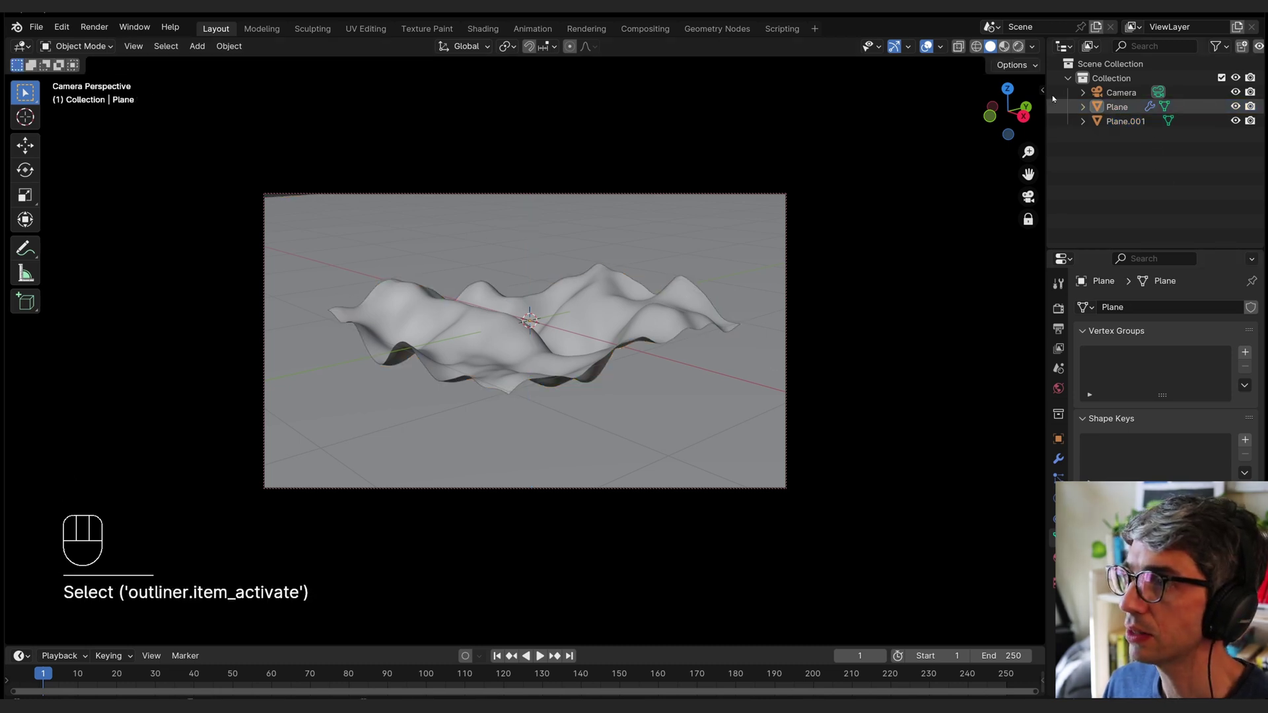
Step: Preview in Rendered shading, set the world color to black, and hide overlays
click(1020, 46)
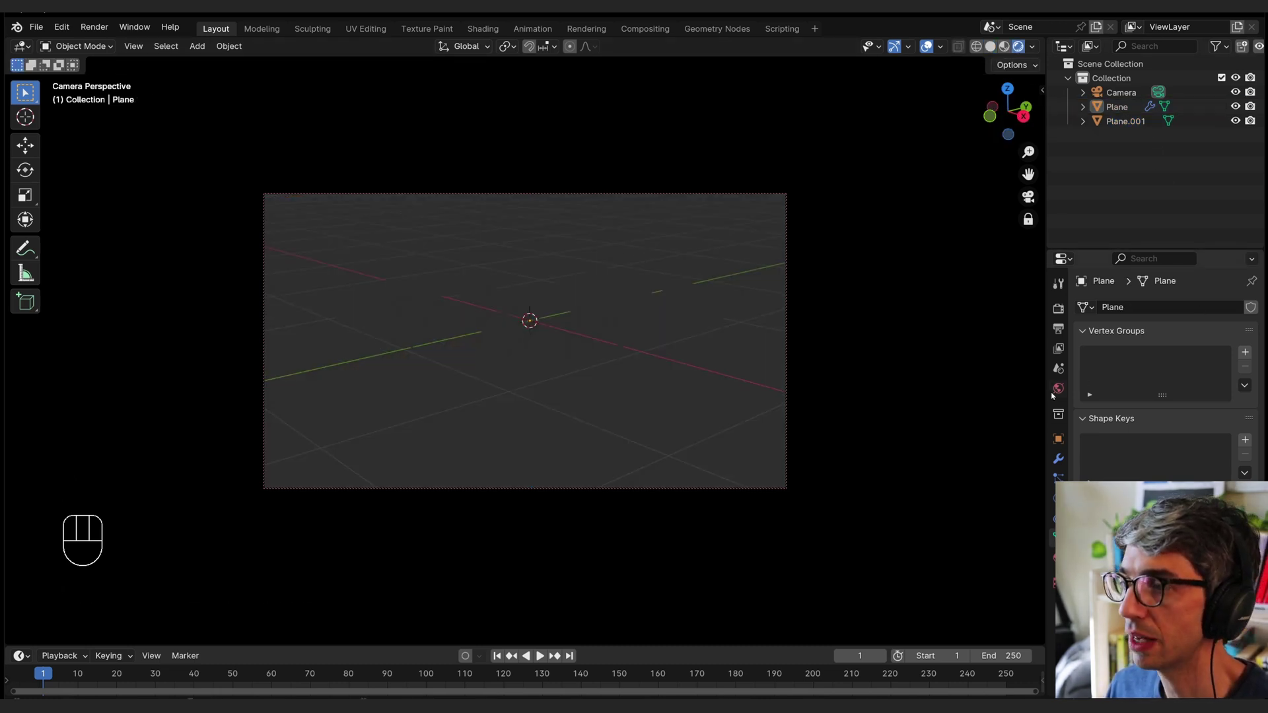
click(1058, 388)
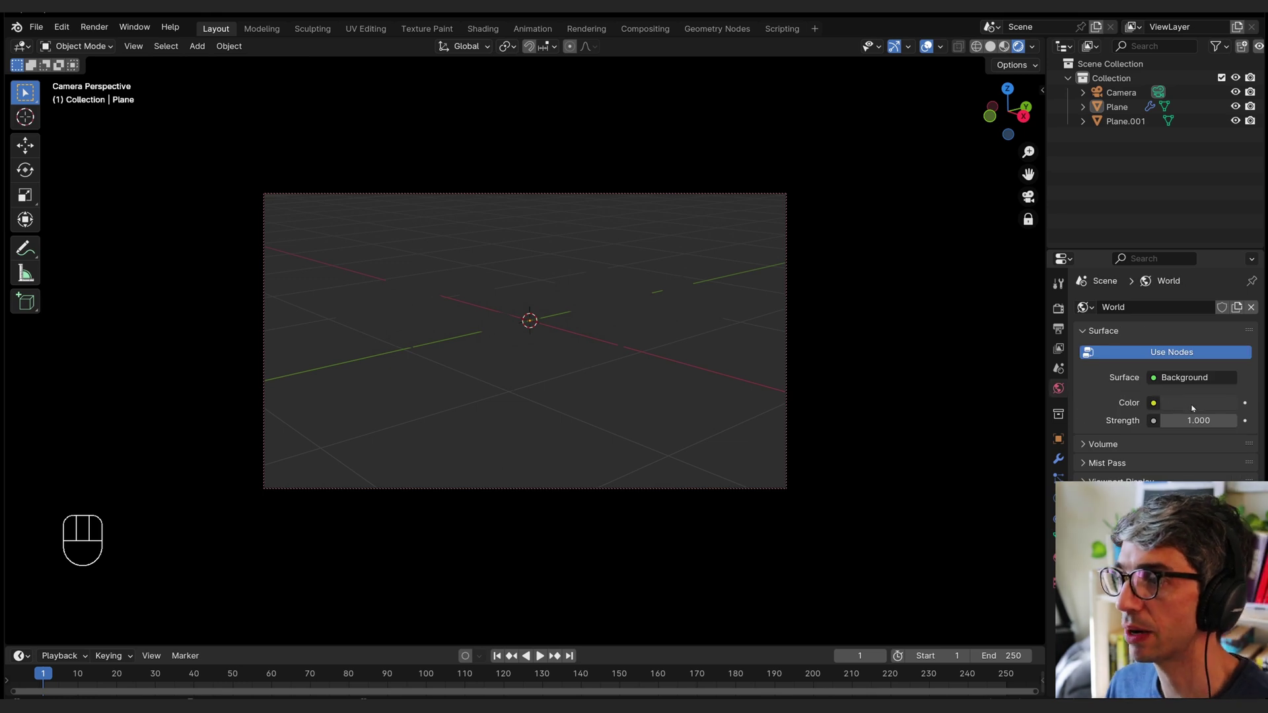
click(1193, 404)
click(1229, 293)
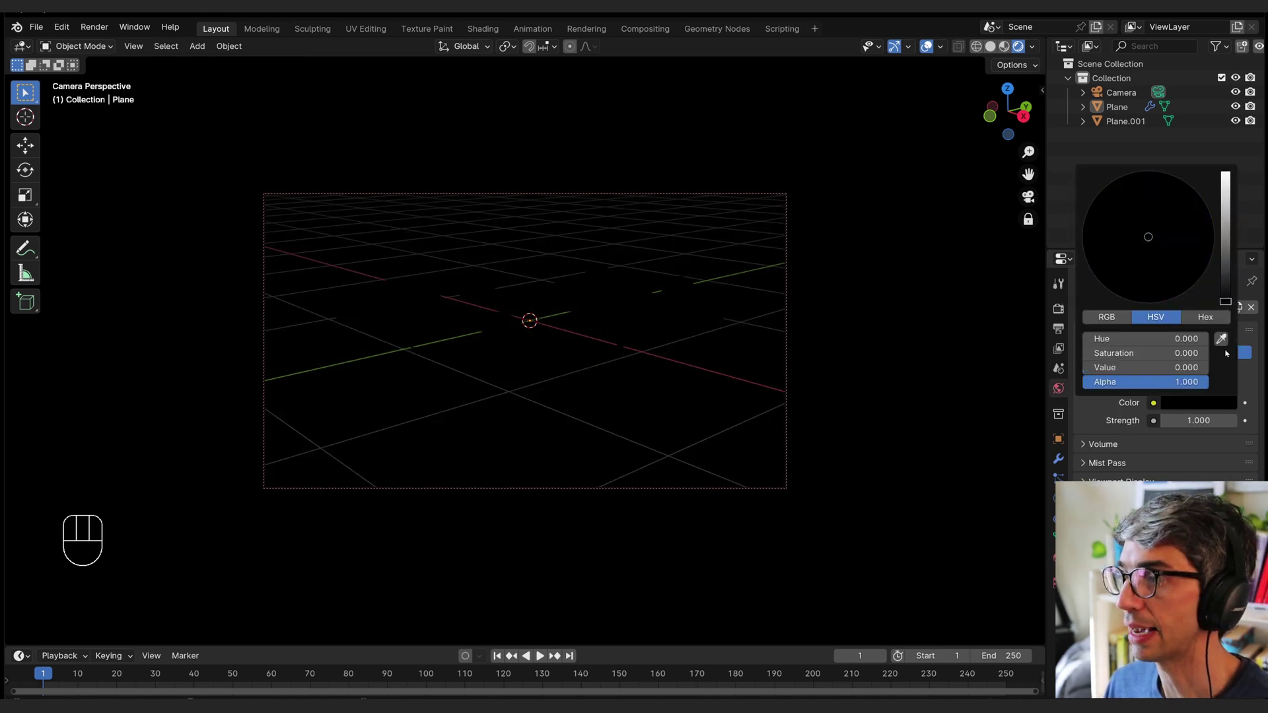
click(927, 49)
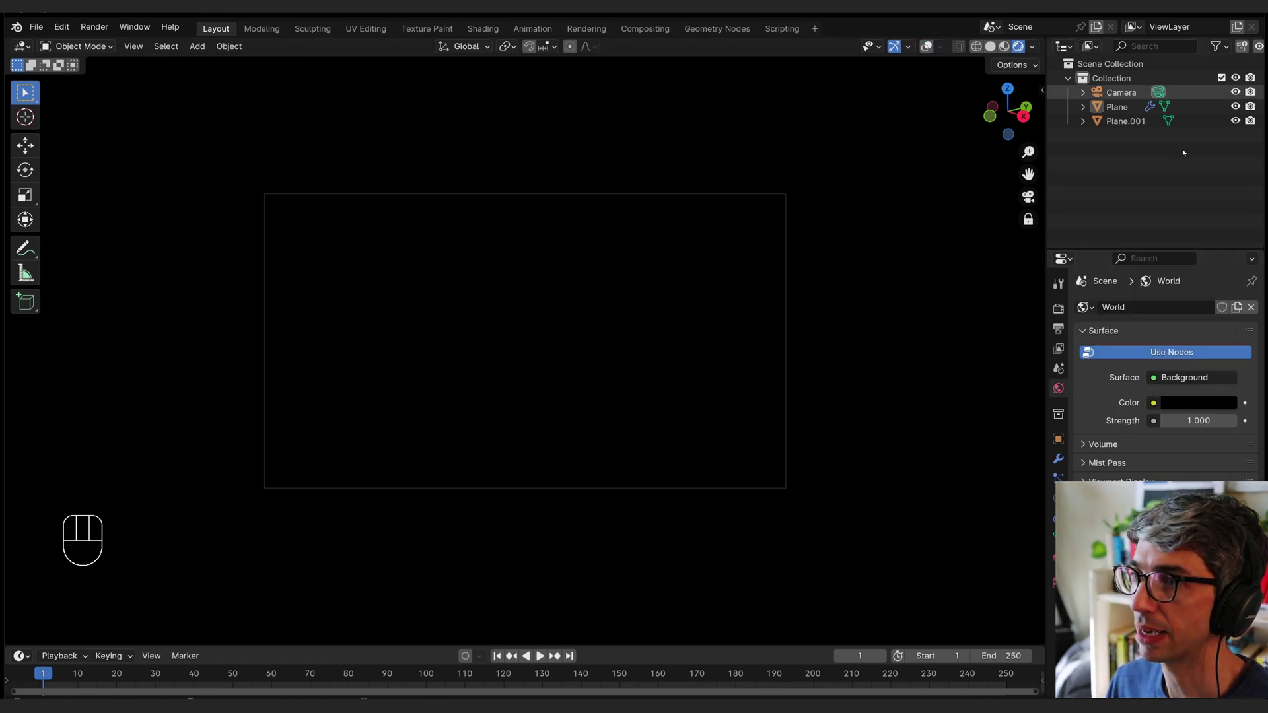
Step: Toggle the camera view lock off and back on, and enlarge the timeline area
click(1027, 221)
scroll(655, 307, up, 3)
scroll(958, 210, down, 1)
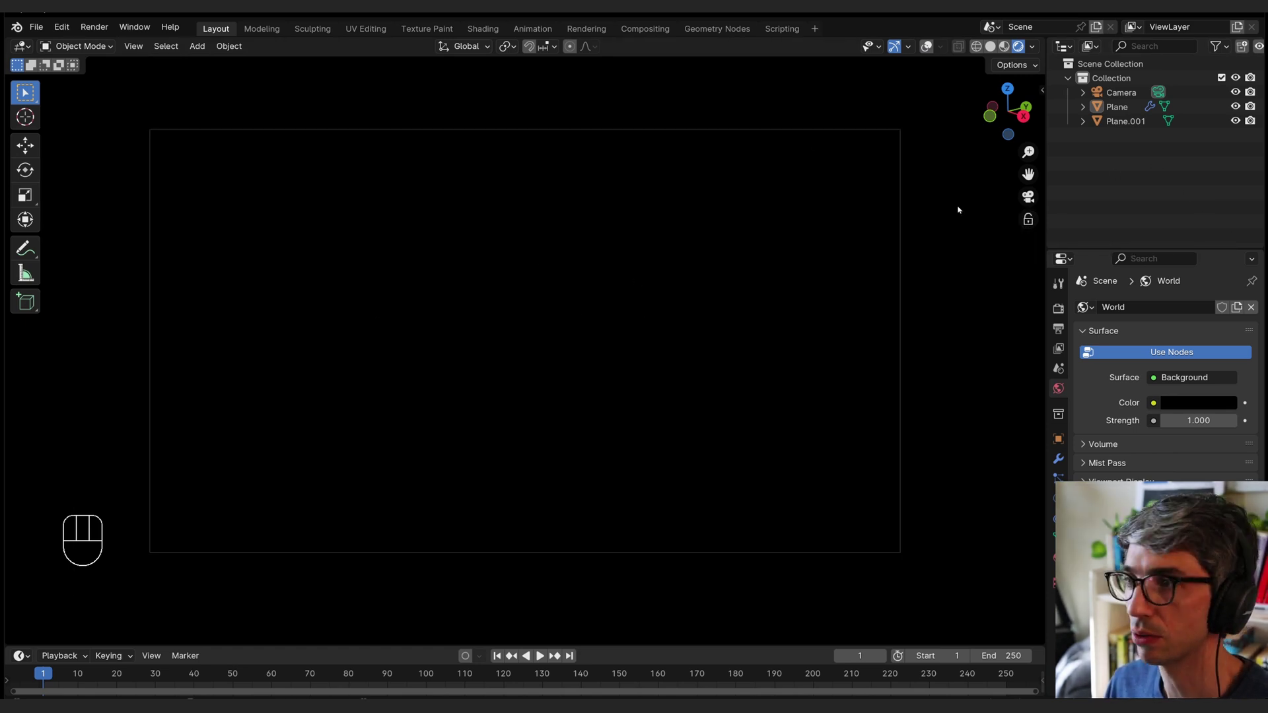
click(1026, 220)
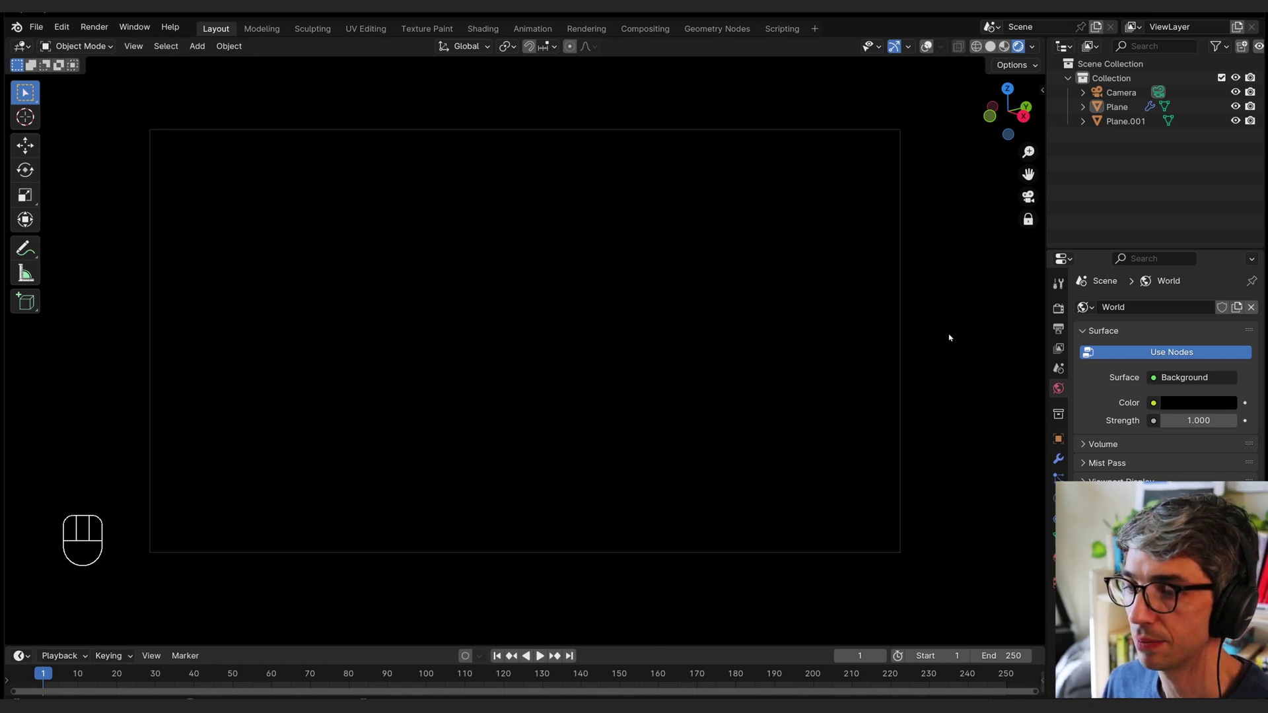
click(682, 642)
drag(682, 646, 697, 558)
click(1100, 107)
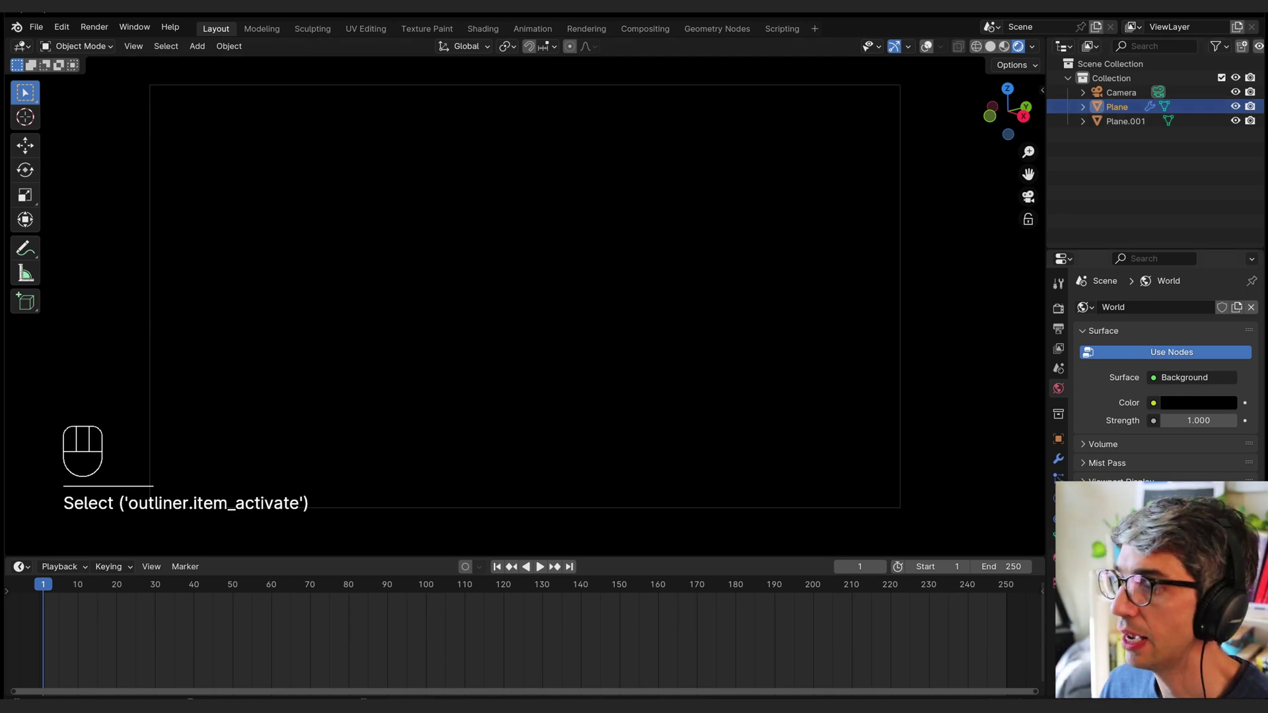
Step: Restore overlays, give the terrain Plane new Material.001, and heighten the timeline
click(927, 46)
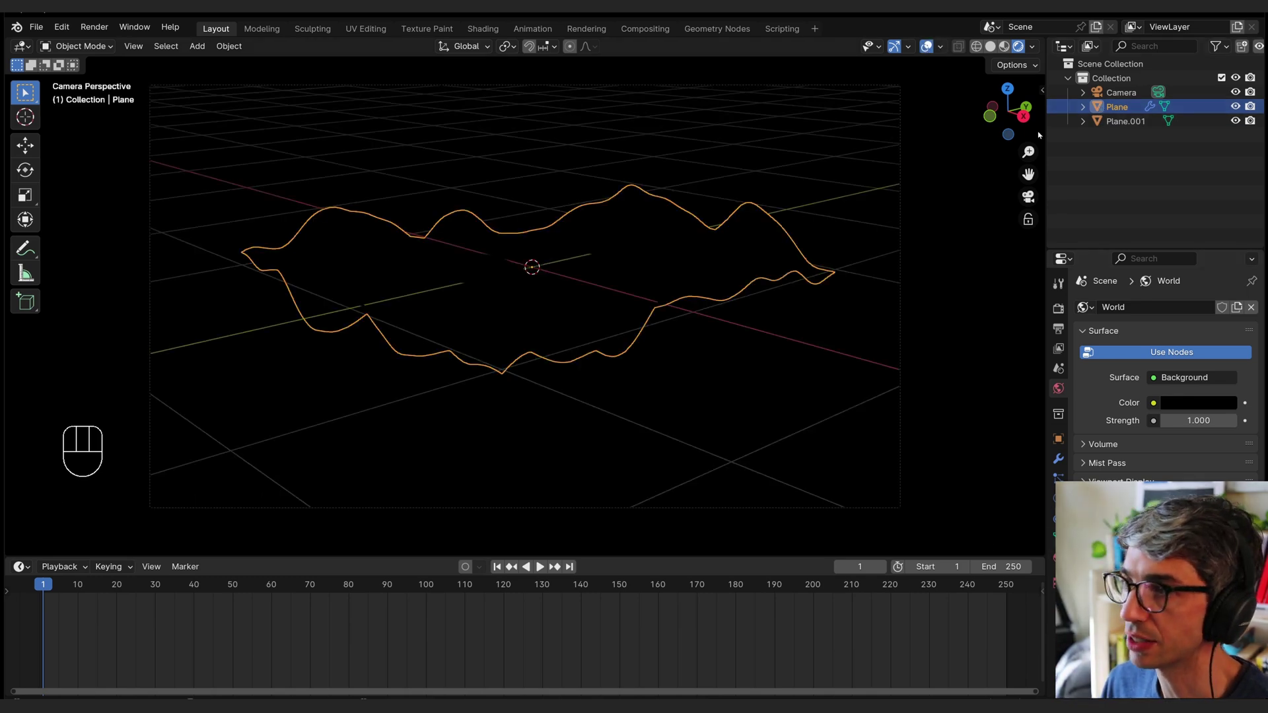
click(1115, 107)
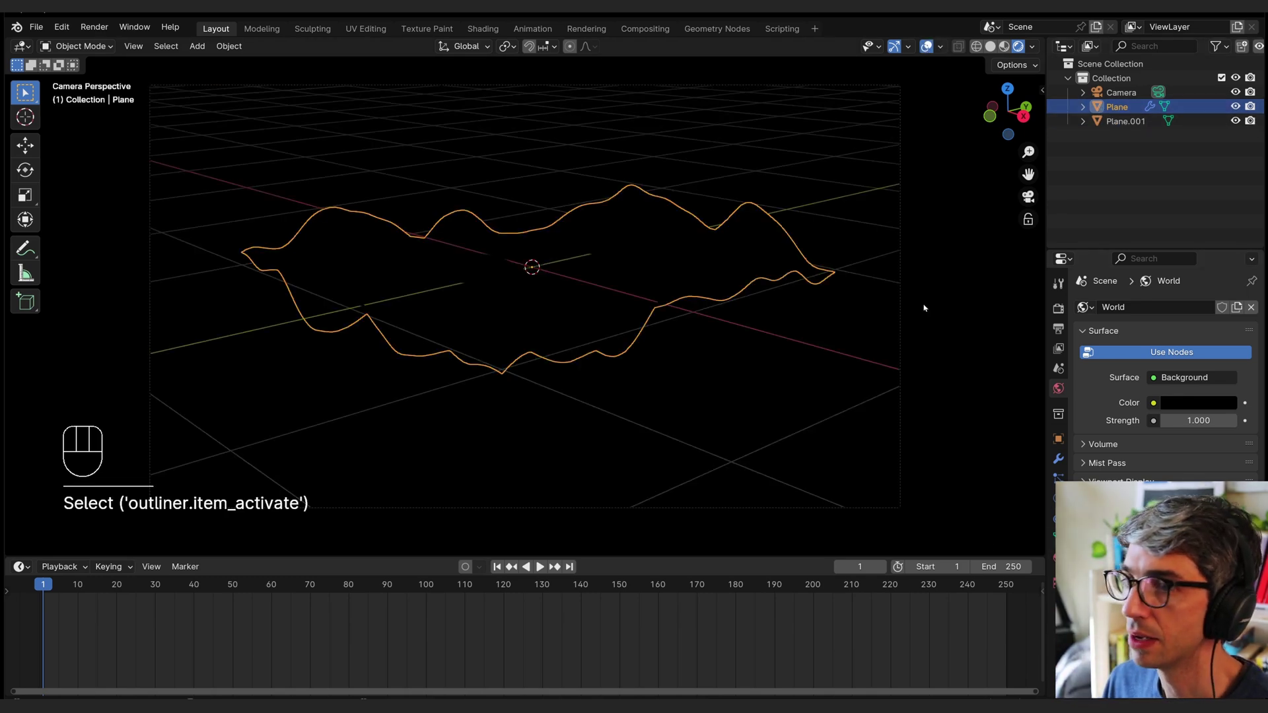
click(1053, 560)
click(1156, 370)
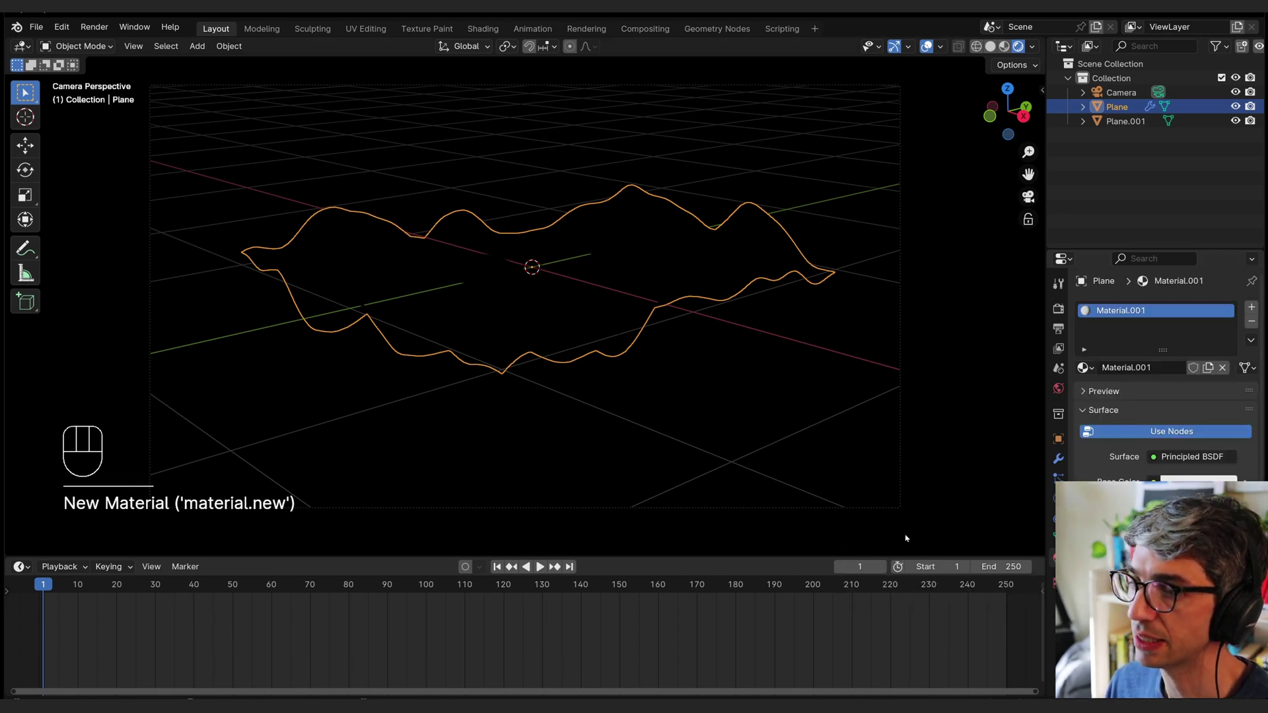
drag(747, 562, 753, 506)
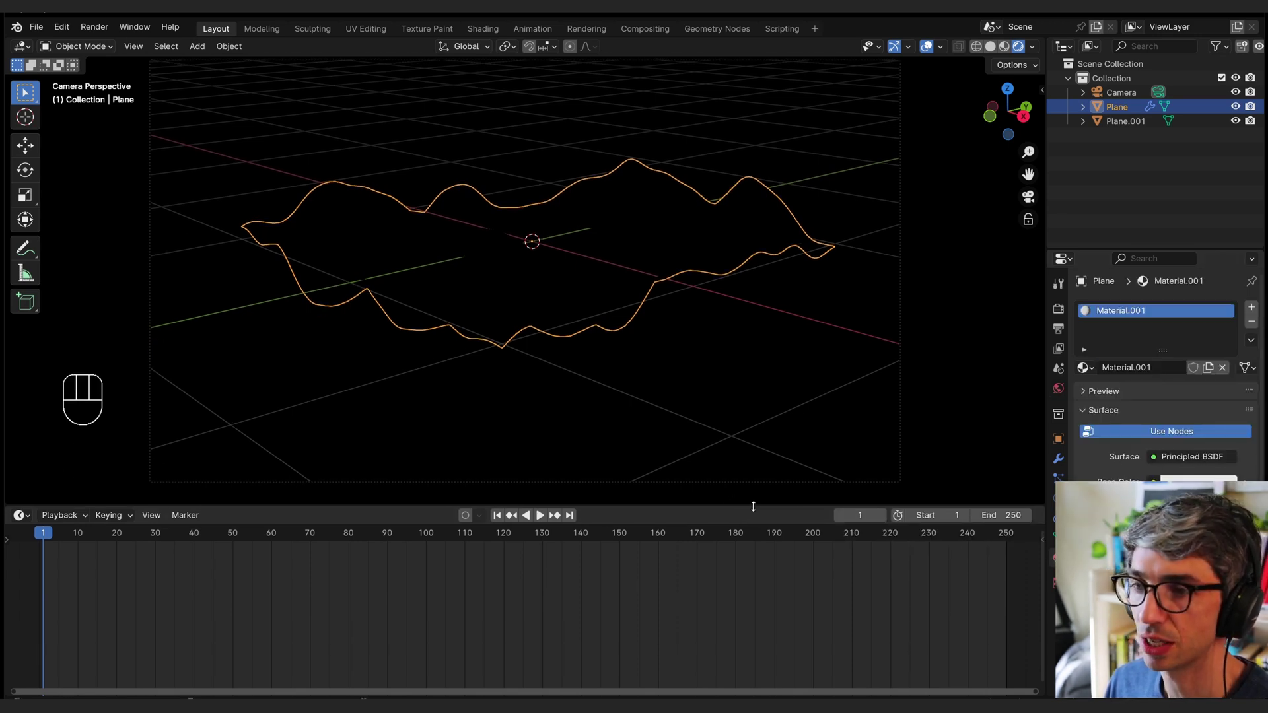
Step: Turn the timeline into an enlarged Shader Editor and reposition the Principled BSDF node
click(20, 515)
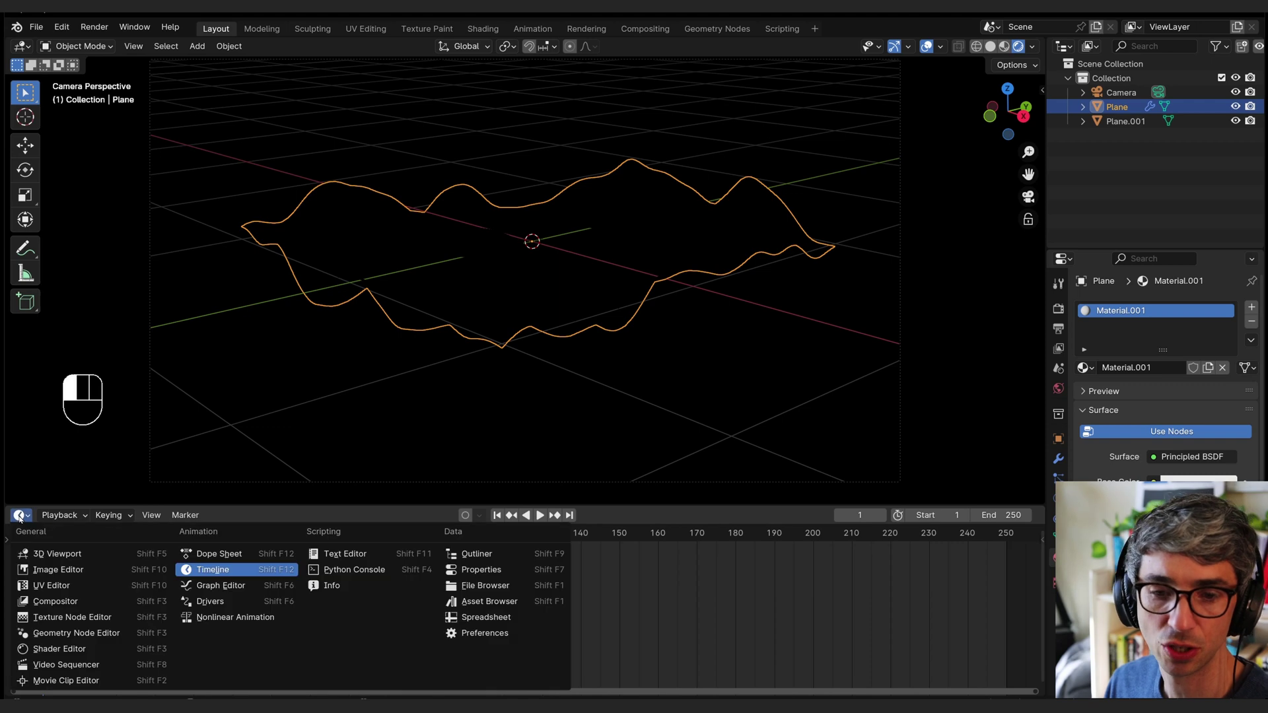
click(48, 653)
scroll(504, 574, up, 5)
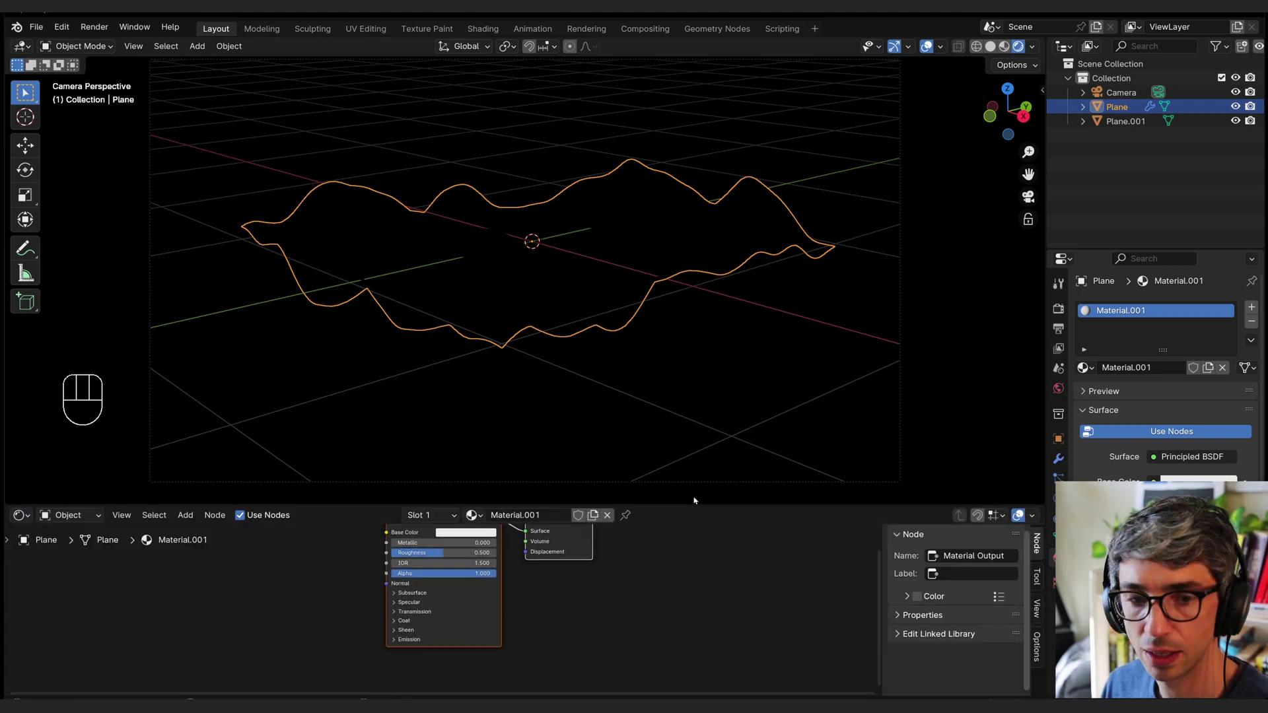
drag(690, 504, 690, 435)
drag(436, 541, 373, 552)
drag(392, 507, 371, 507)
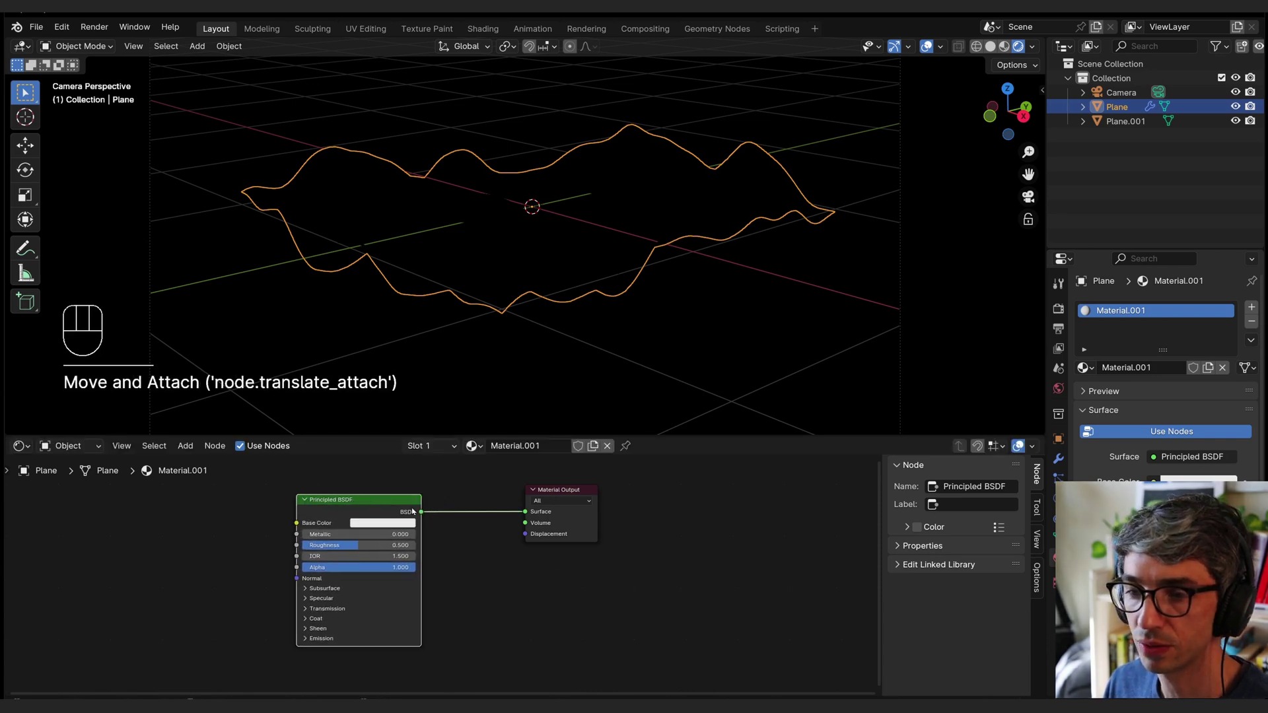
click(563, 547)
Step: Add an Emission node below the BSDF link via node search
key(shift+a)
click(495, 532)
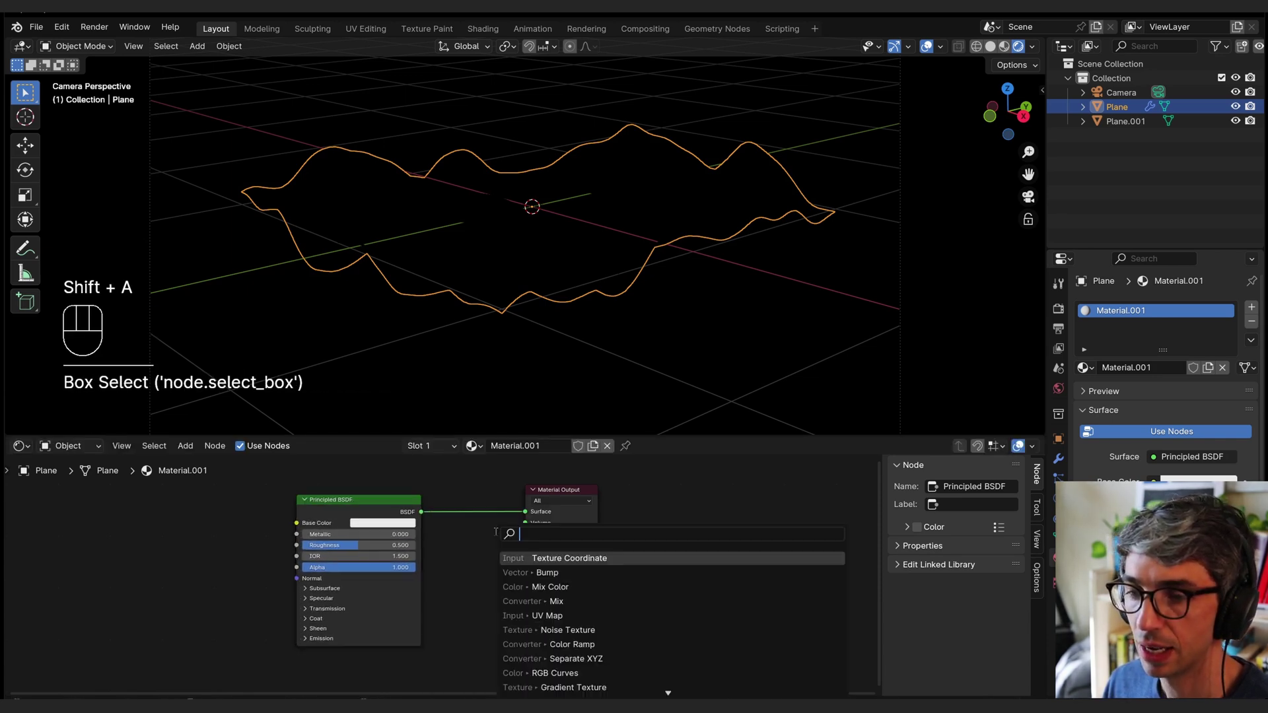
text(emi)
key(Return)
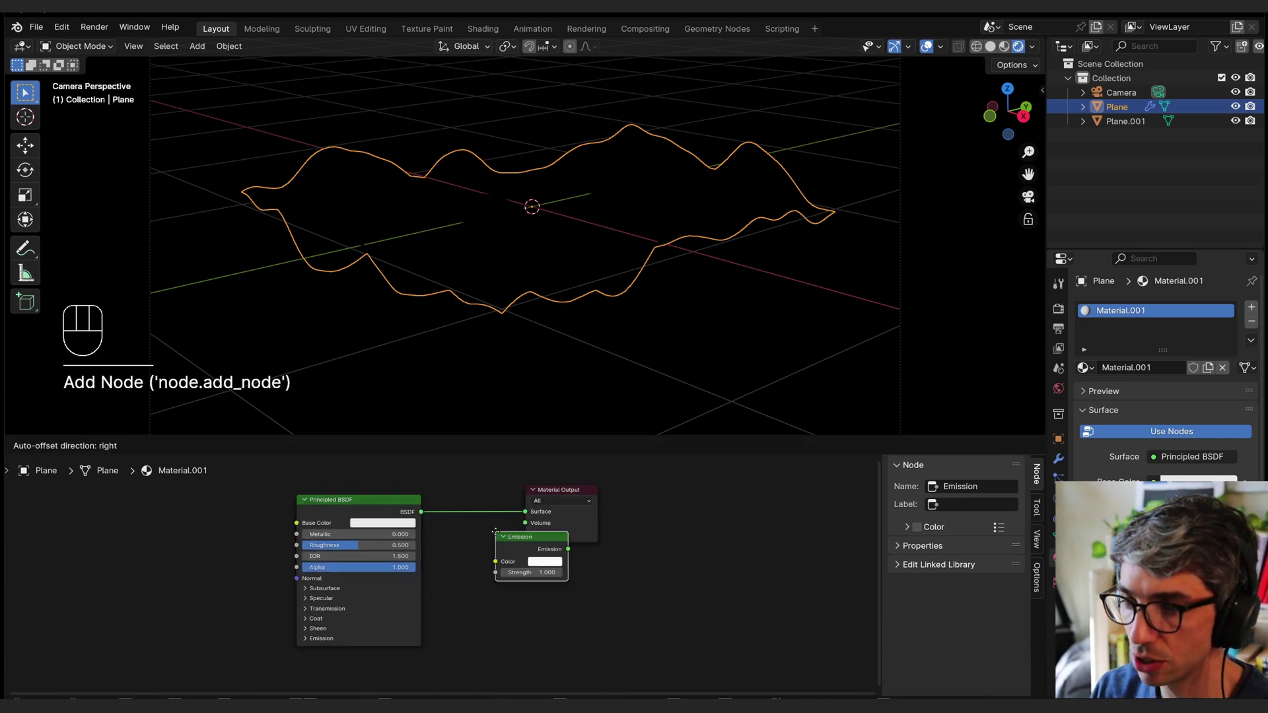
click(479, 574)
click(653, 583)
key(shift+a)
mouse_move(594, 614)
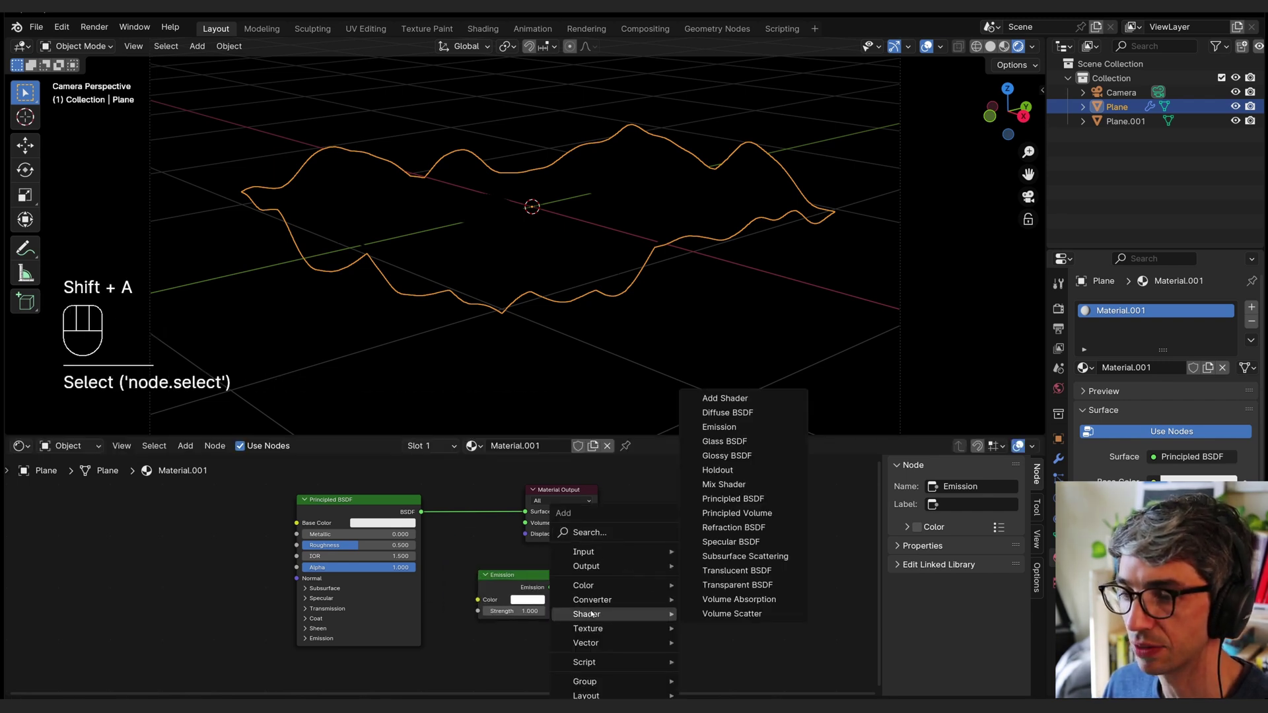
click(492, 645)
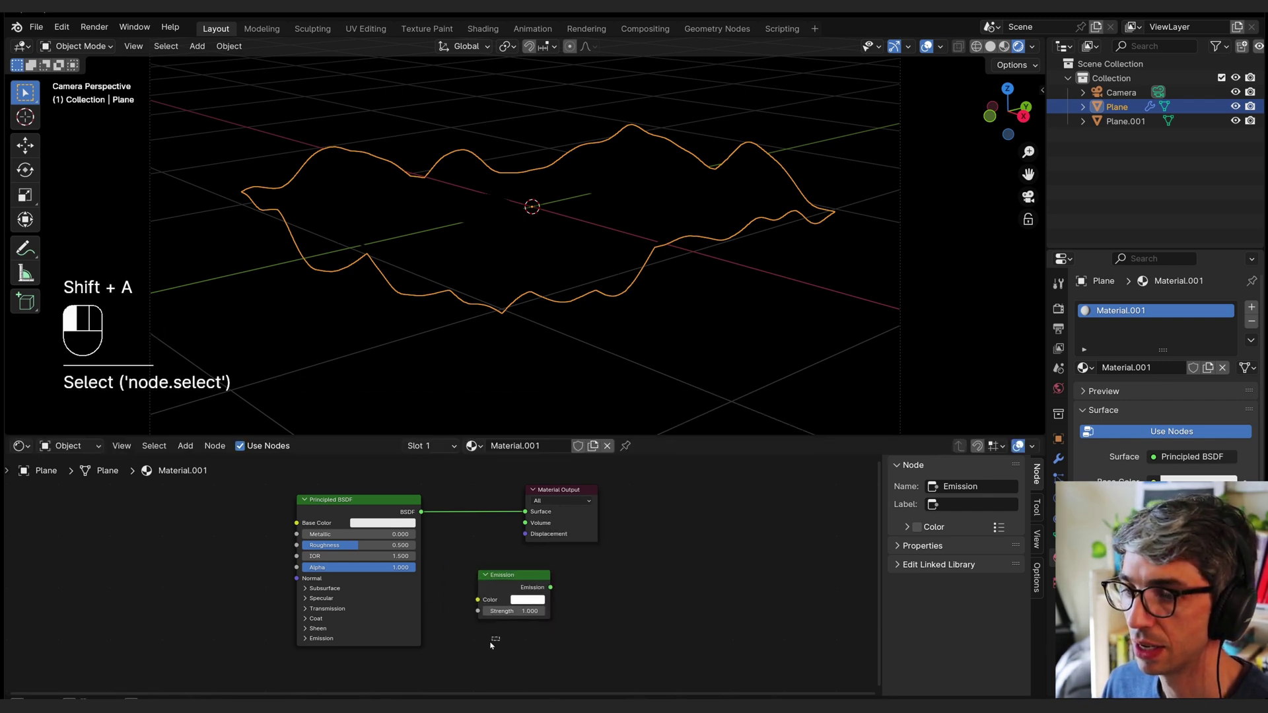
Step: Reconnect Principled BSDF to the Surface input and delete the Emission node
drag(533, 512, 517, 593)
drag(522, 509, 524, 511)
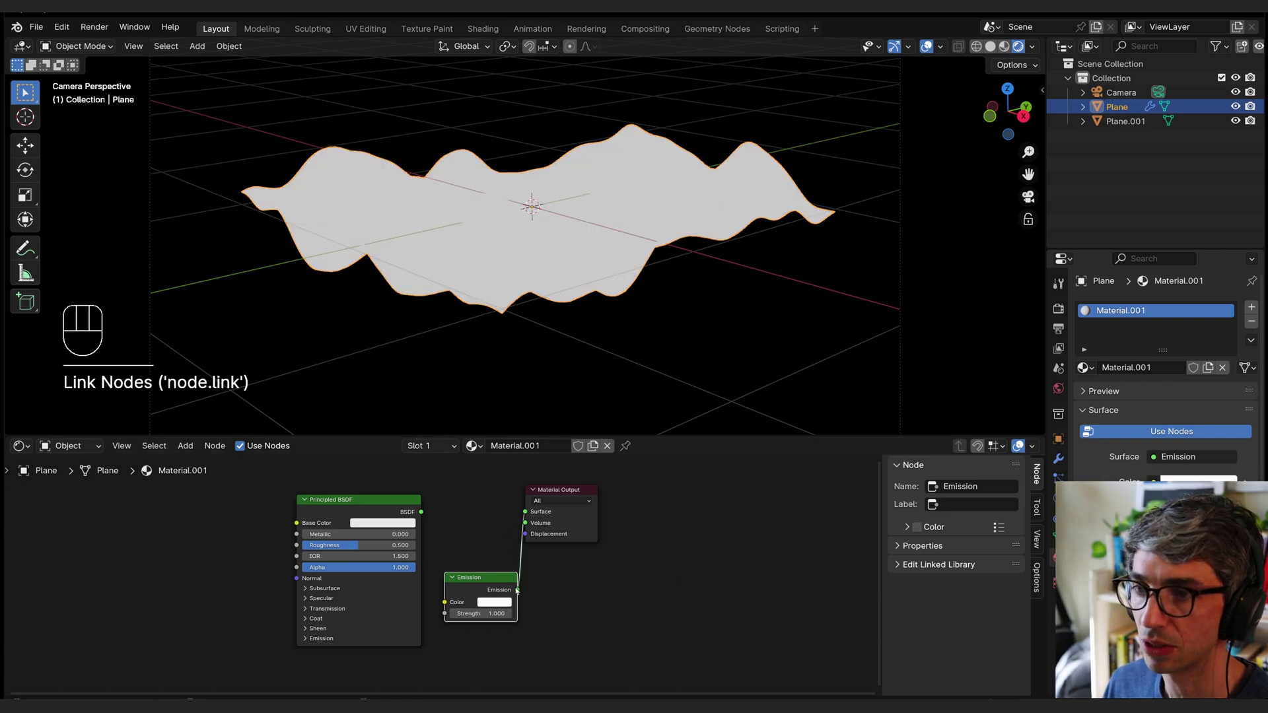
drag(421, 511, 526, 513)
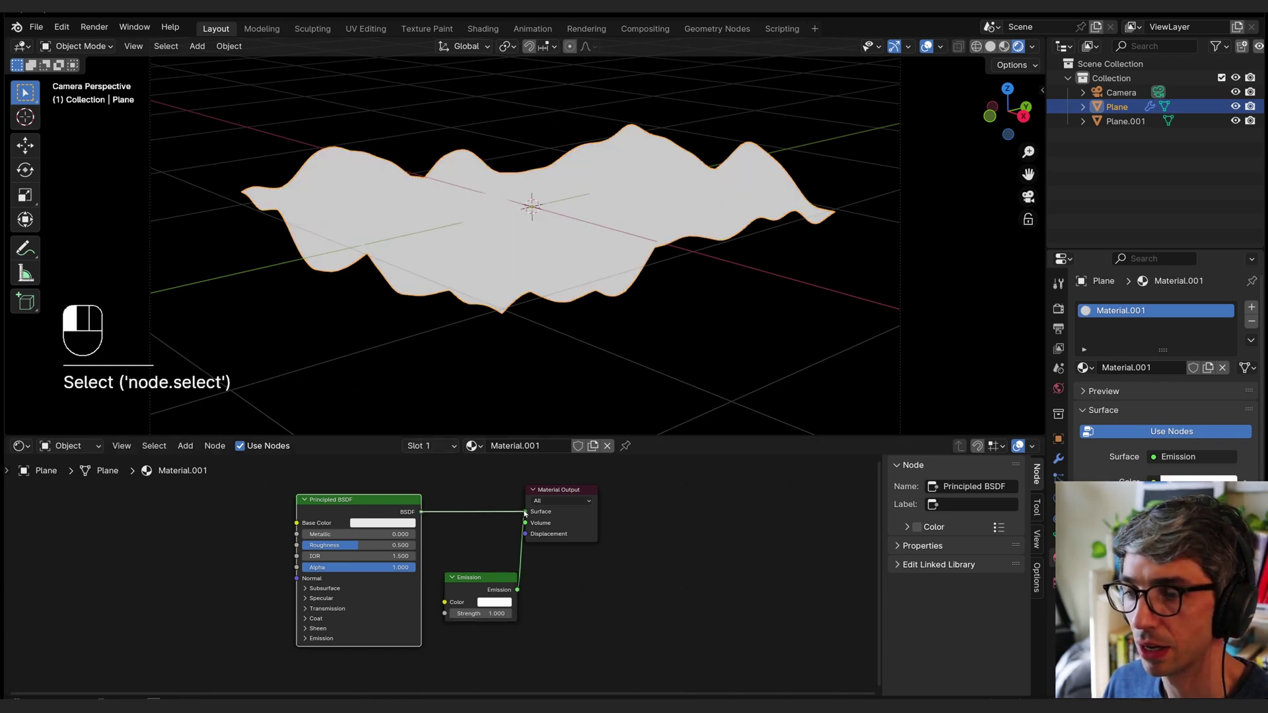
click(480, 580)
key(x)
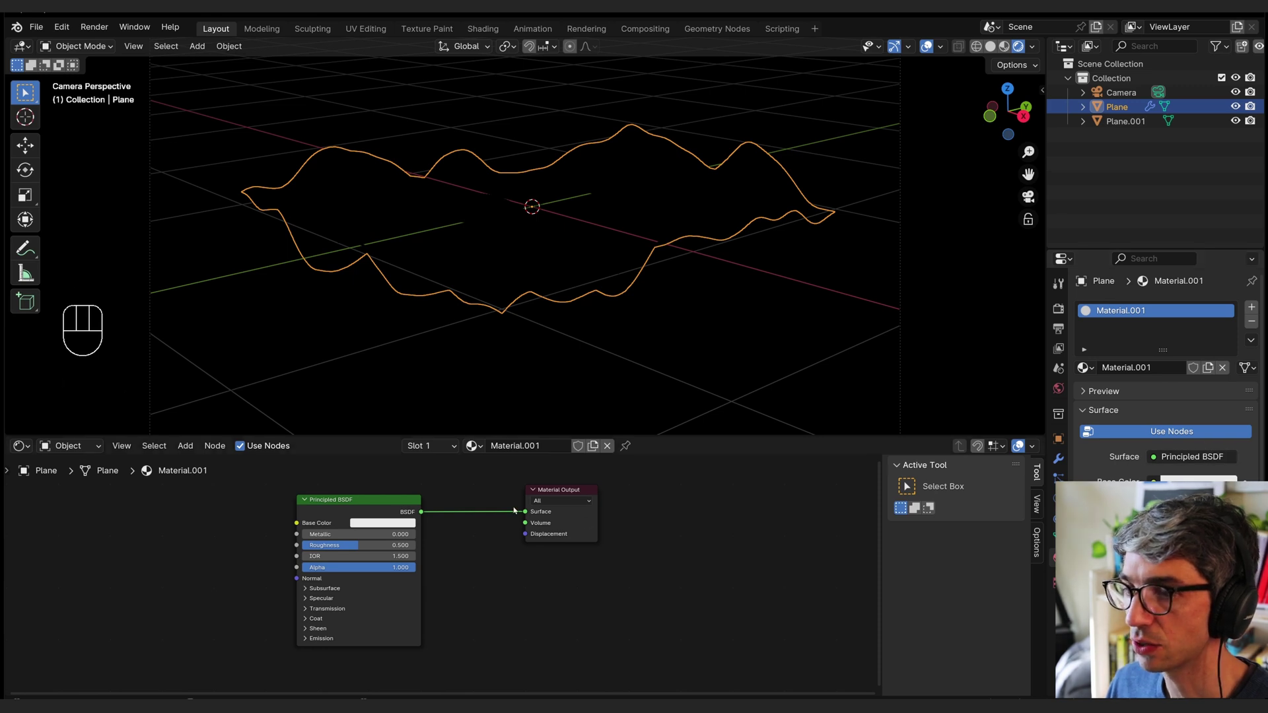
drag(528, 515, 536, 515)
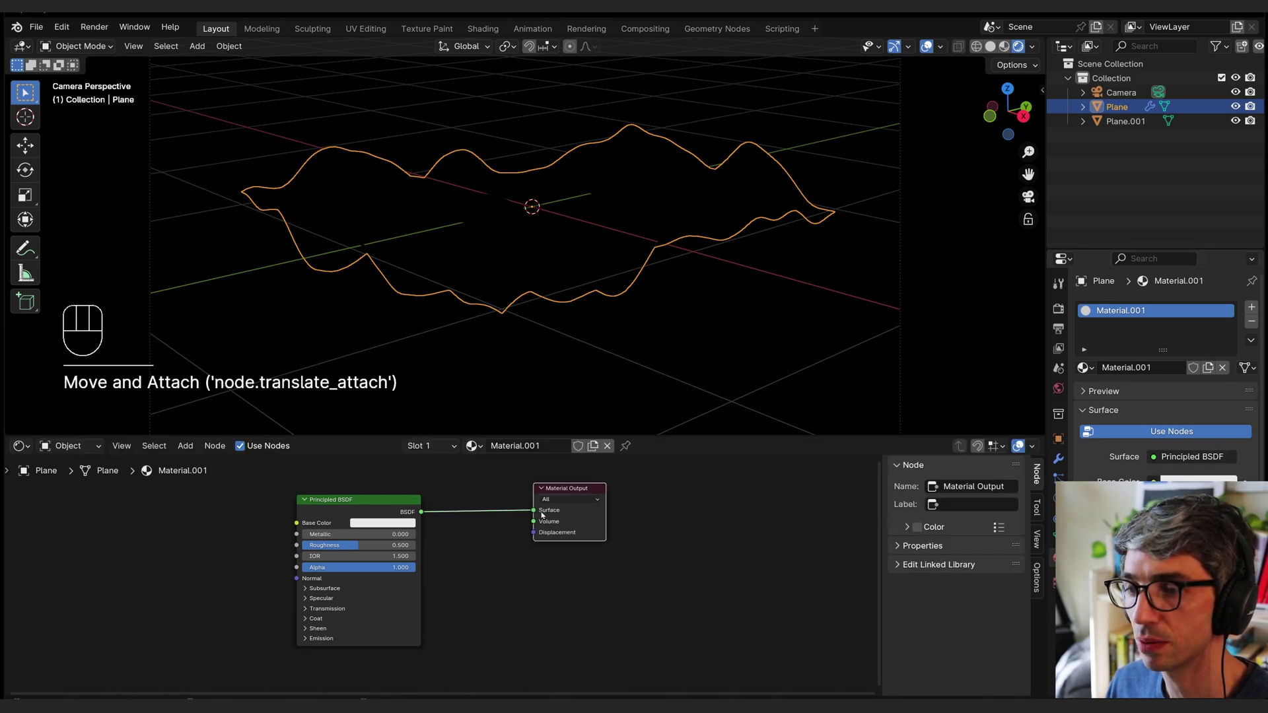
Step: Switch Material.001's surface to Emission with strength 2.128
click(1192, 457)
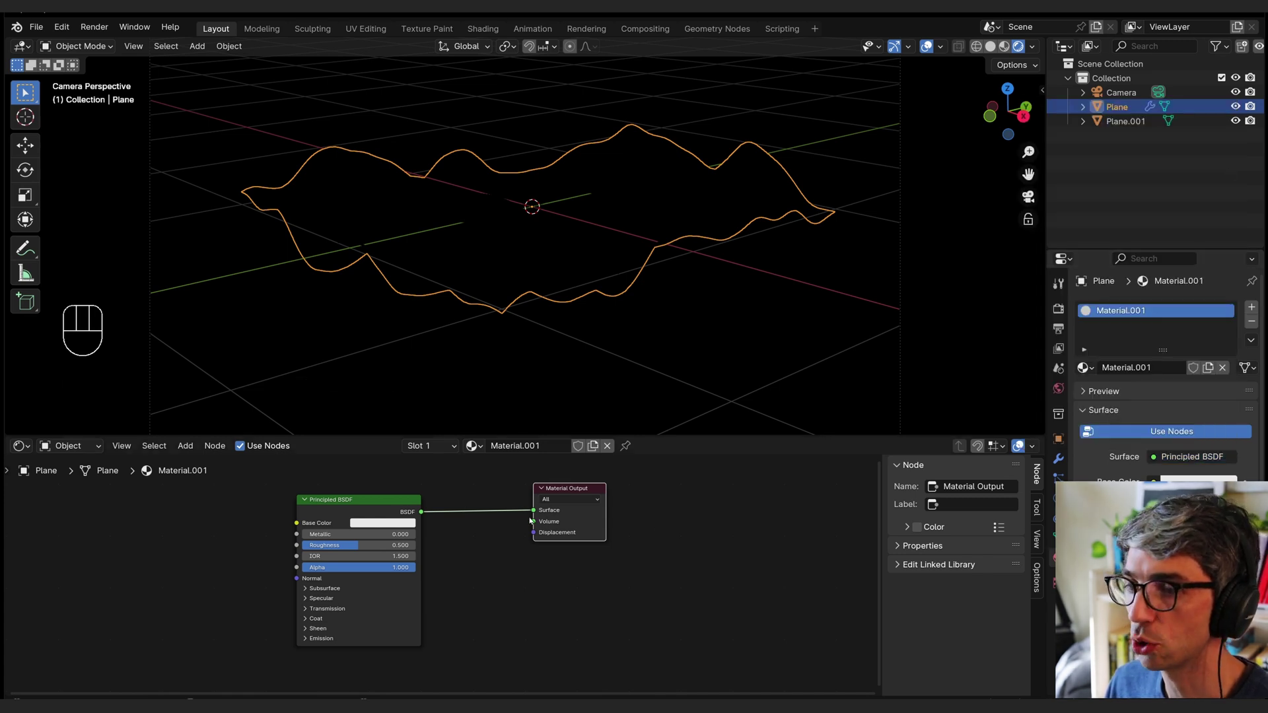
click(1192, 458)
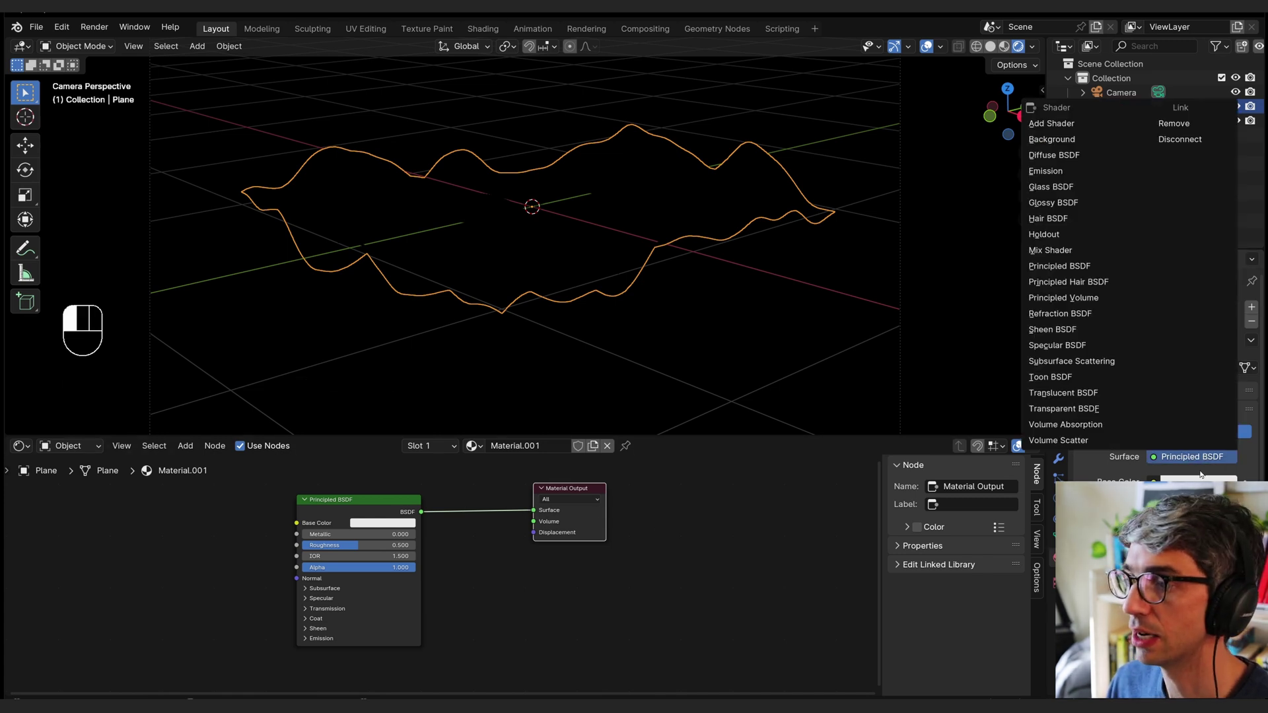
click(1046, 171)
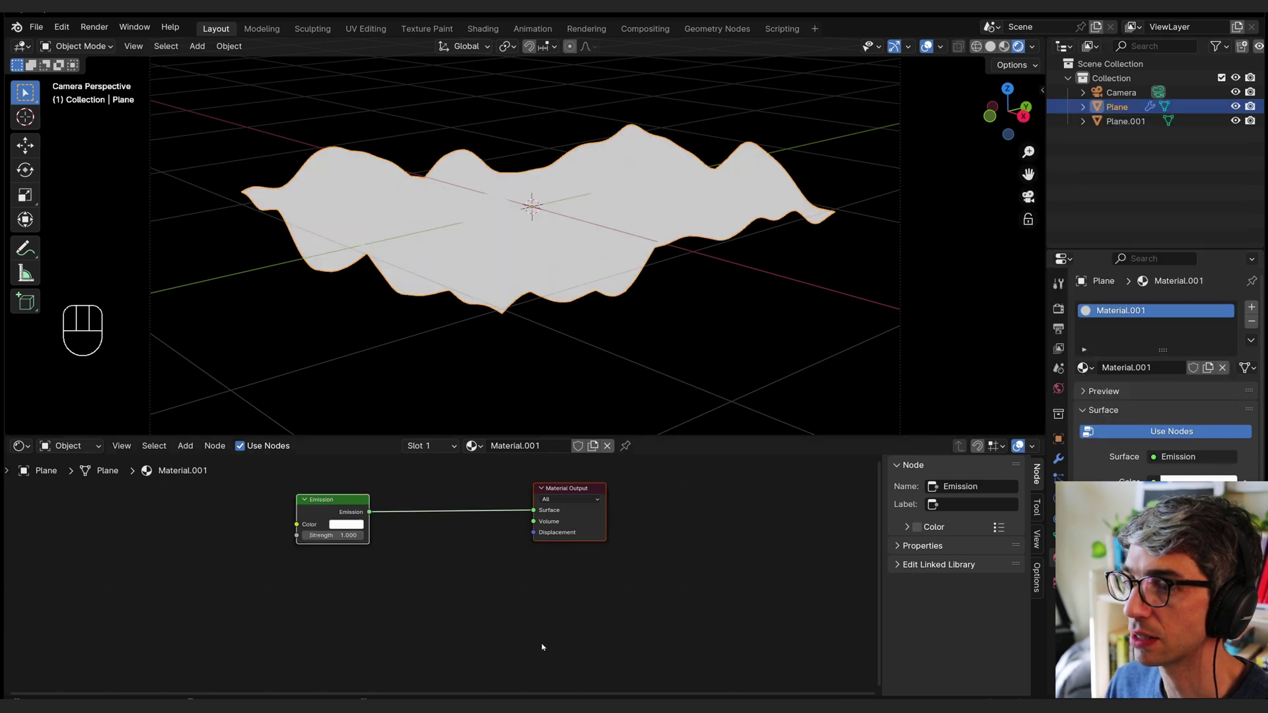
drag(334, 513, 346, 521)
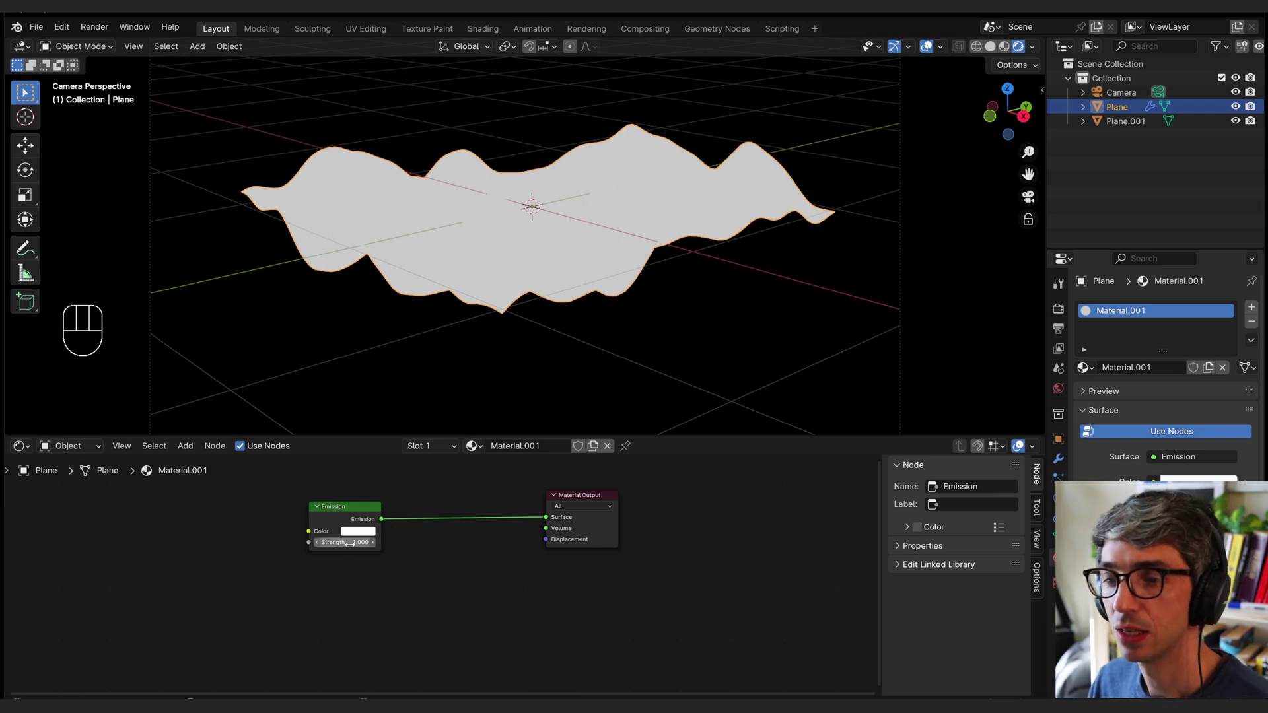
drag(348, 543, 373, 542)
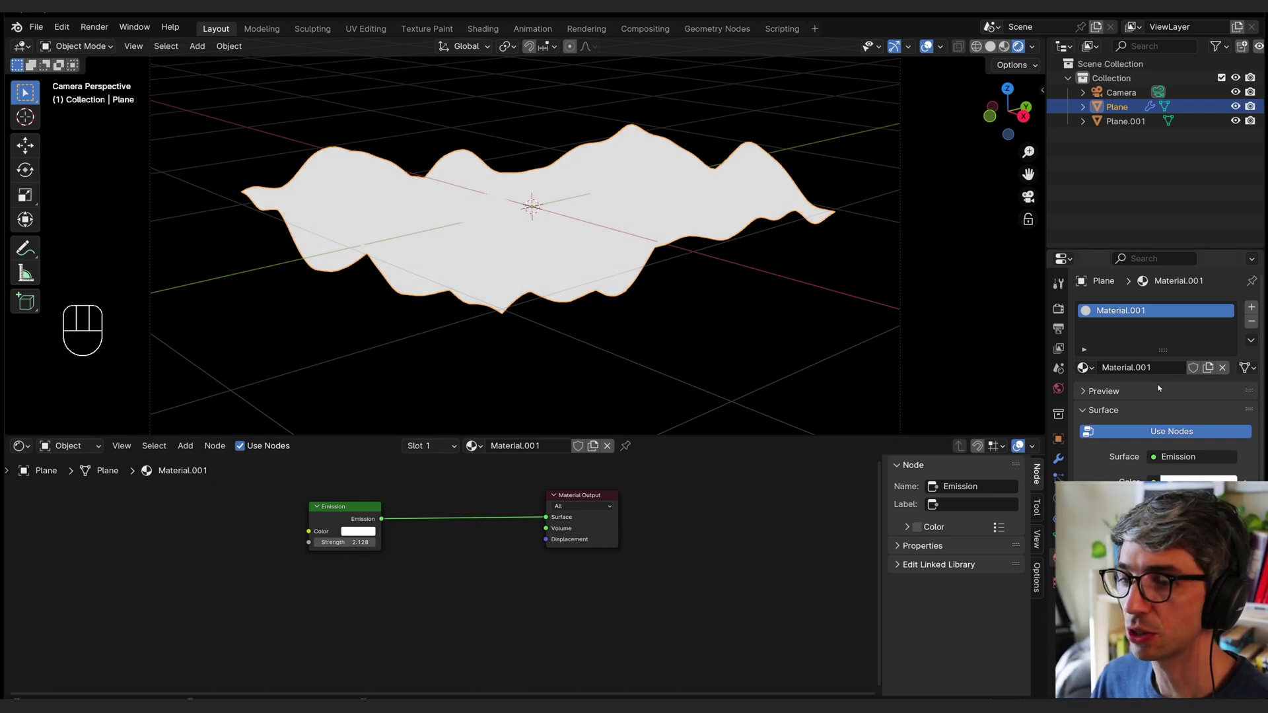
Step: Enable Bloom, Ambient Occlusion and Screen Space Reflections in render settings
click(1058, 308)
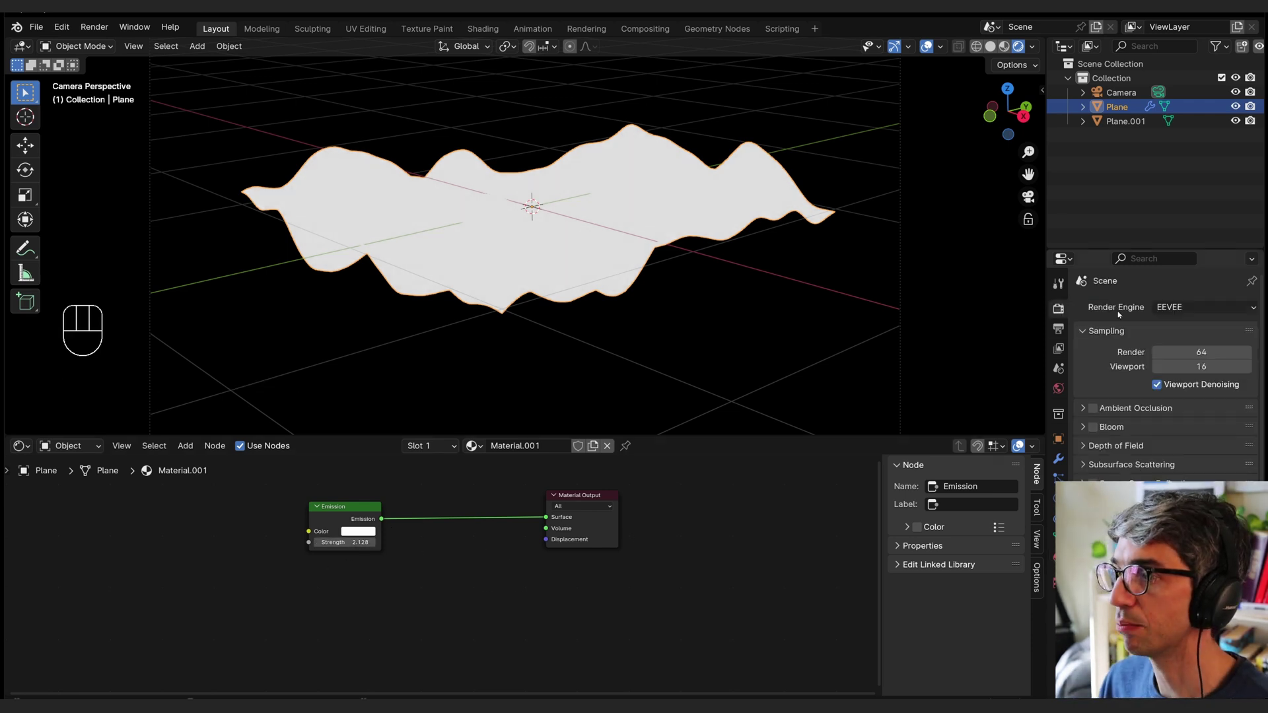
click(1092, 427)
click(1092, 408)
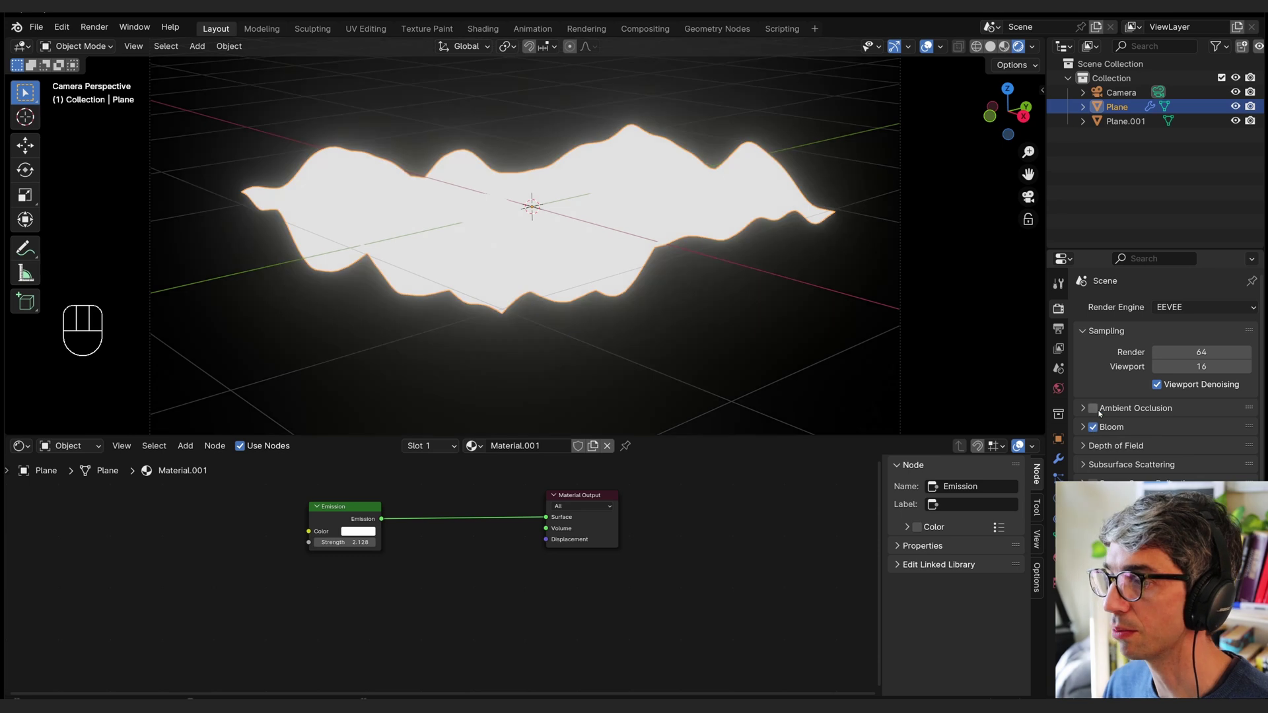
click(1093, 483)
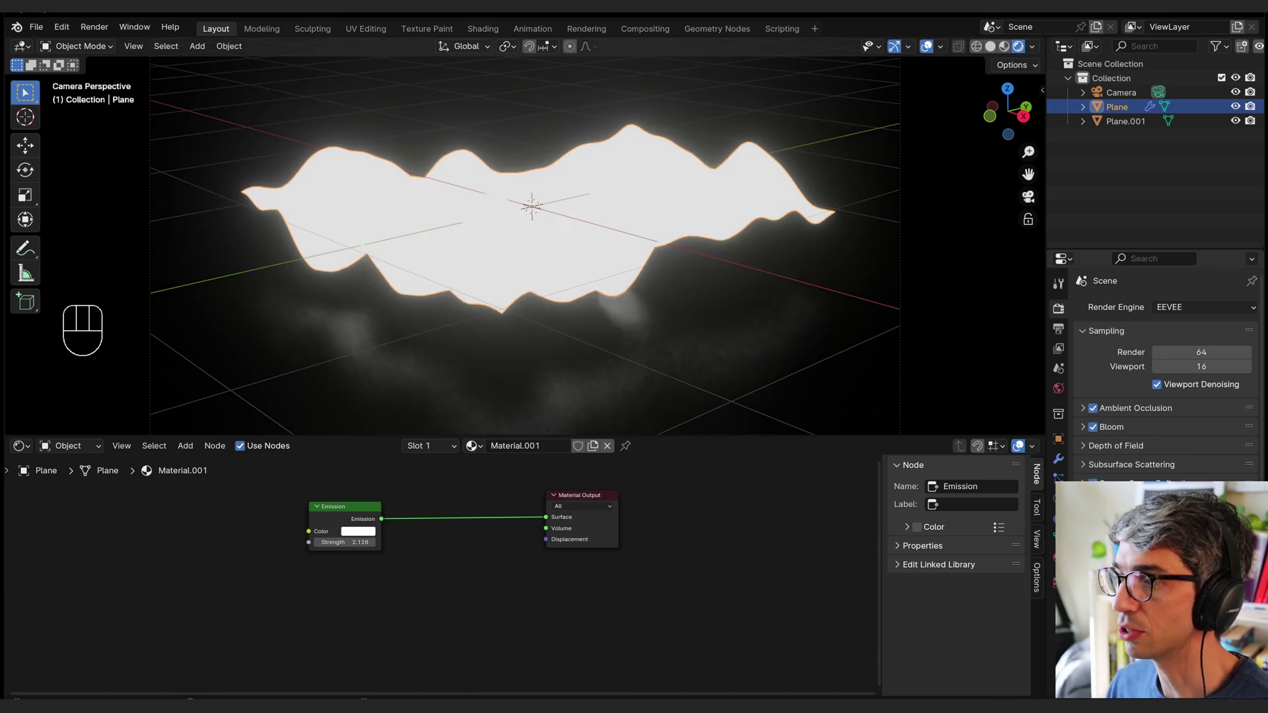
Step: Give Plane.001 a new material with Metallic 1 and Roughness 0.029
click(730, 328)
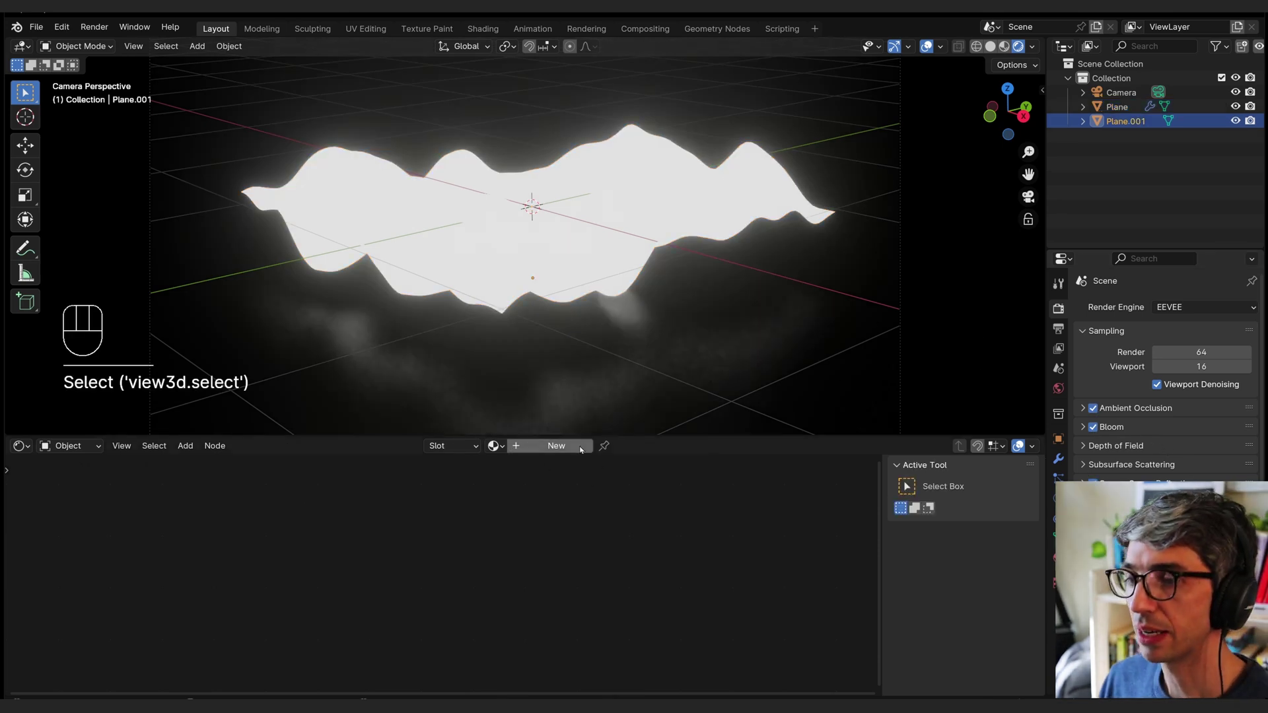
click(556, 446)
click(537, 640)
drag(409, 525, 371, 541)
drag(730, 571, 751, 530)
drag(607, 238, 845, 200)
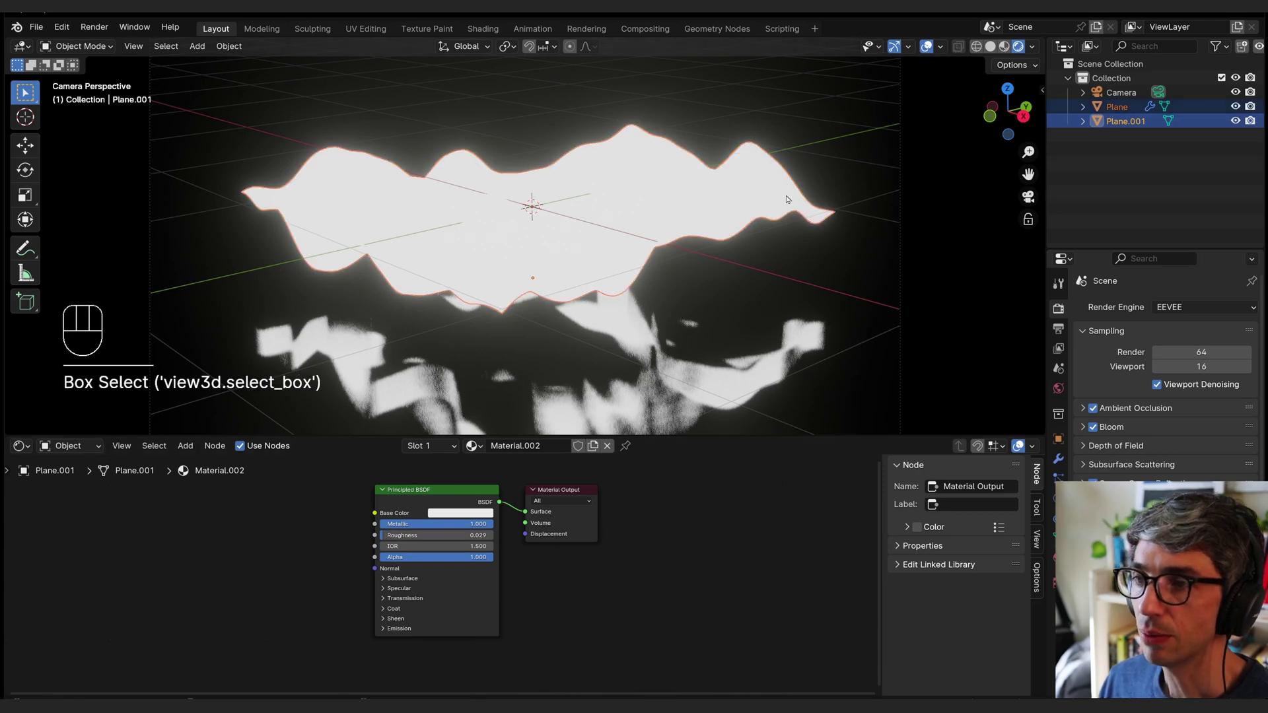
Step: Collapse the Subdivision panel and add a Wireframe modifier to the Plane
click(1117, 106)
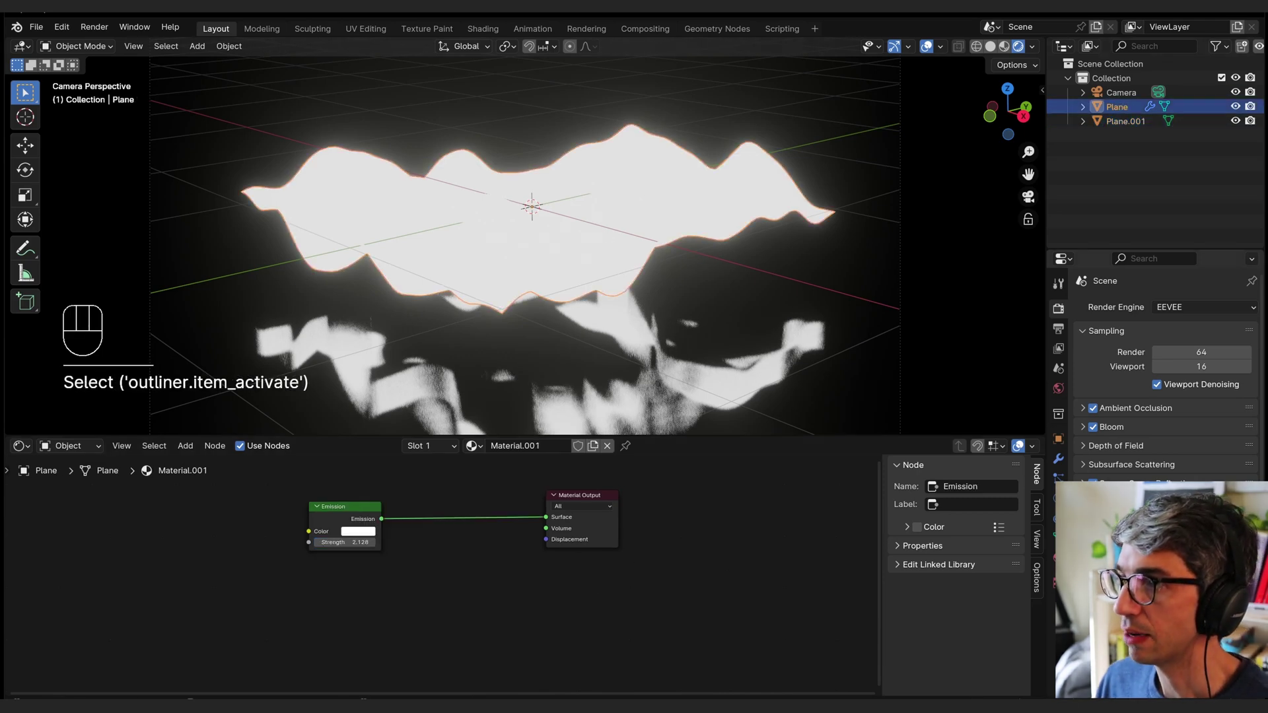
click(1059, 459)
click(1100, 370)
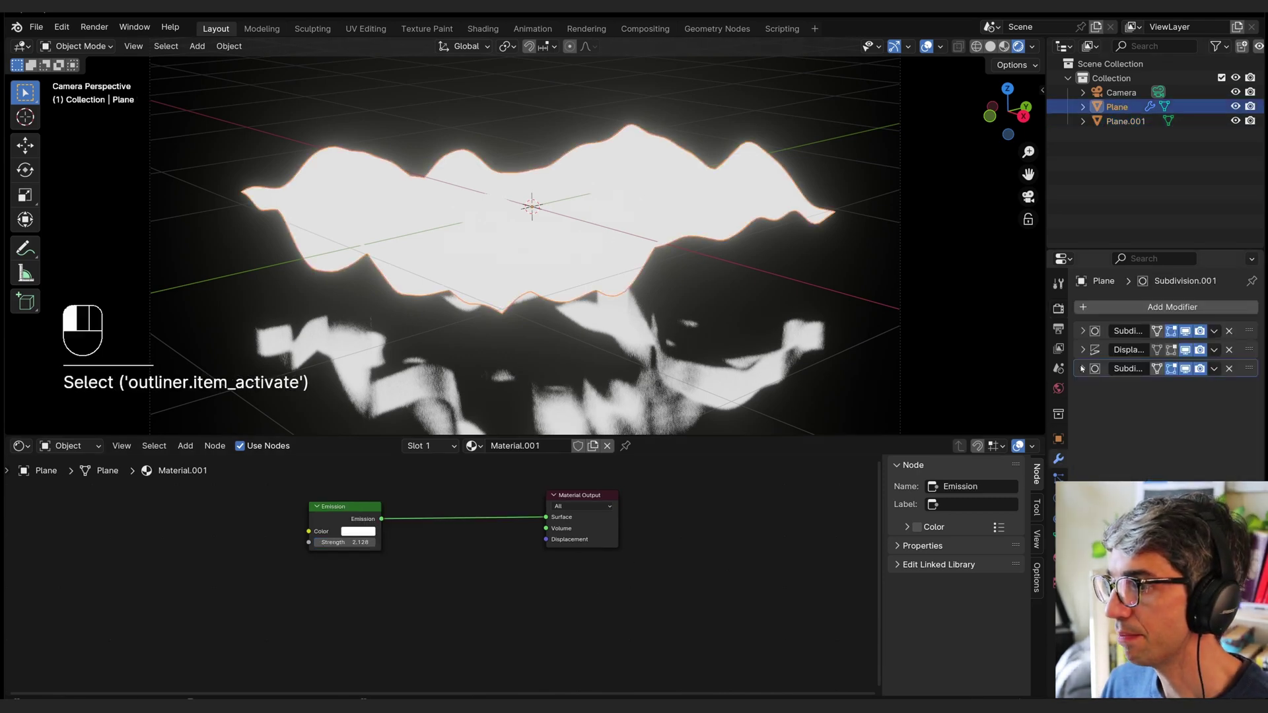
click(1152, 308)
text(w)
click(1032, 340)
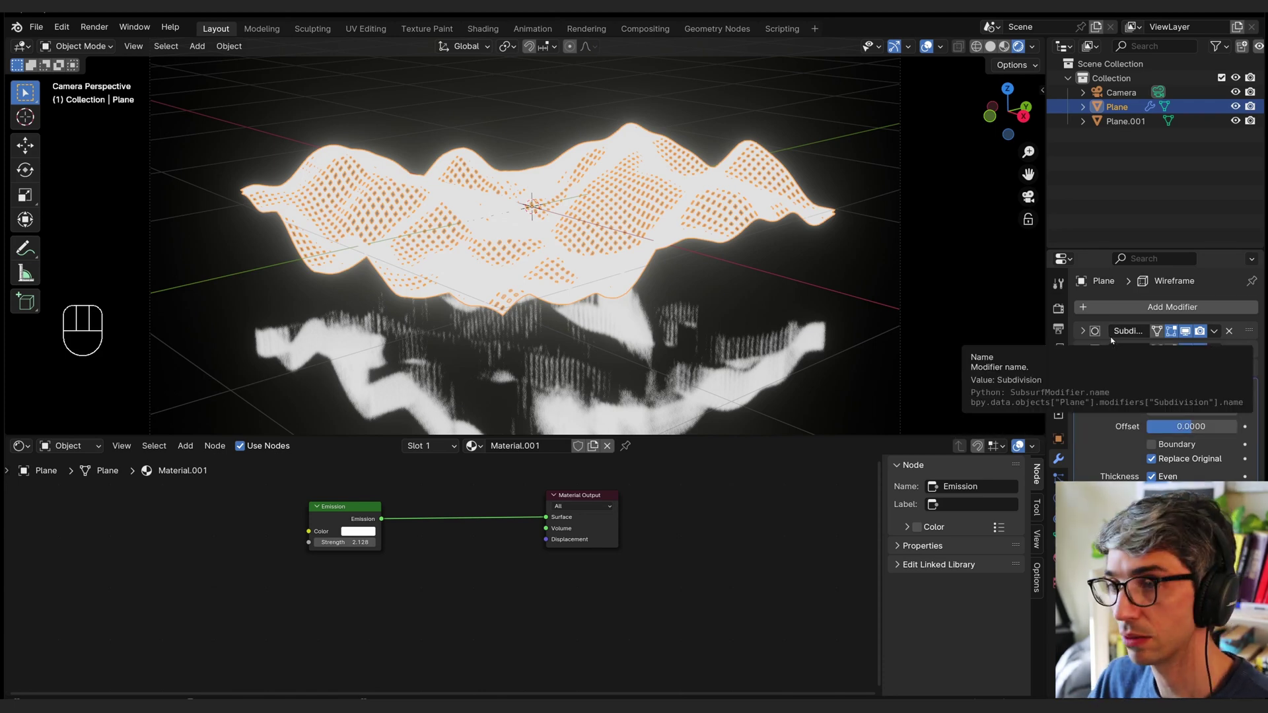
Step: Adjust the wireframe thickness, hide viewport overlays, and select Plane.001
mouse_move(1185, 387)
mouse_down()
mouse_move(1189, 355)
mouse_move(1186, 369)
mouse_up()
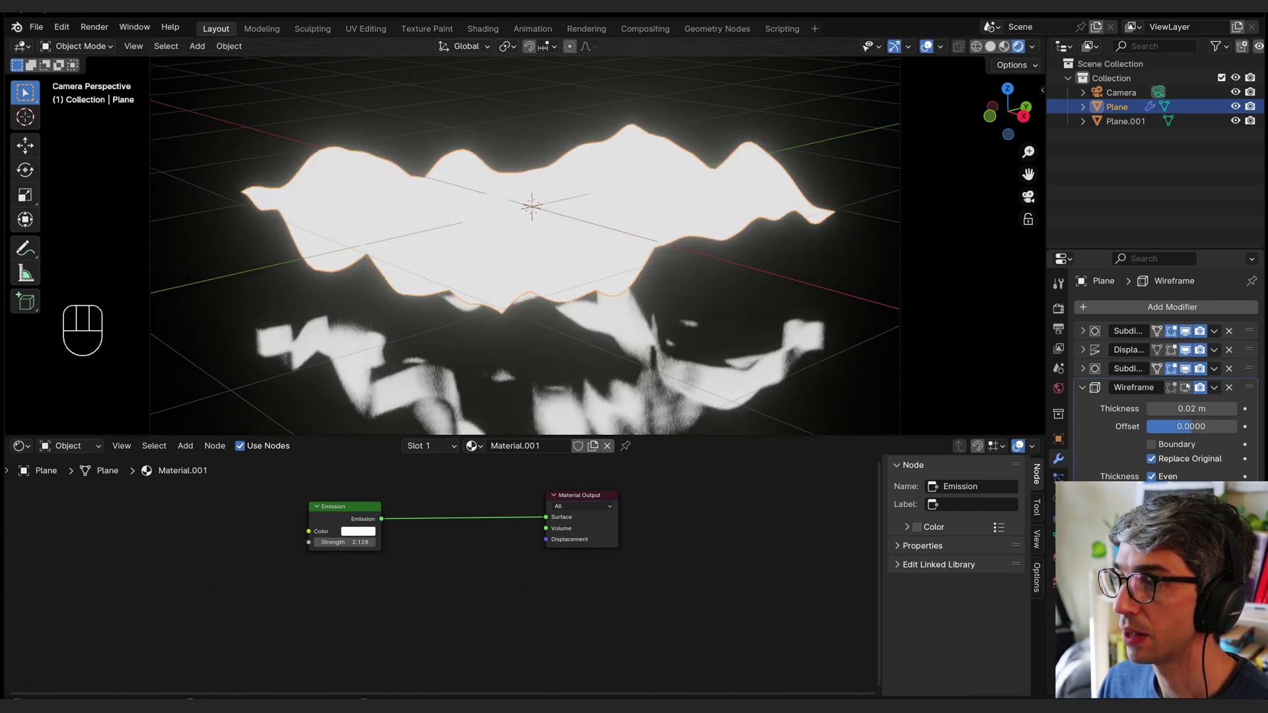
click(1186, 387)
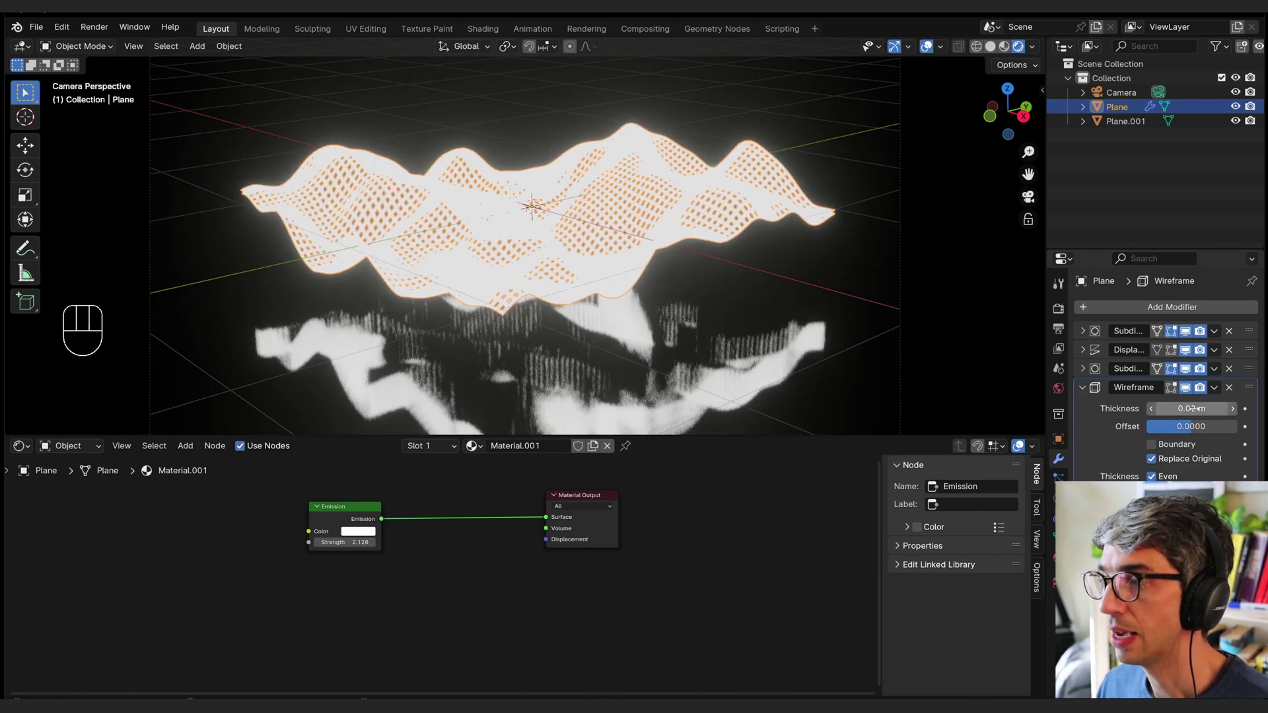
shift+drag(1191, 408, 1120, 413)
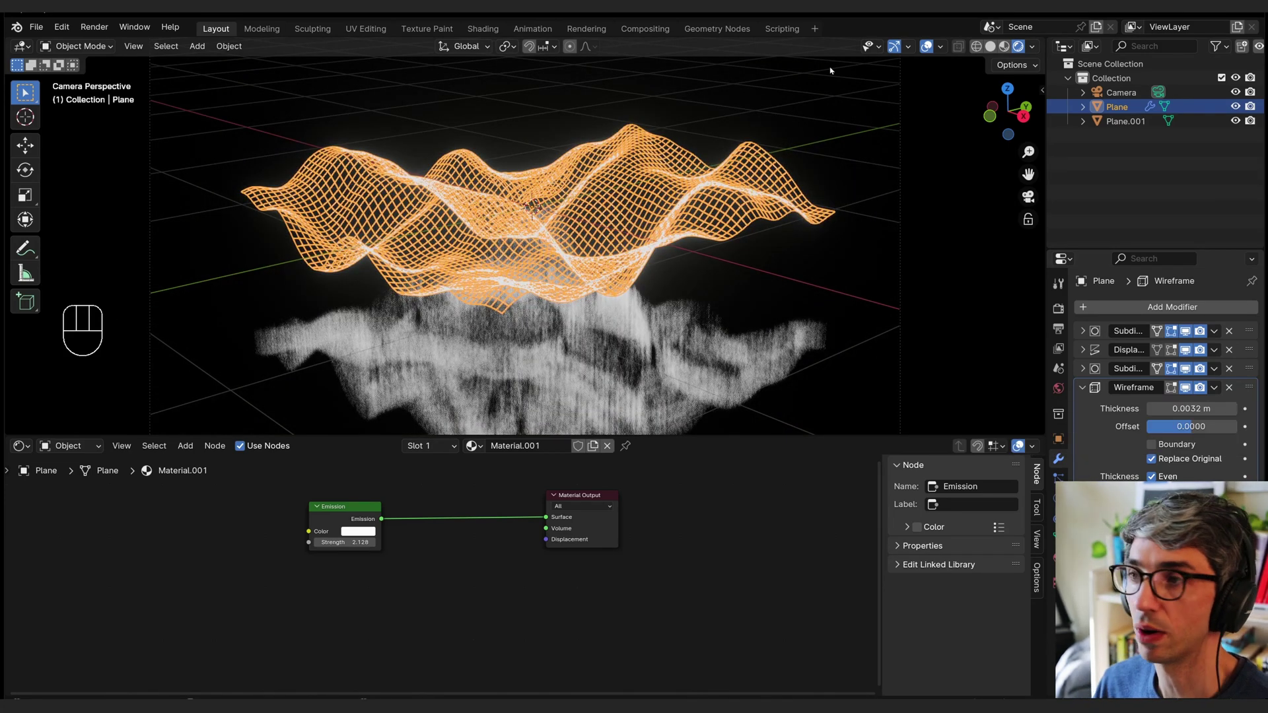
click(924, 47)
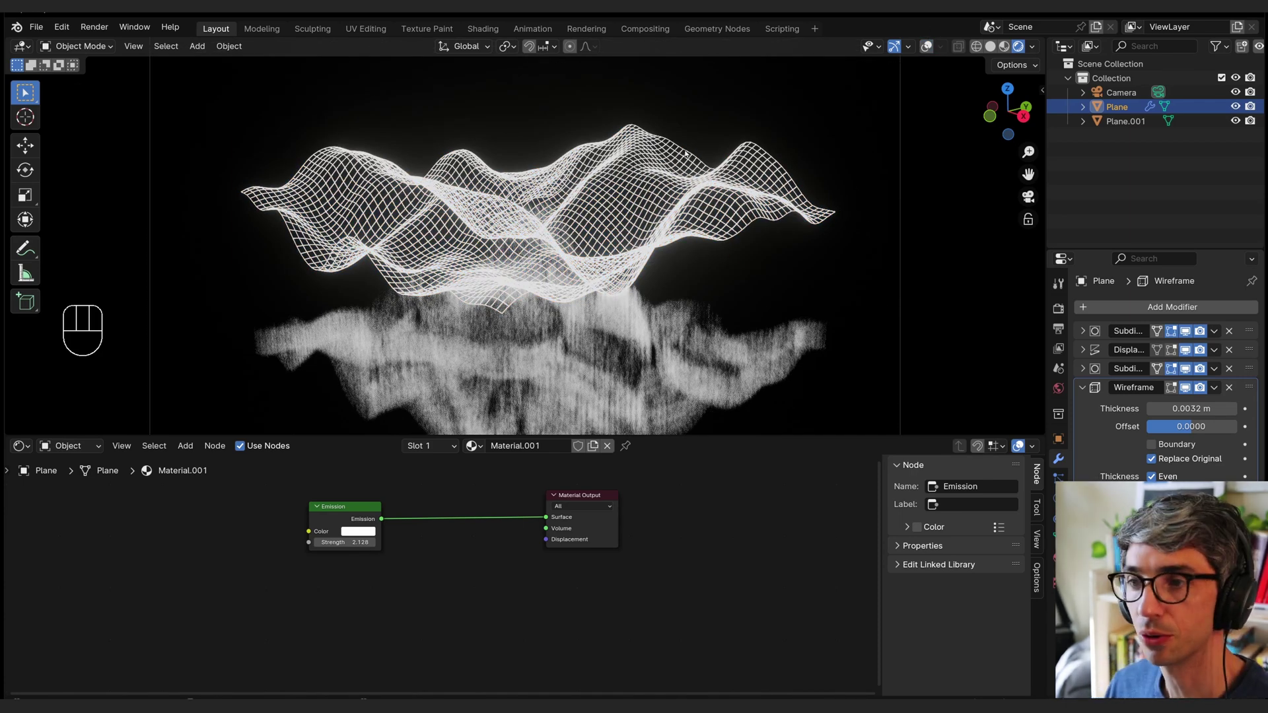
click(503, 327)
Step: Reselect the Plane and move the Emission node nearer Material Output
click(579, 209)
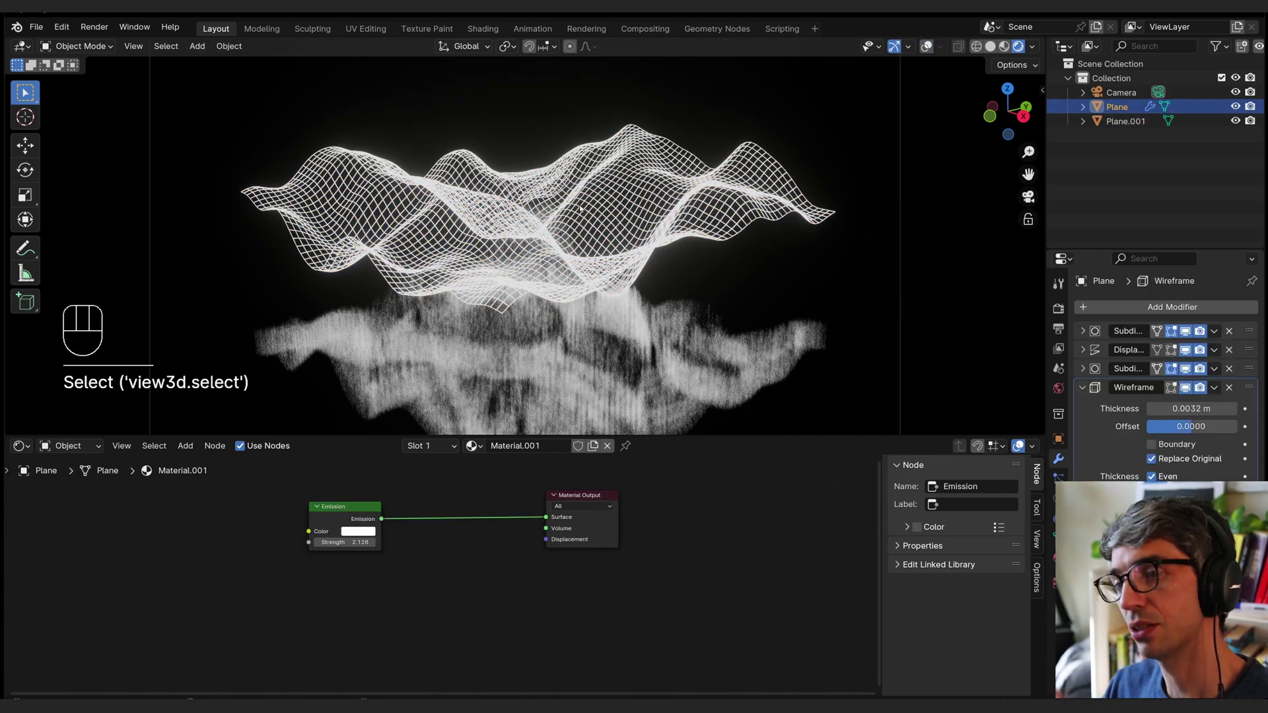
middle_drag(462, 594, 548, 594)
drag(437, 515, 525, 511)
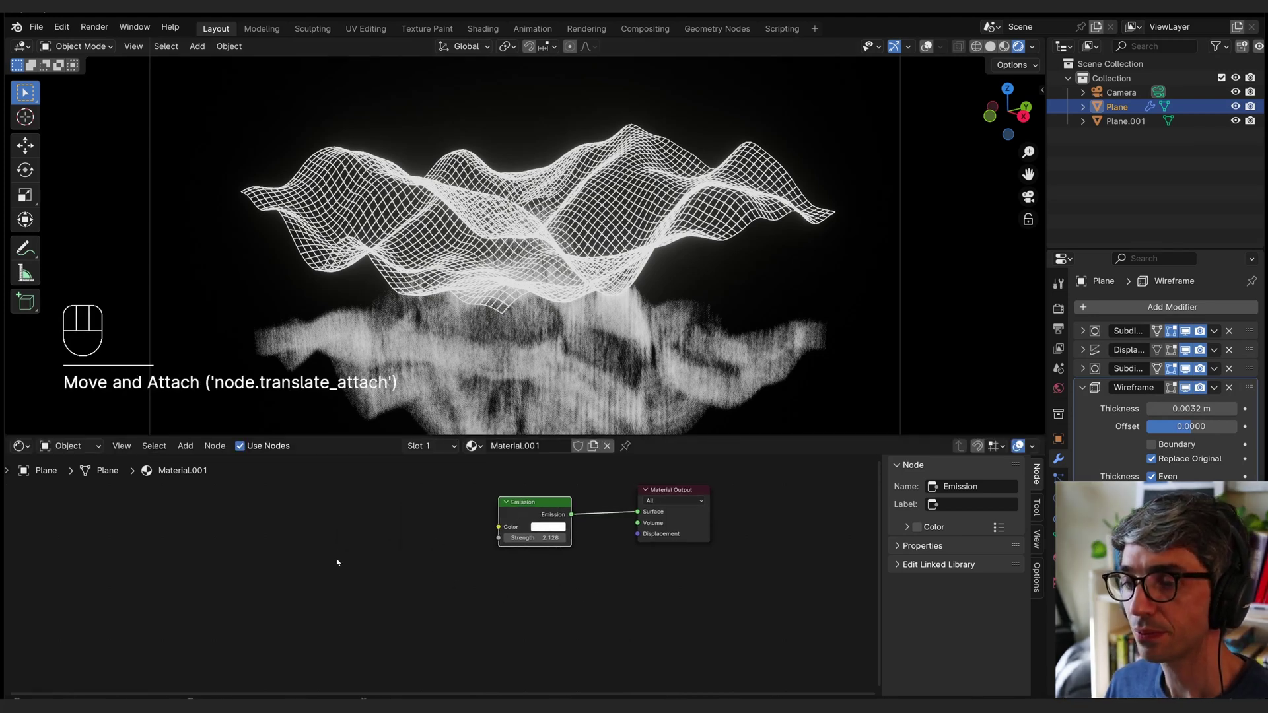
click(268, 570)
middle_drag(299, 525, 372, 524)
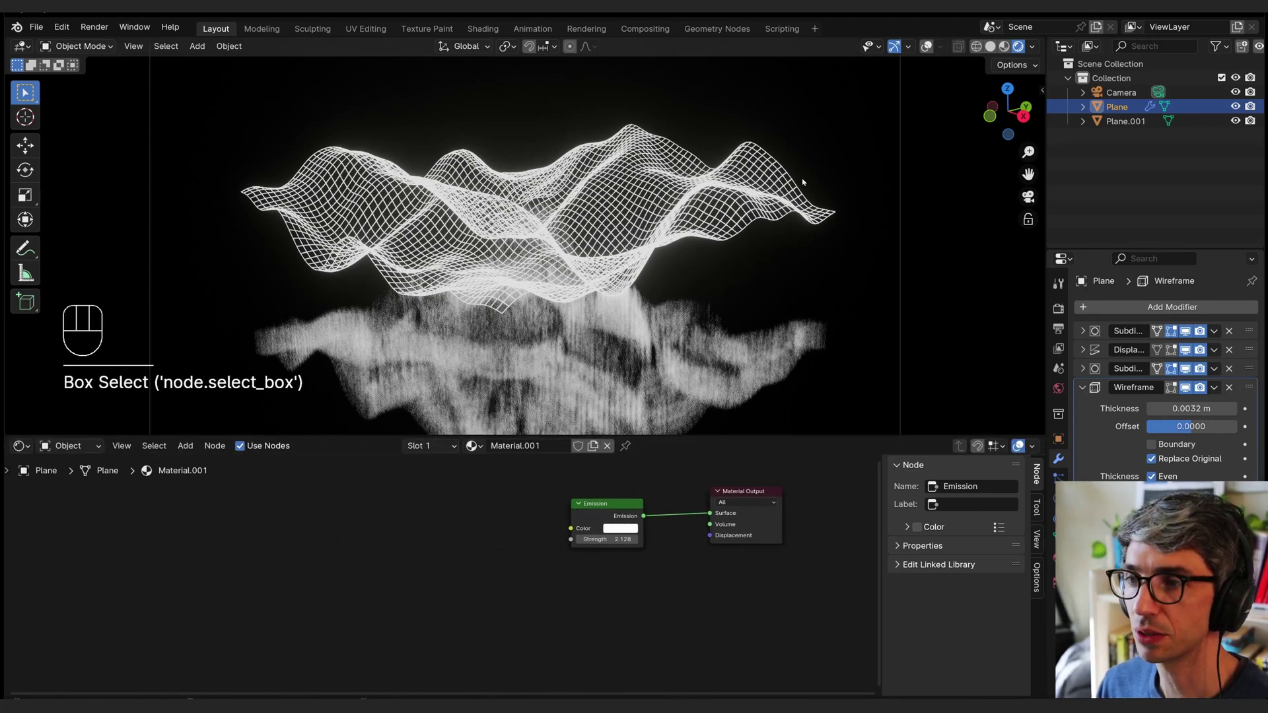
Step: Add a Texture Coordinate node left of Emission and start a link from Generated
key(shift+a)
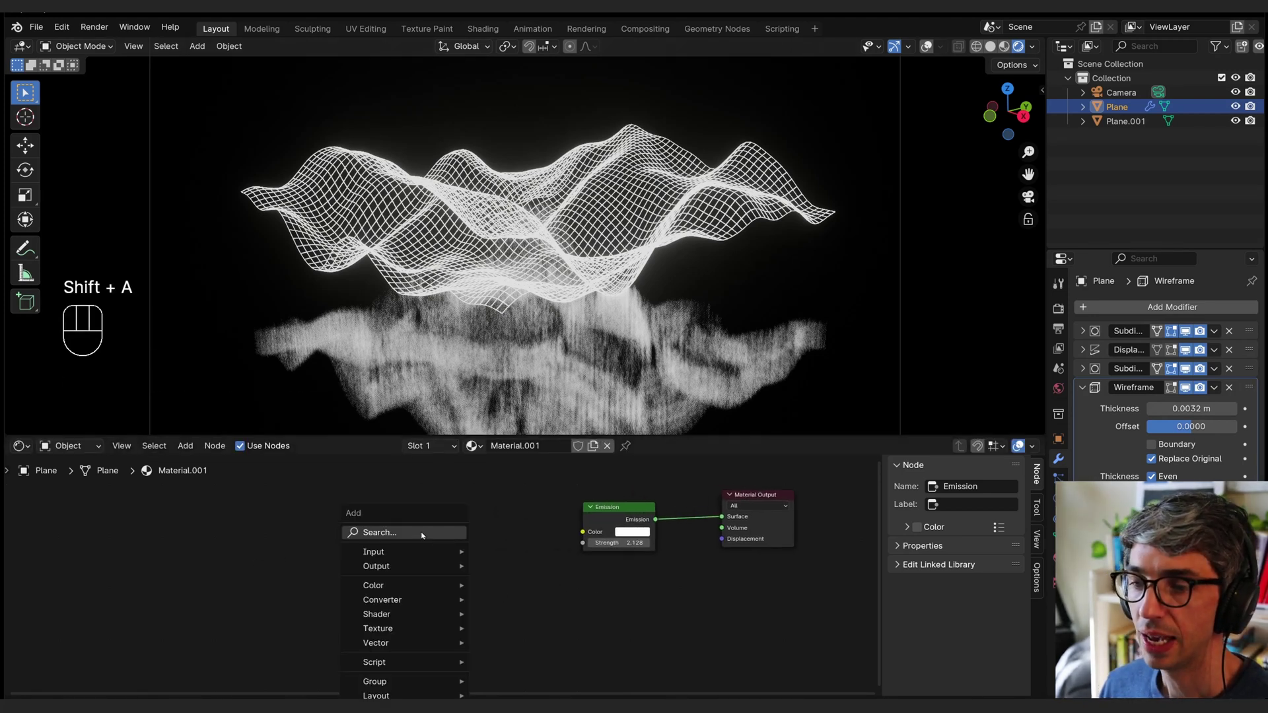
text(textu)
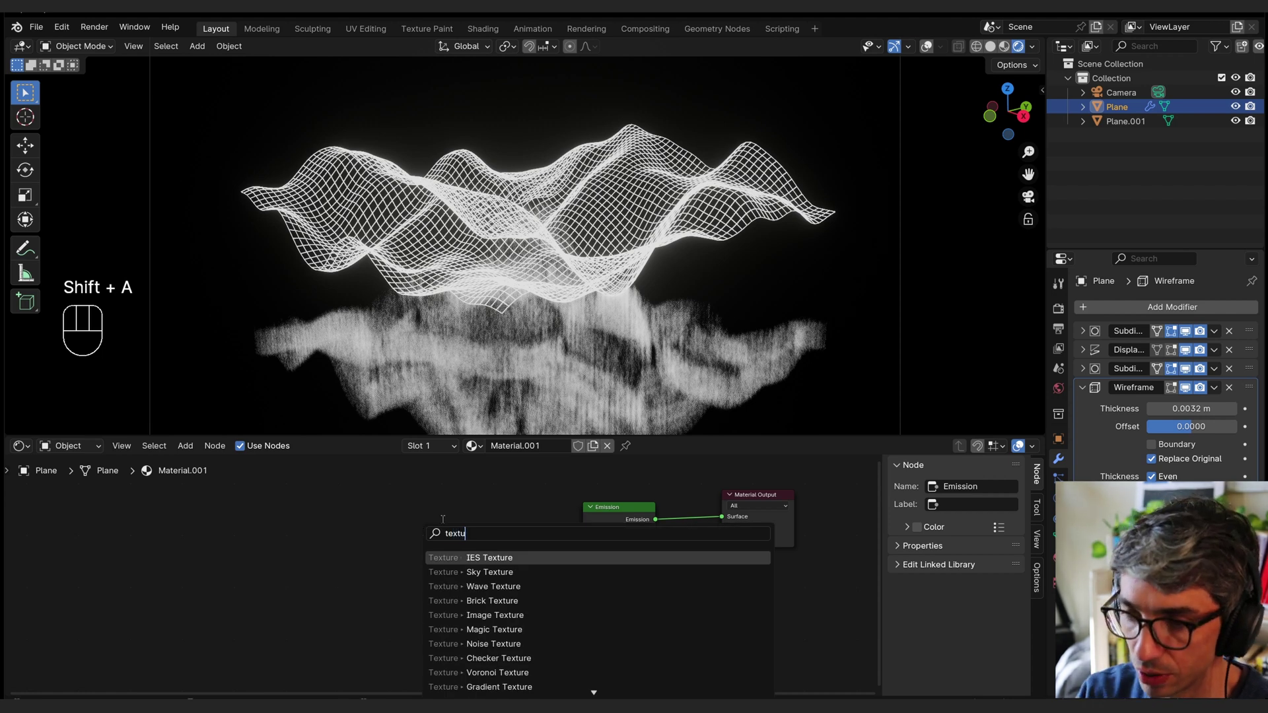
text(r)
key(Return)
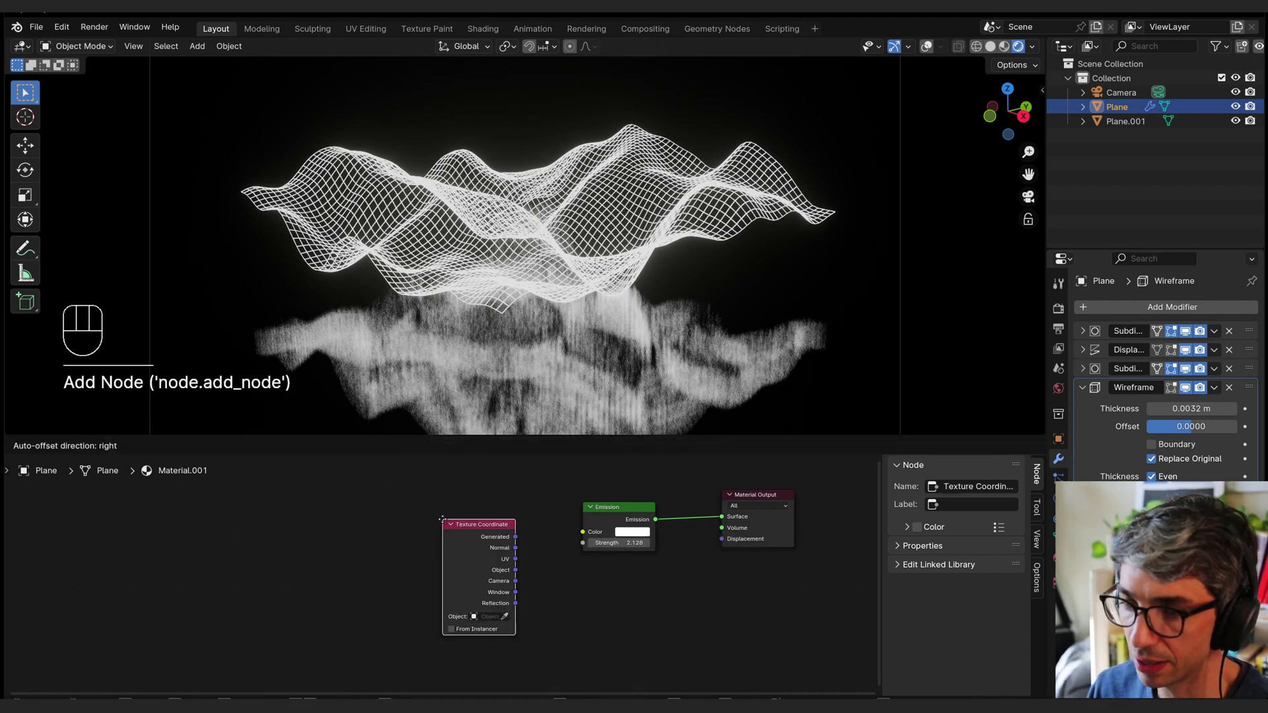
click(478, 571)
drag(463, 525, 405, 520)
click(377, 530)
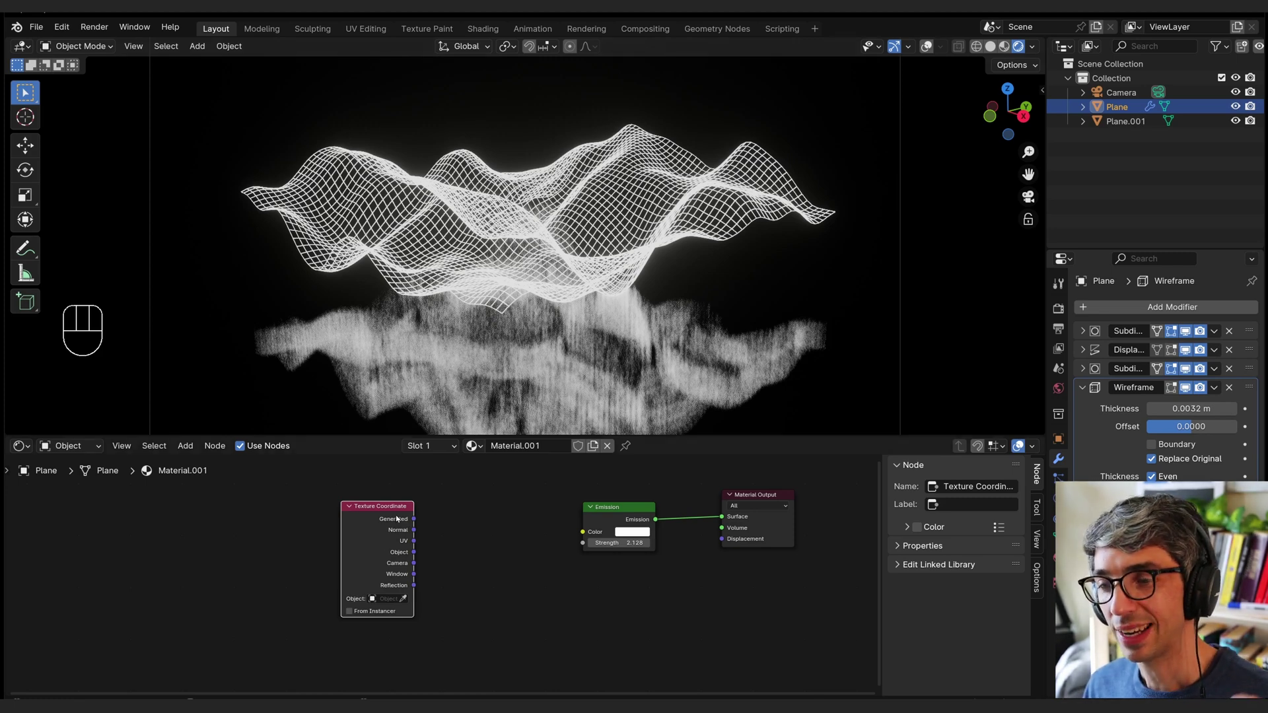
drag(414, 519, 460, 504)
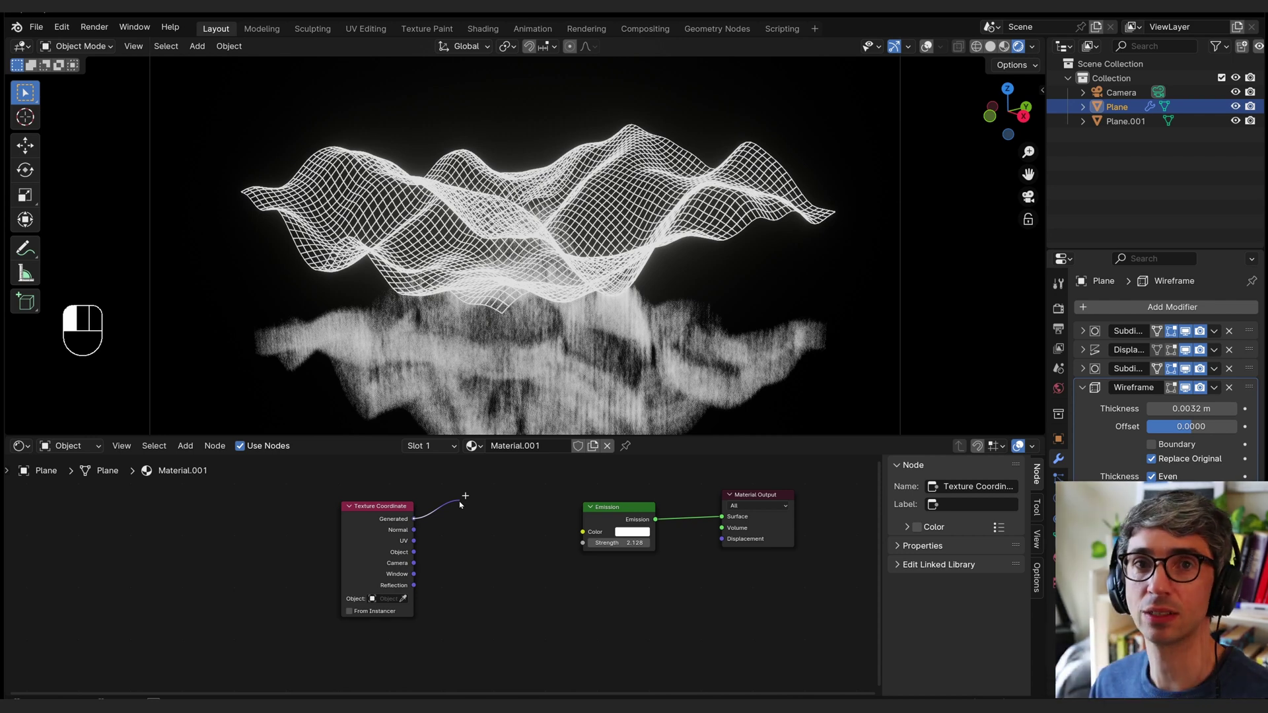
Step: Try each Texture Coordinate output in Emission Color, settling on Generated for a pink-green glow
drag(461, 505, 582, 531)
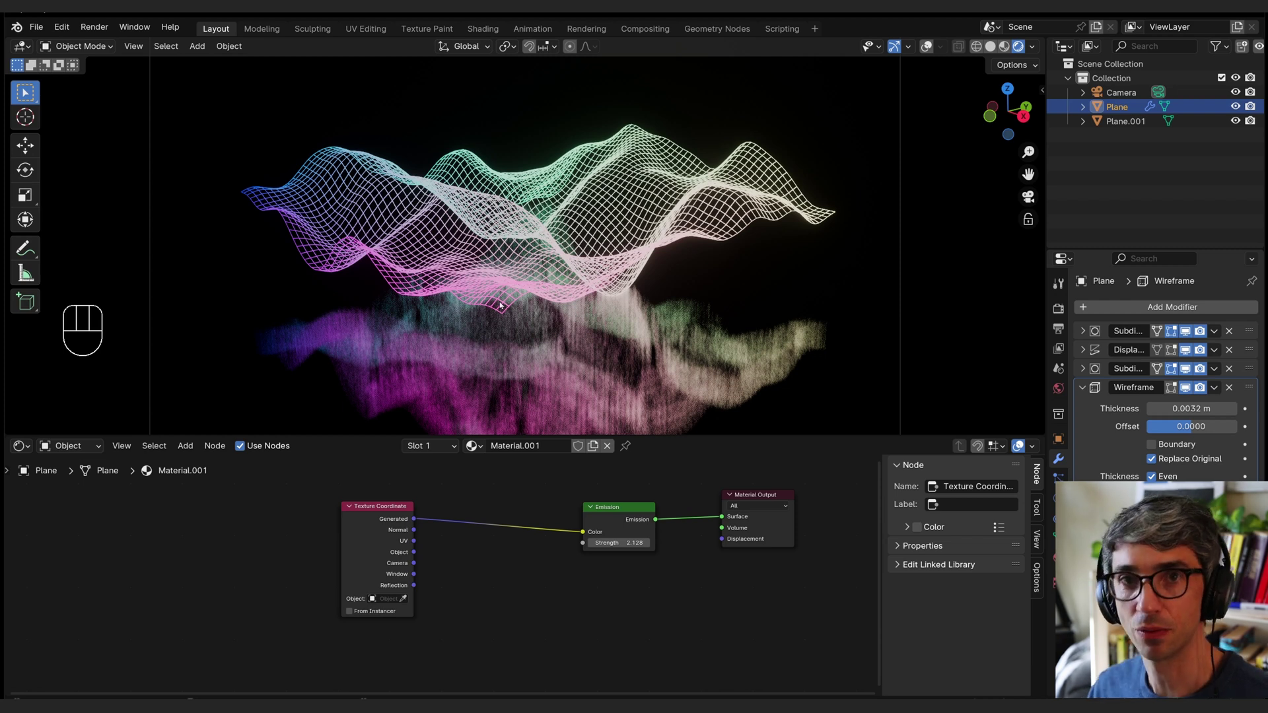
click(414, 538)
drag(414, 530, 582, 531)
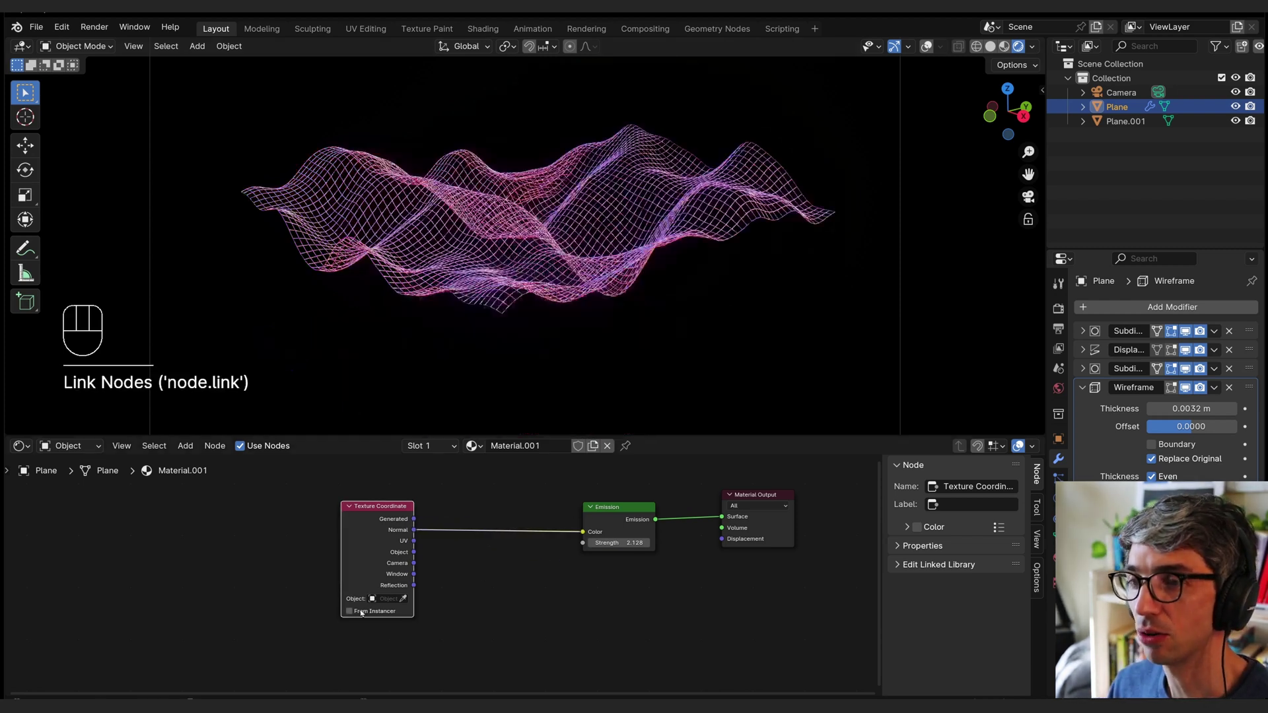
drag(413, 540, 582, 532)
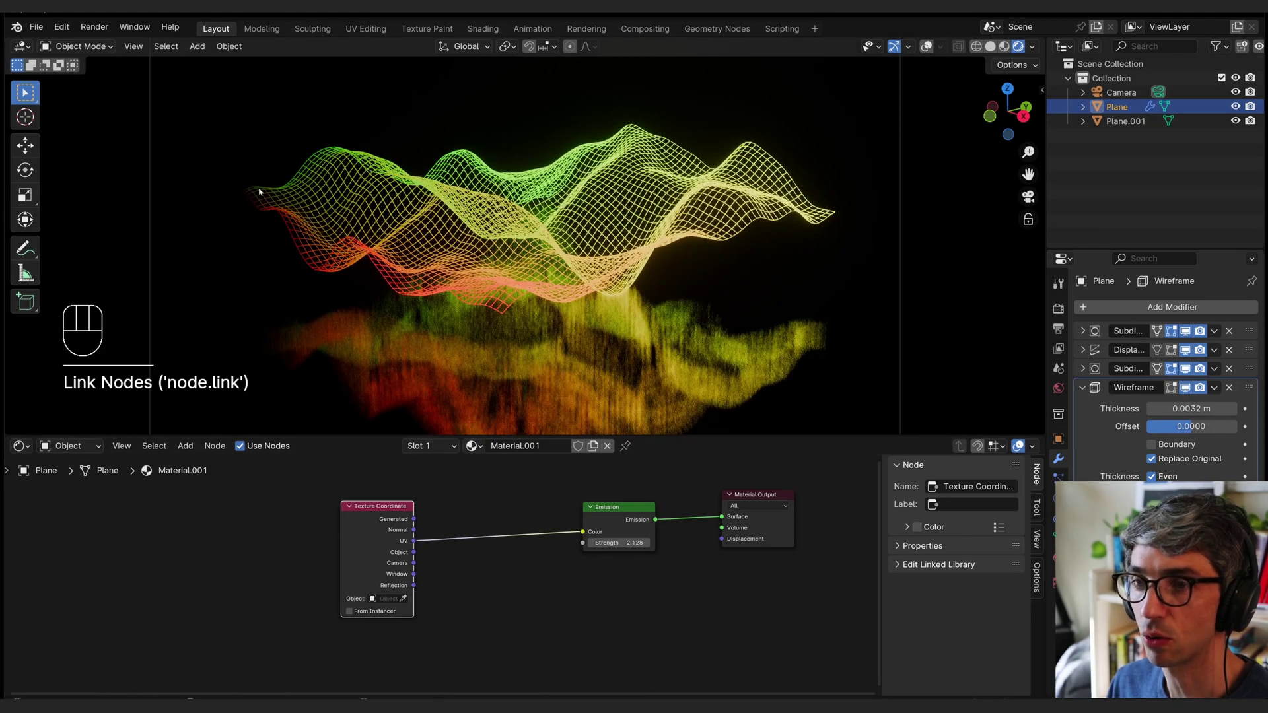
click(413, 551)
drag(414, 551, 582, 531)
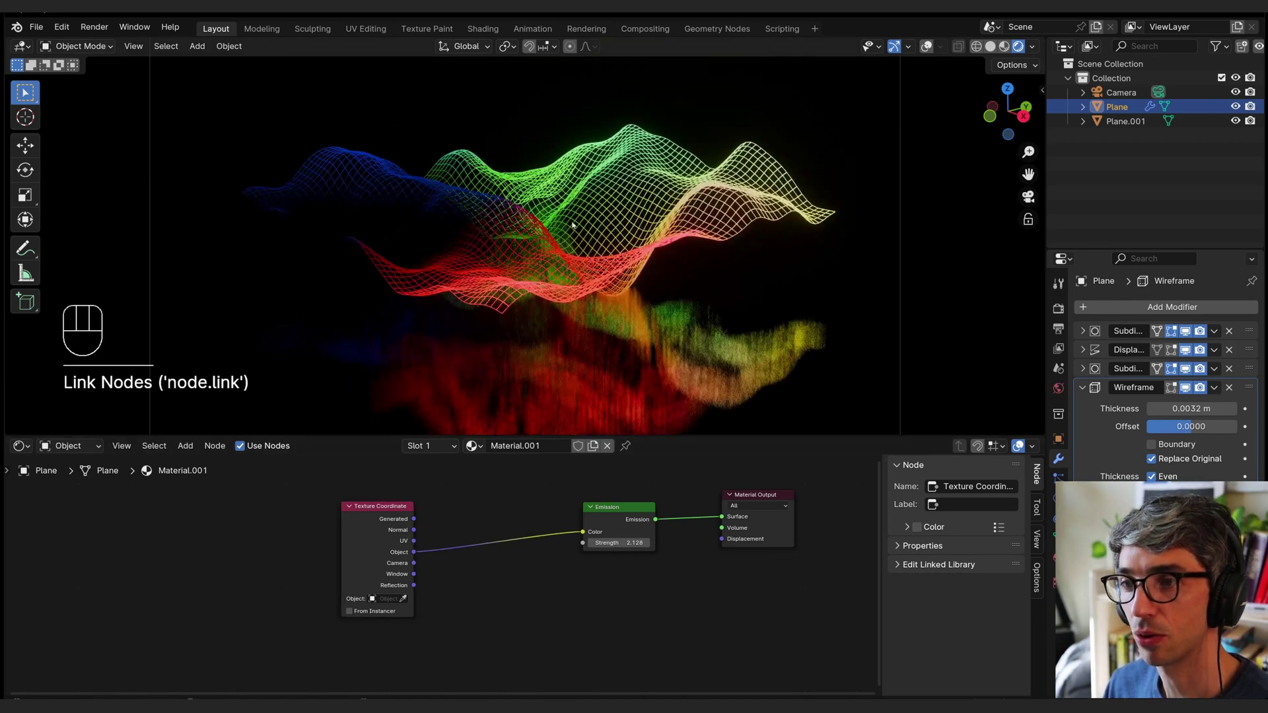
drag(413, 562, 585, 534)
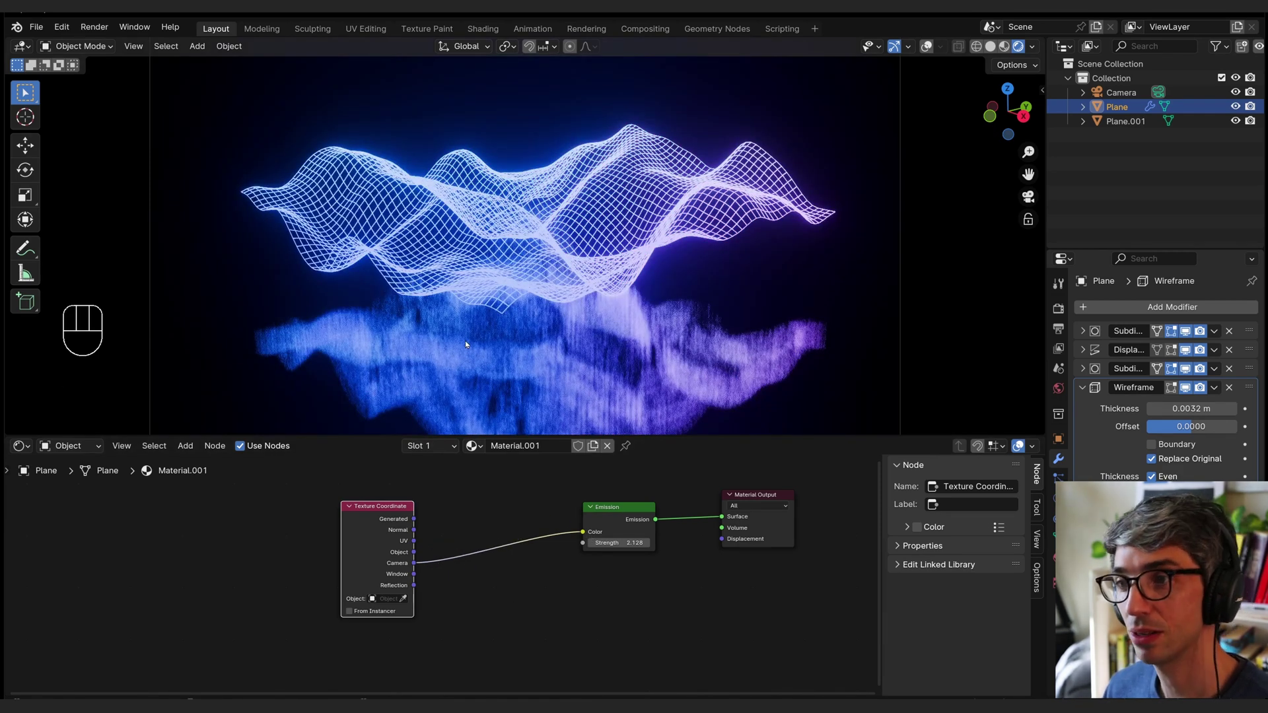
drag(413, 574, 583, 531)
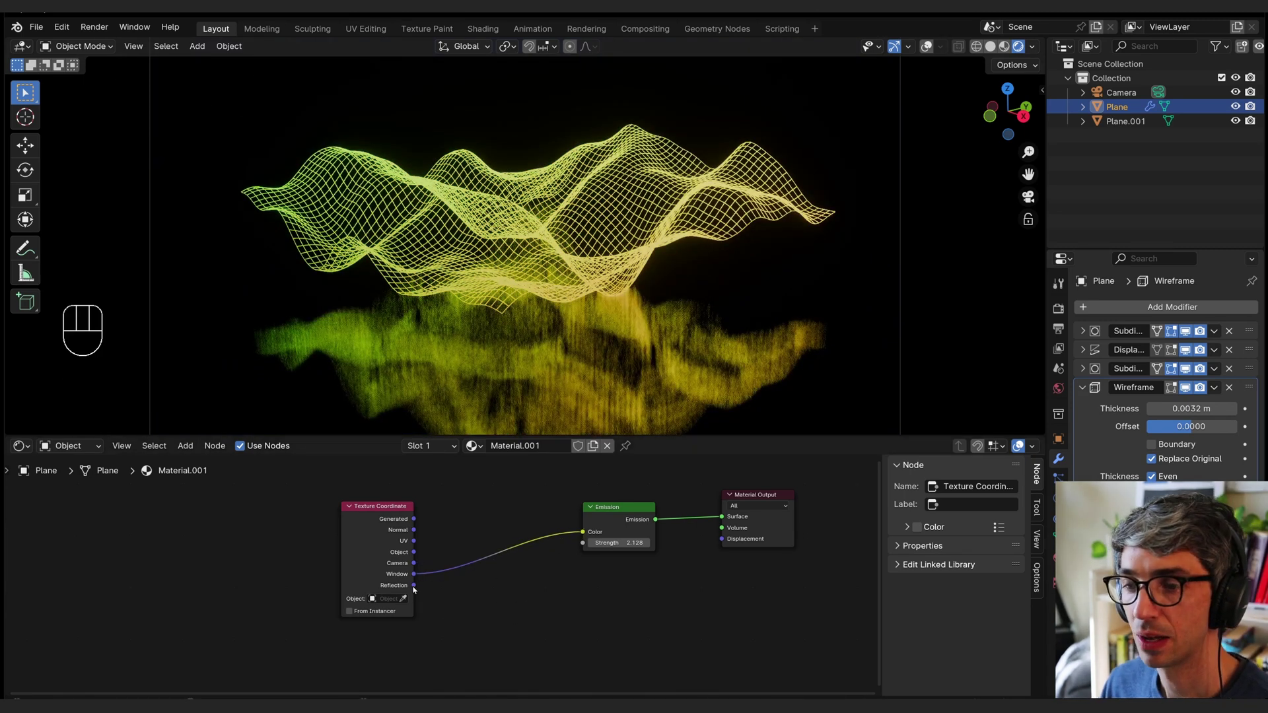
drag(414, 587, 582, 532)
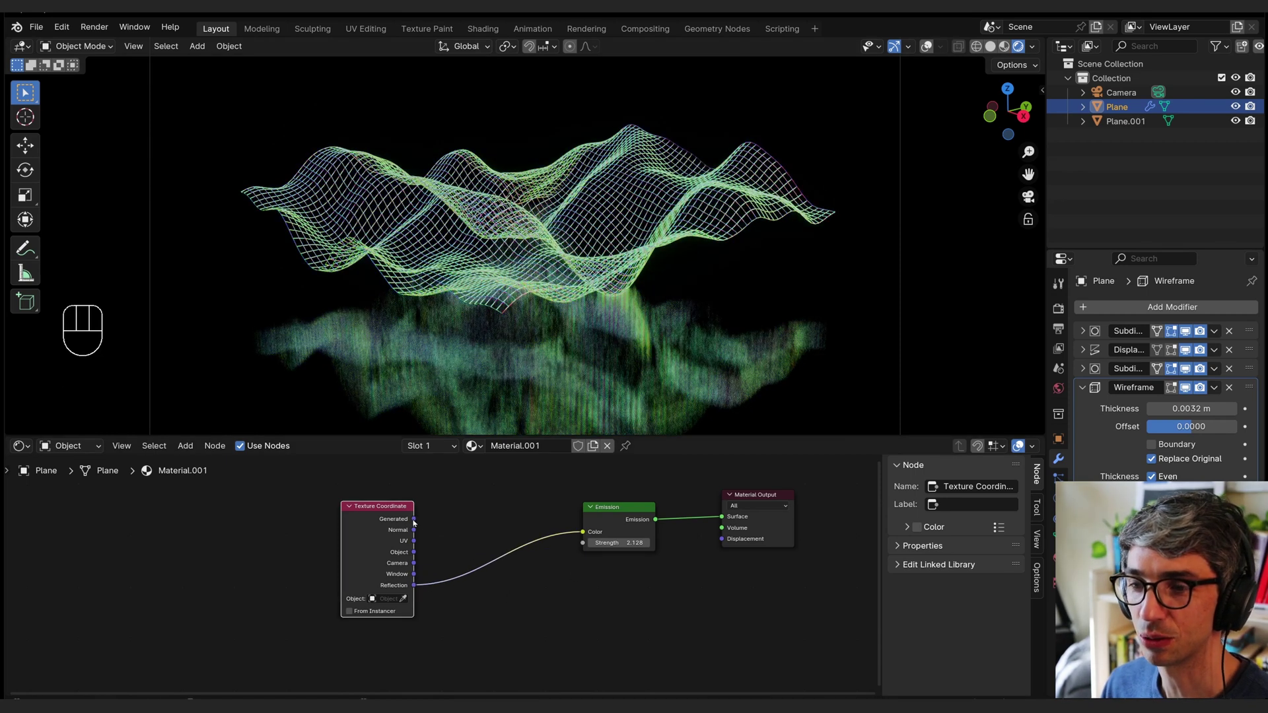
drag(414, 519, 631, 543)
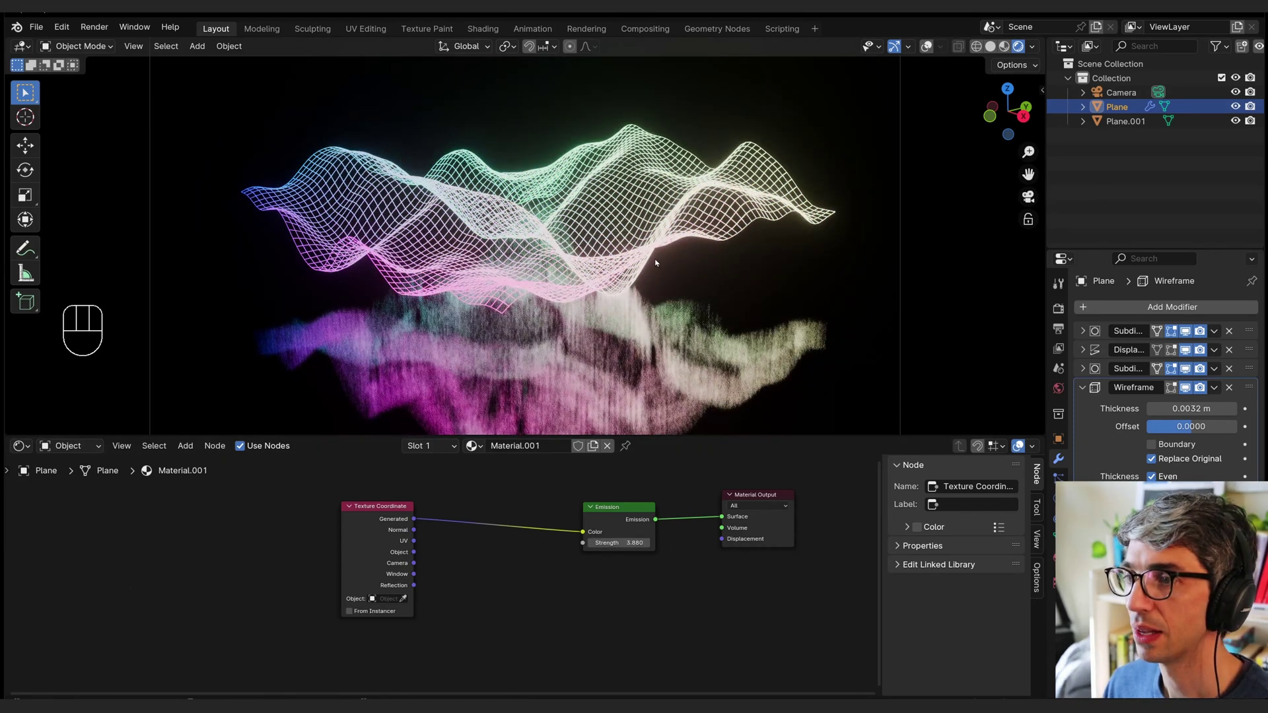
Step: Frame the camera view and lock the camera to view navigation
key(q)
click(611, 272)
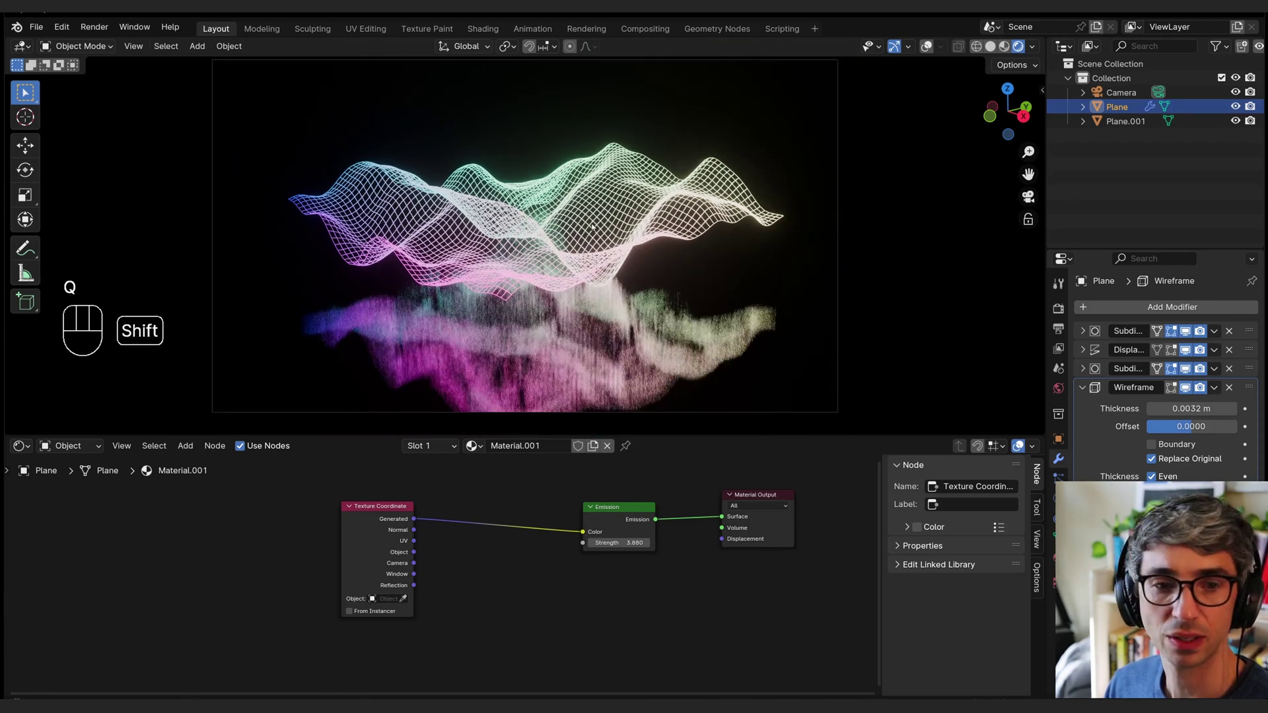
key(q)
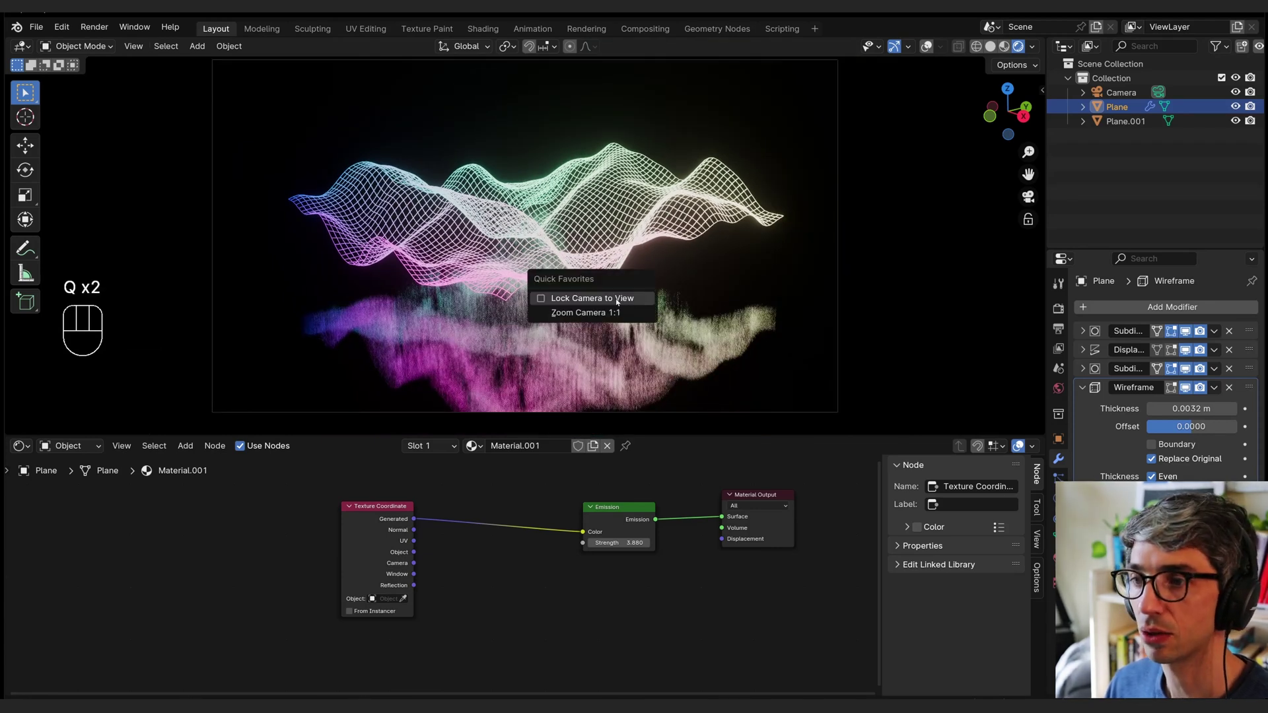
click(618, 301)
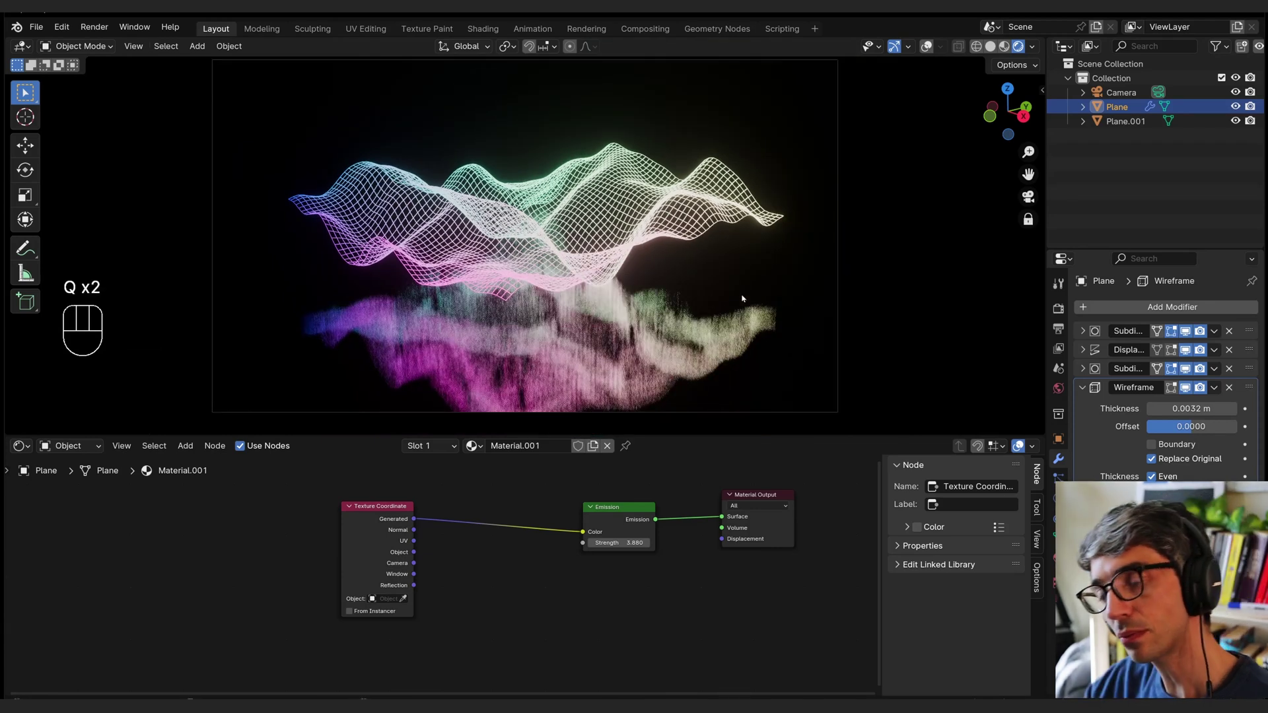
click(742, 299)
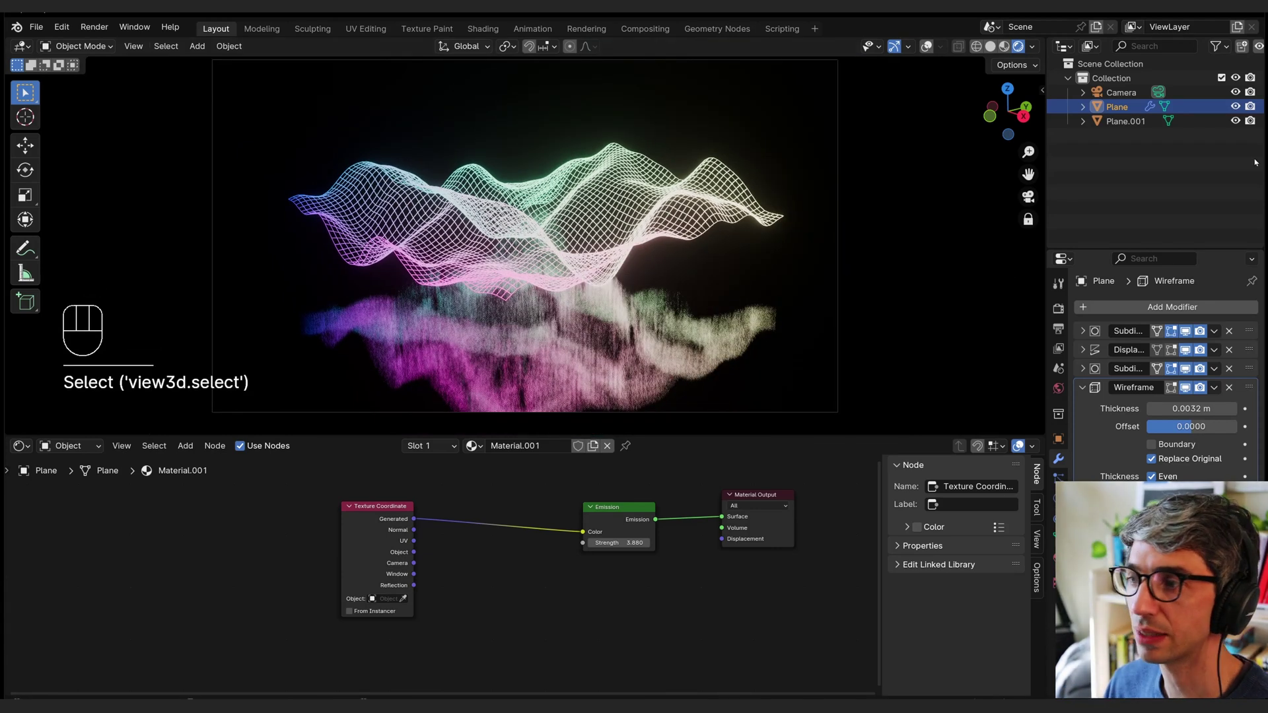
Step: Enable camera Depth of Field with F-Stop 0.7 and focus distance 5.8 m
click(1123, 92)
click(1158, 92)
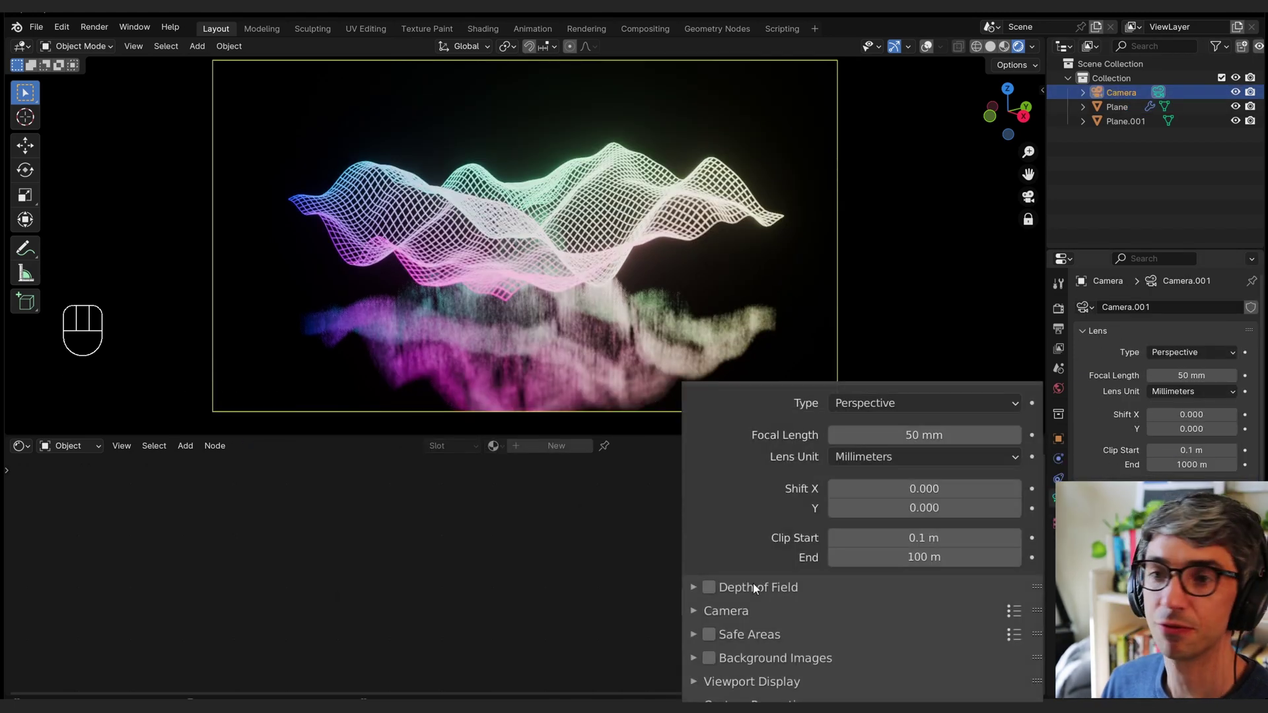
click(709, 581)
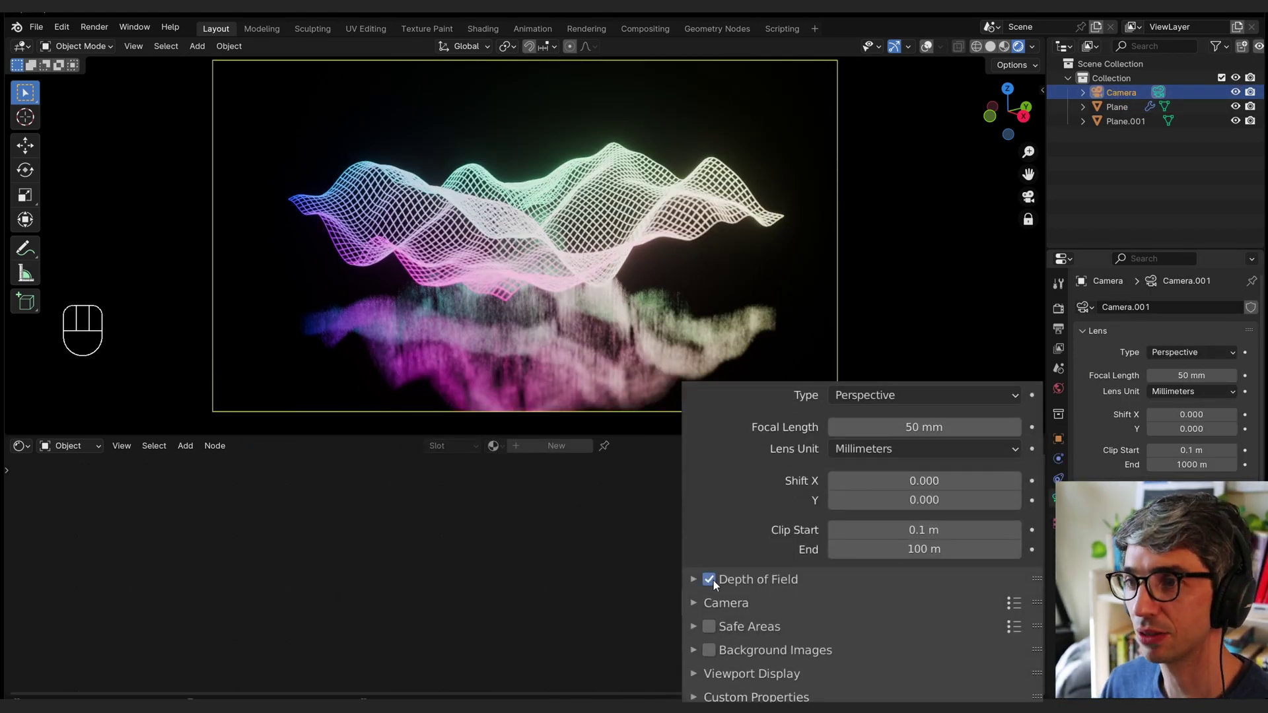
click(738, 585)
scroll(736, 582, down, 5)
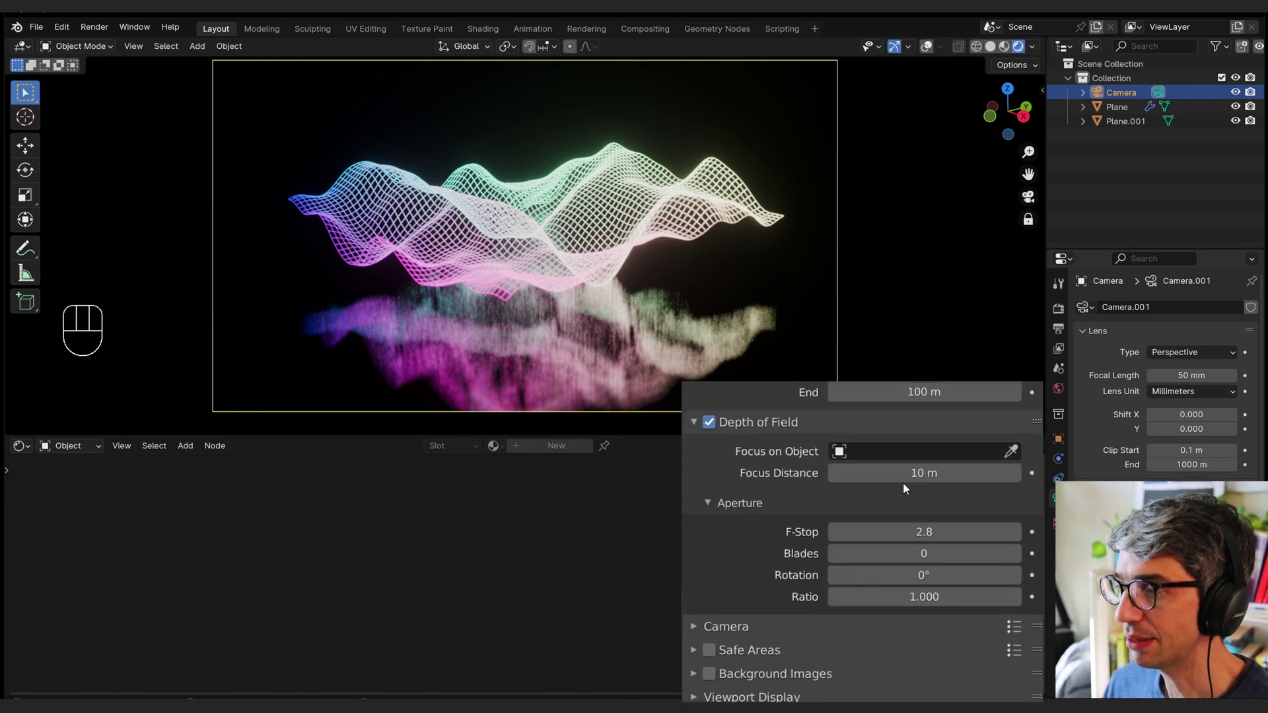
drag(923, 532, 858, 532)
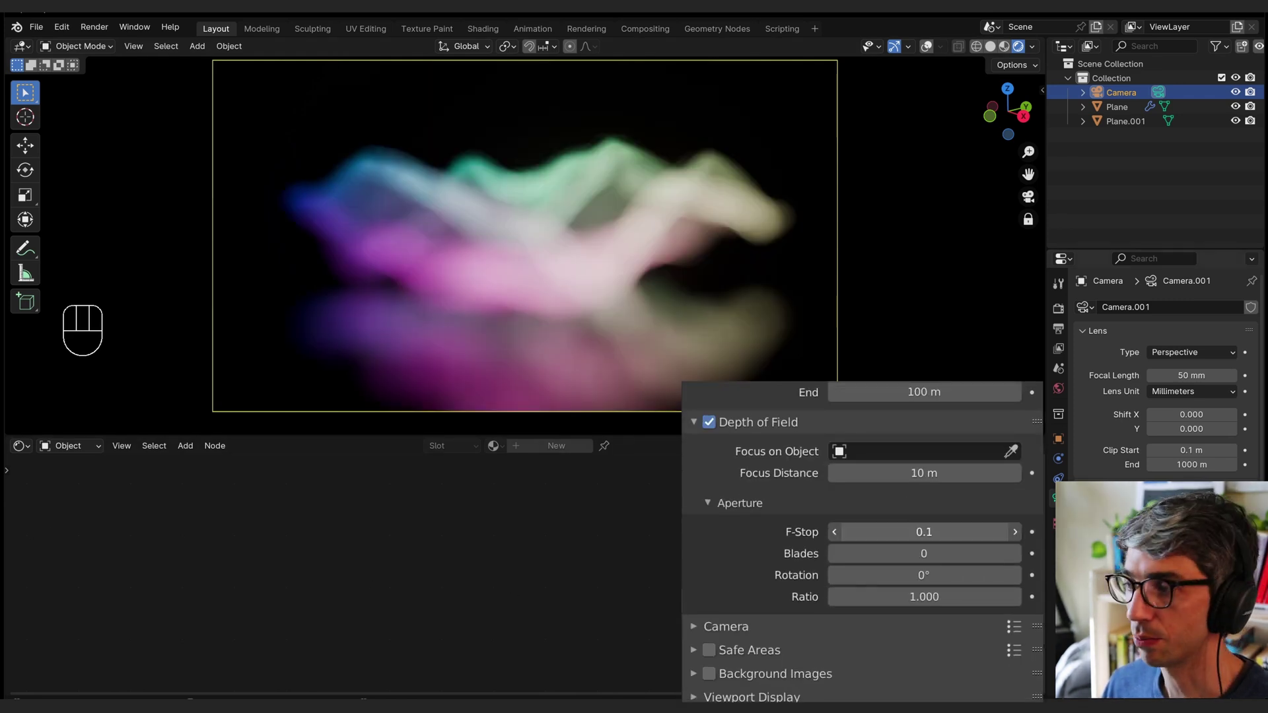
drag(924, 473, 895, 473)
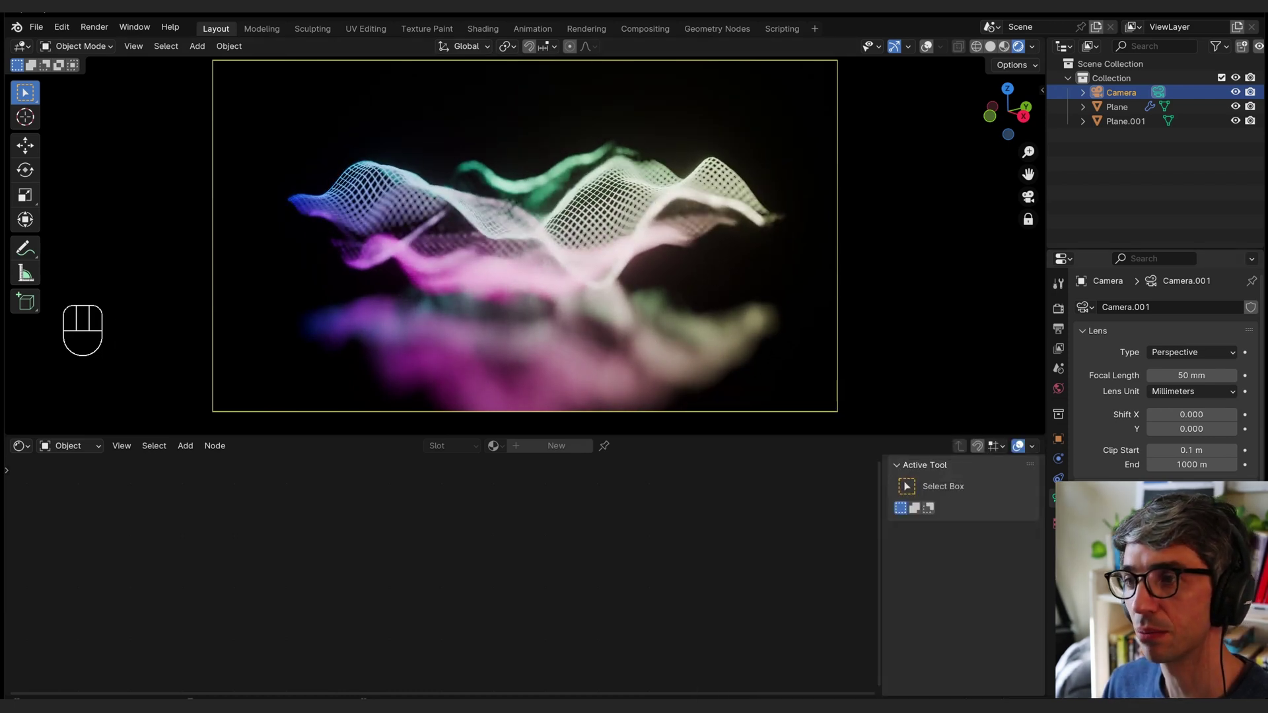
shift+drag(721, 192, 721, 192)
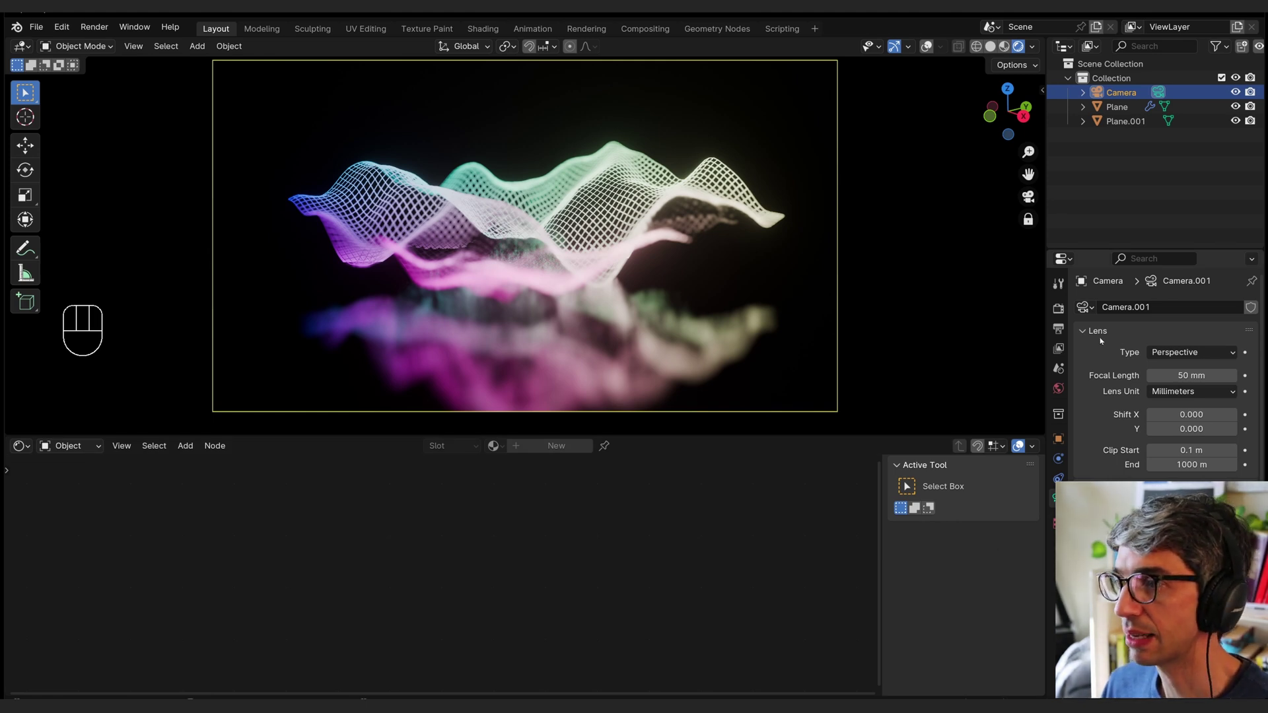
Step: Review render Depth of Field settings, then set the Plane's Displace strength to 0.871
click(1058, 309)
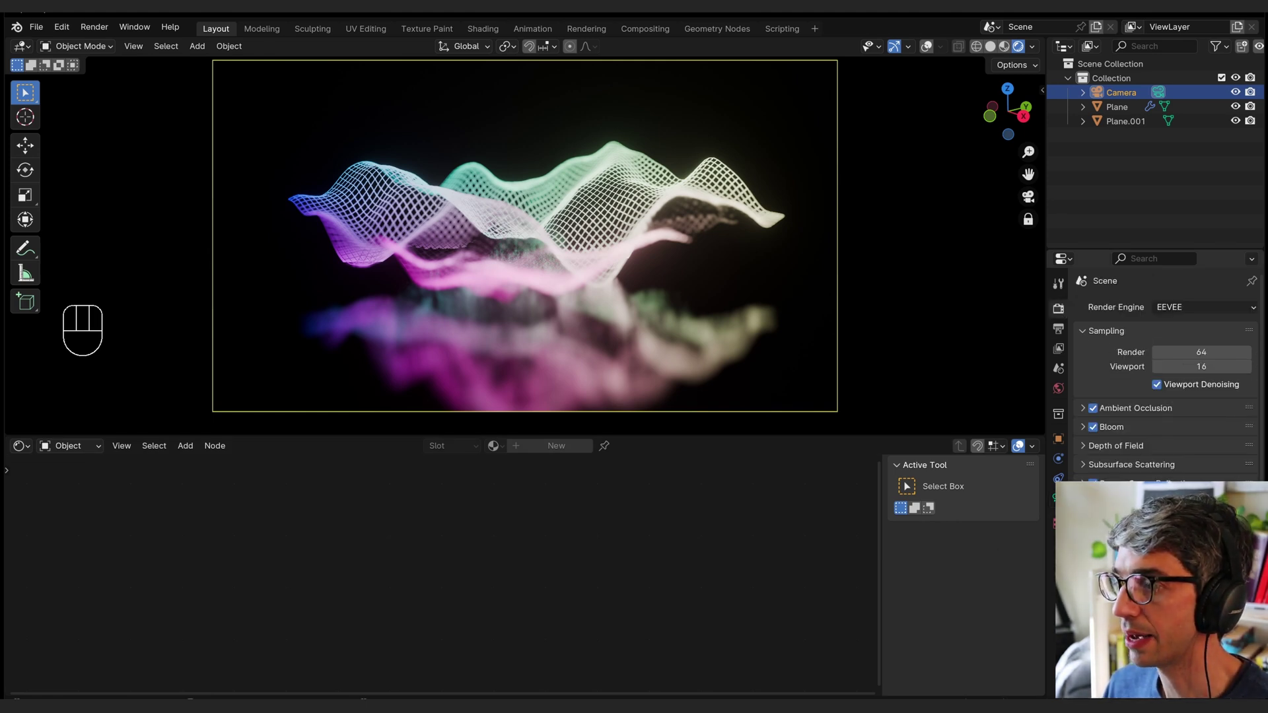
click(1110, 446)
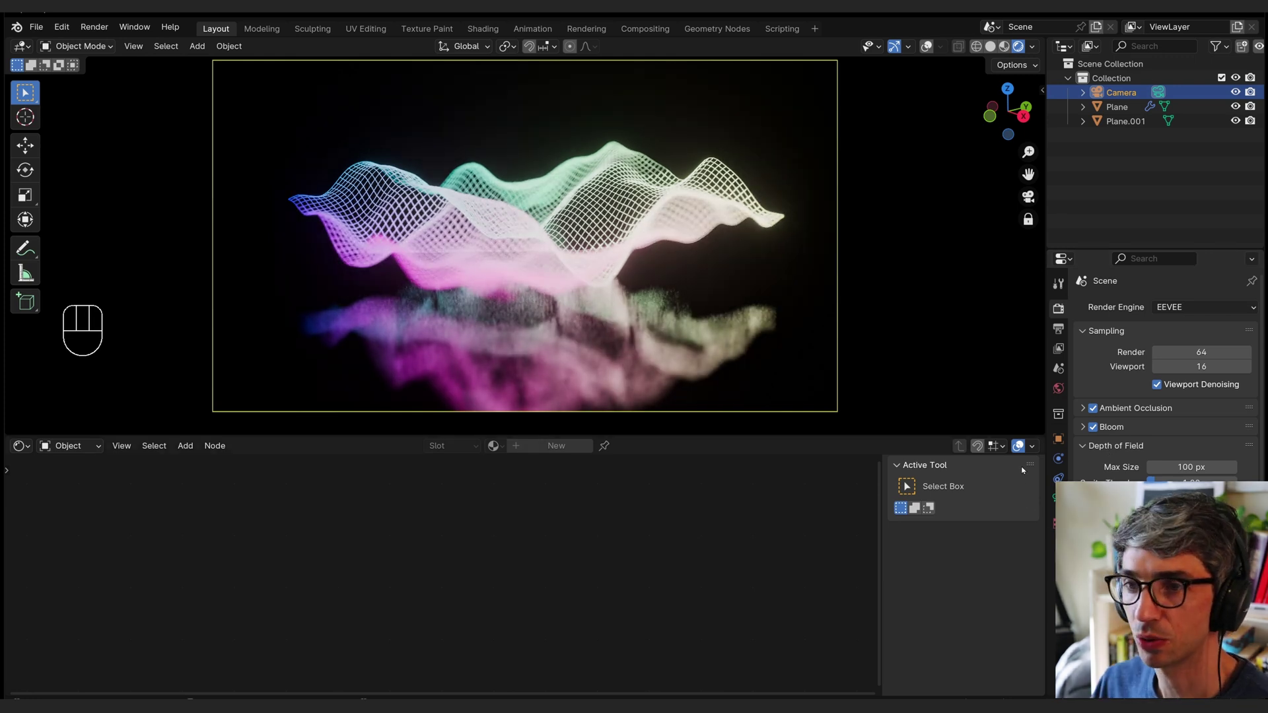
click(441, 245)
mouse_move(1192, 439)
mouse_down()
mouse_move(1203, 438)
mouse_move(1191, 439)
mouse_up()
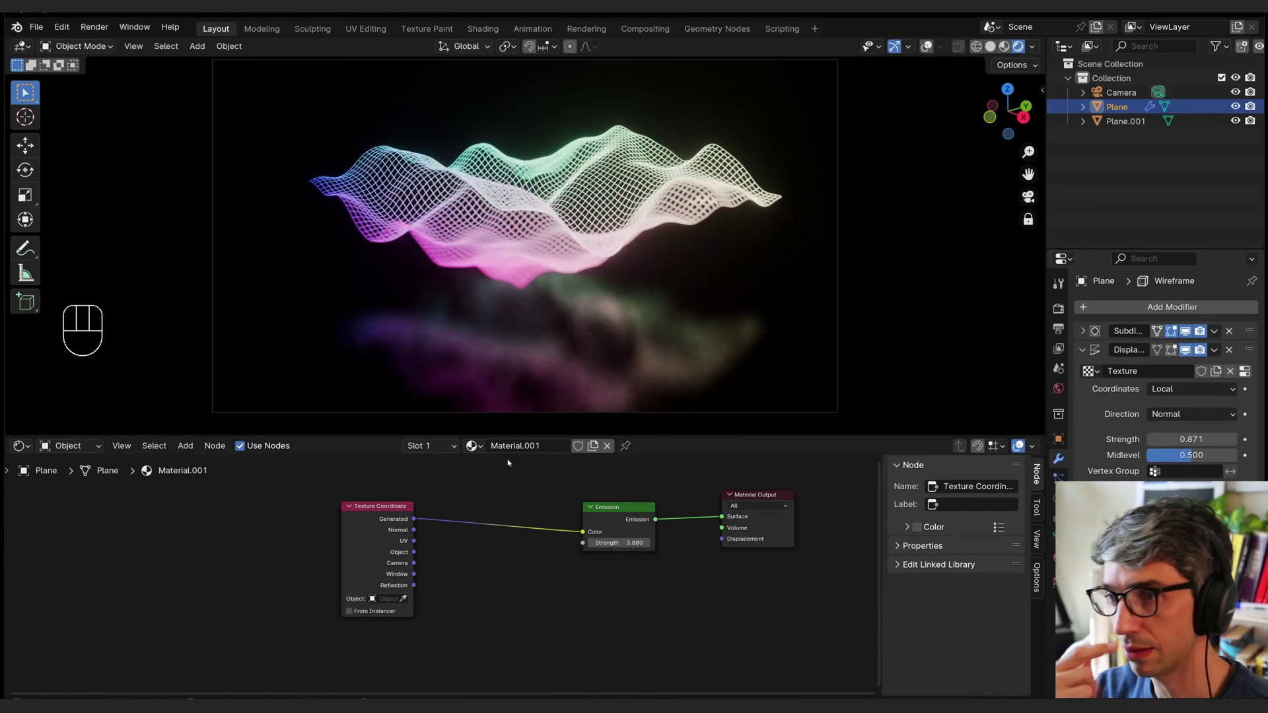
Step: Drive the Plane's Z rotation with #frame*.01 and preview the spin in playback
click(1057, 439)
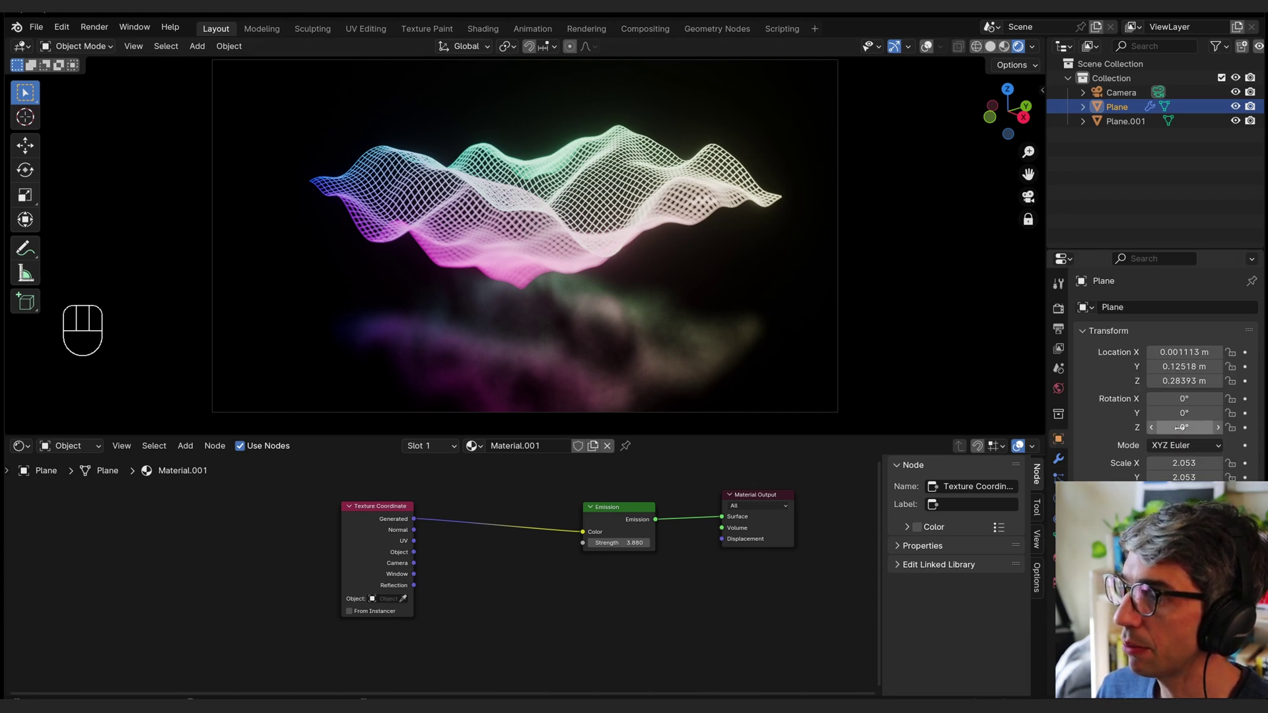
click(1186, 427)
key(shift)
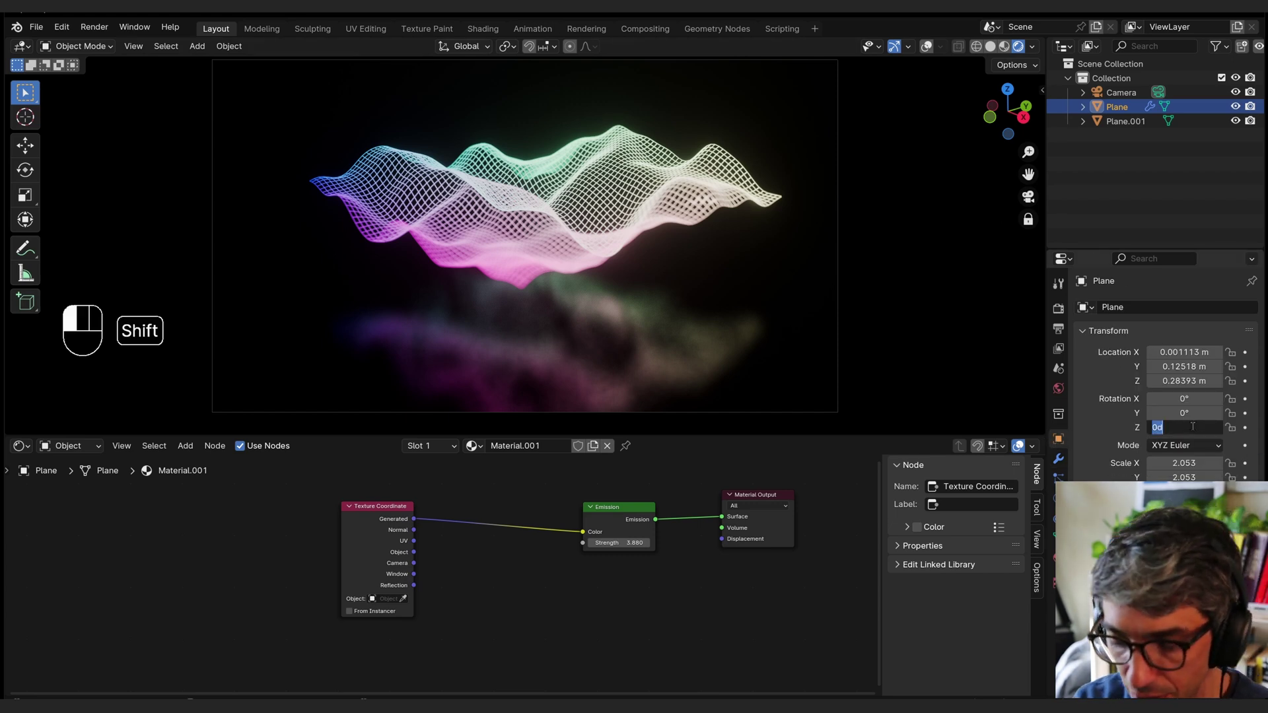
text(#fr)
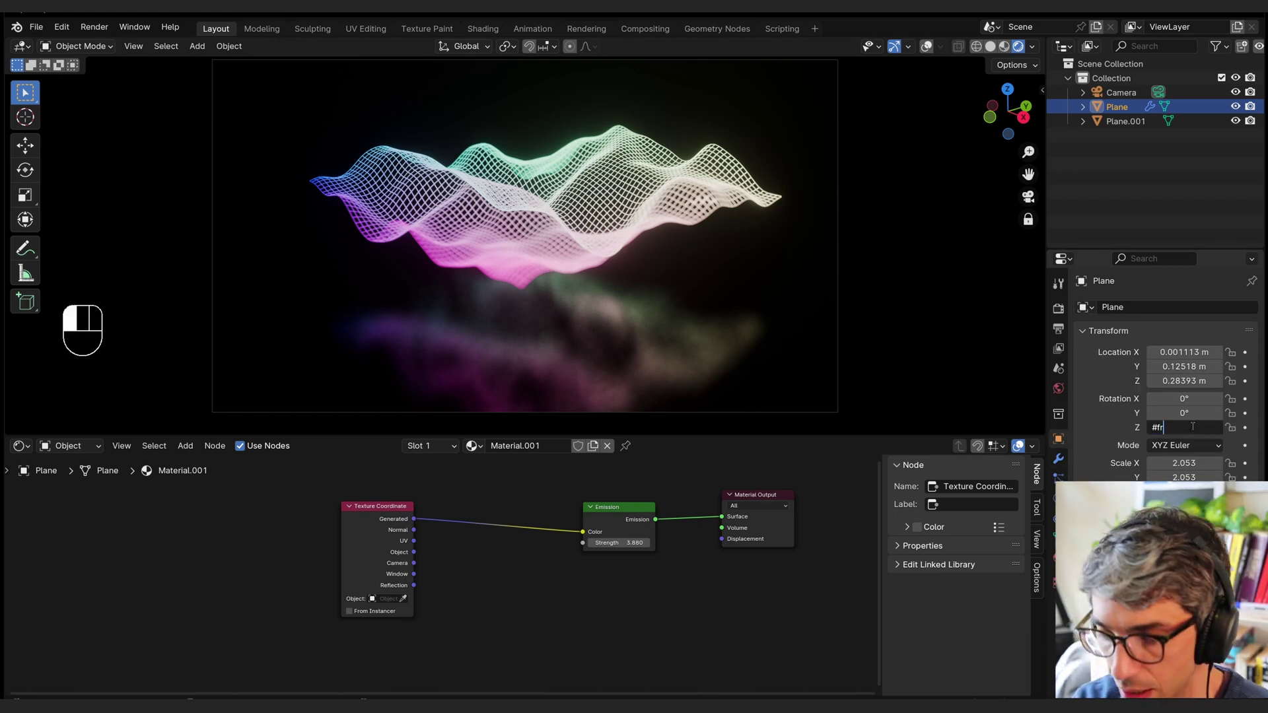
text(ame*)
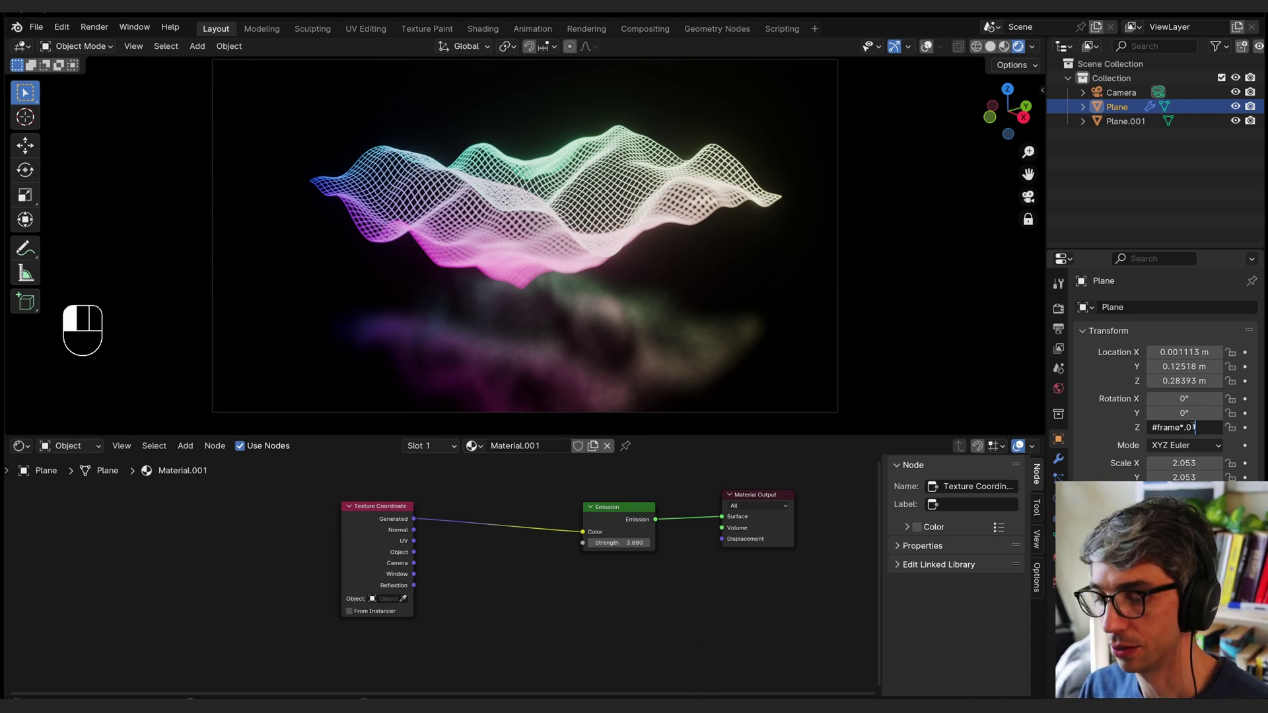
key(Return)
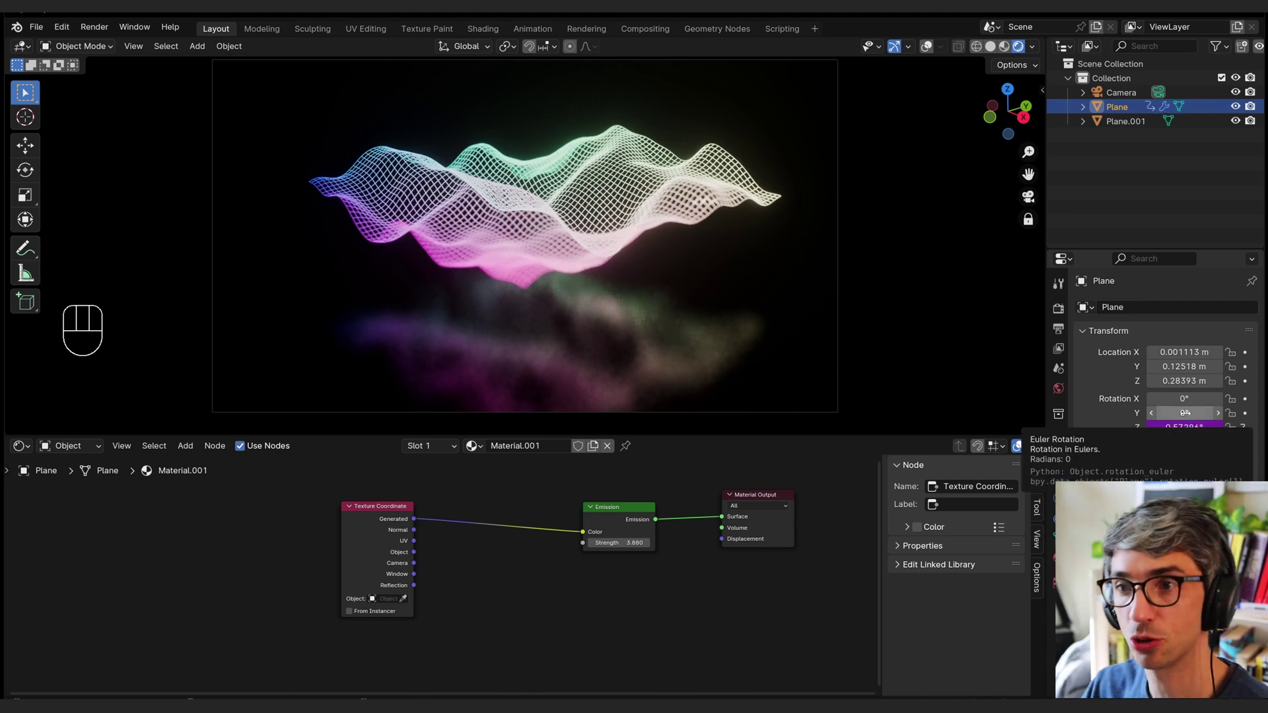
key(space)
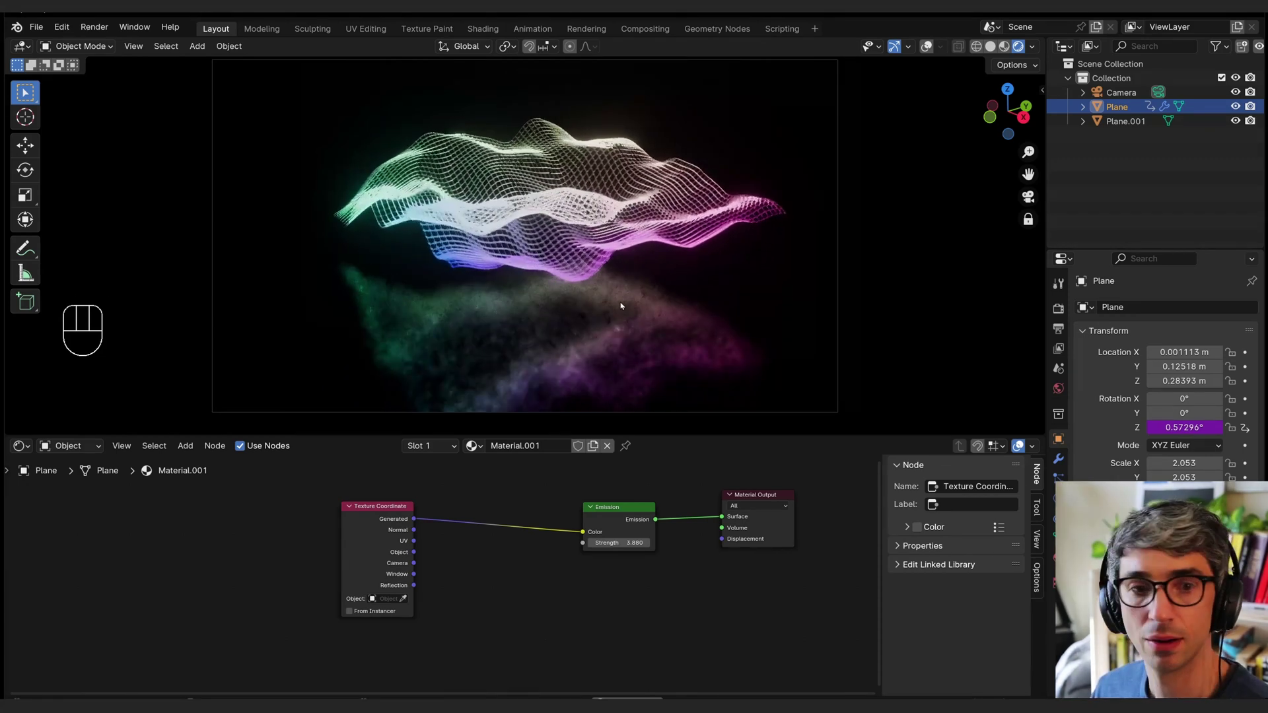
key(space)
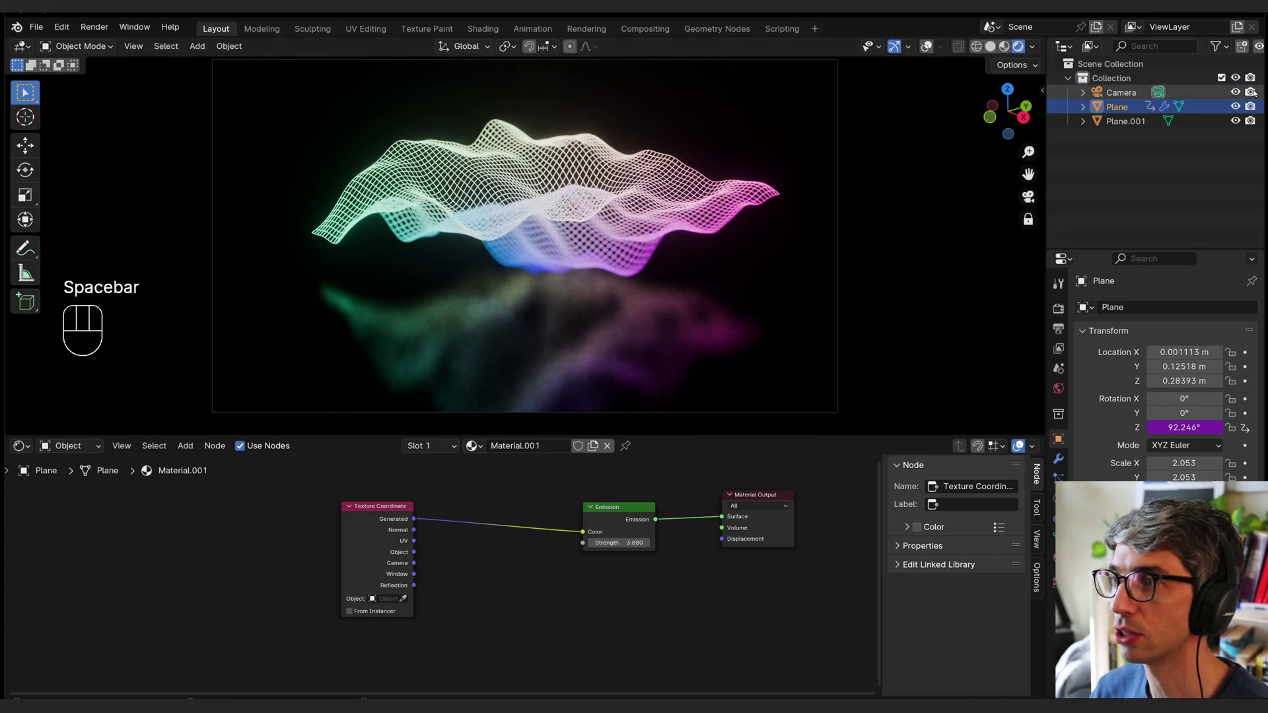
Step: Set the Displace modifier's texture coordinates to Object
click(1058, 458)
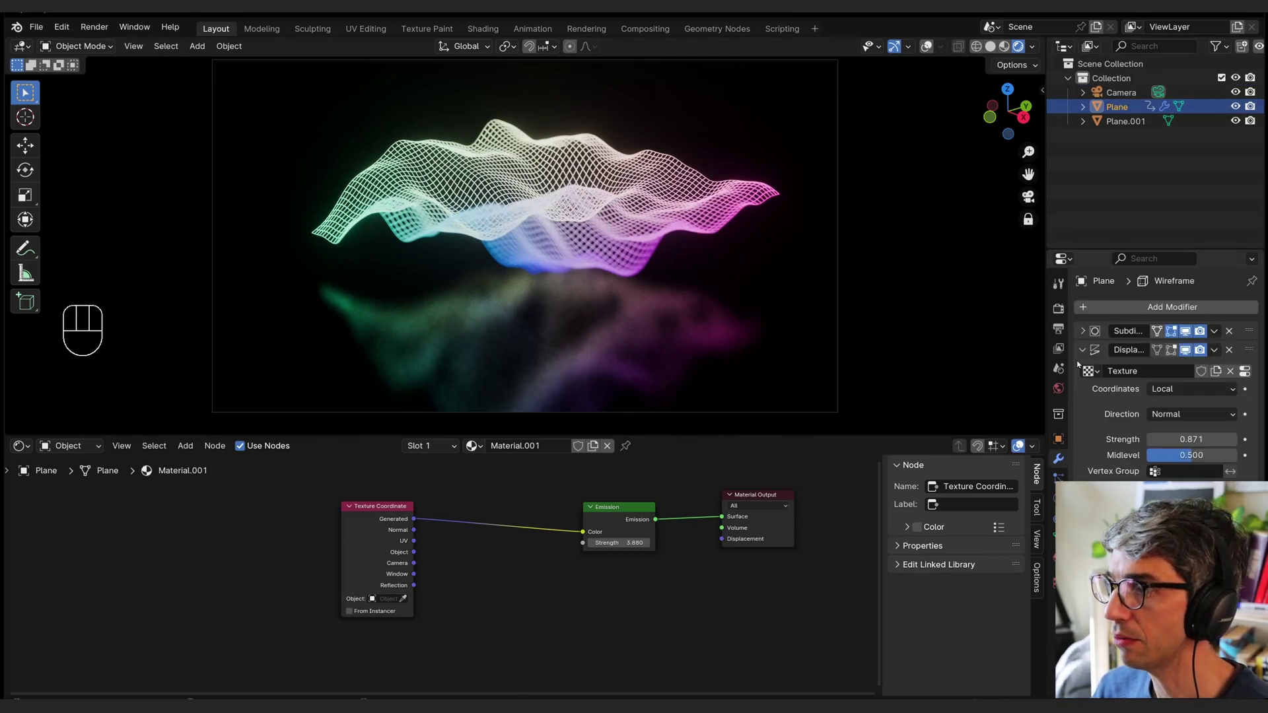
click(1164, 391)
click(1162, 437)
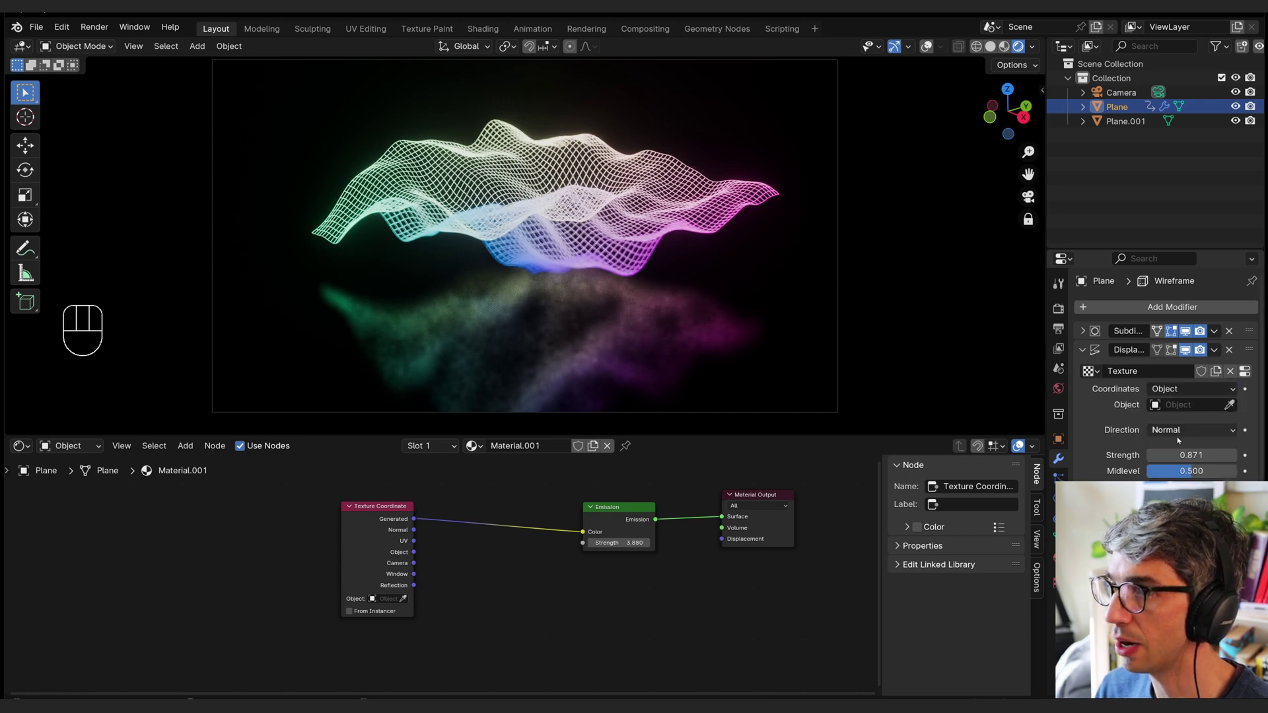
Step: Add a Plain Axes Empty at the origin and show viewport overlays again
click(1146, 192)
key(shift+a)
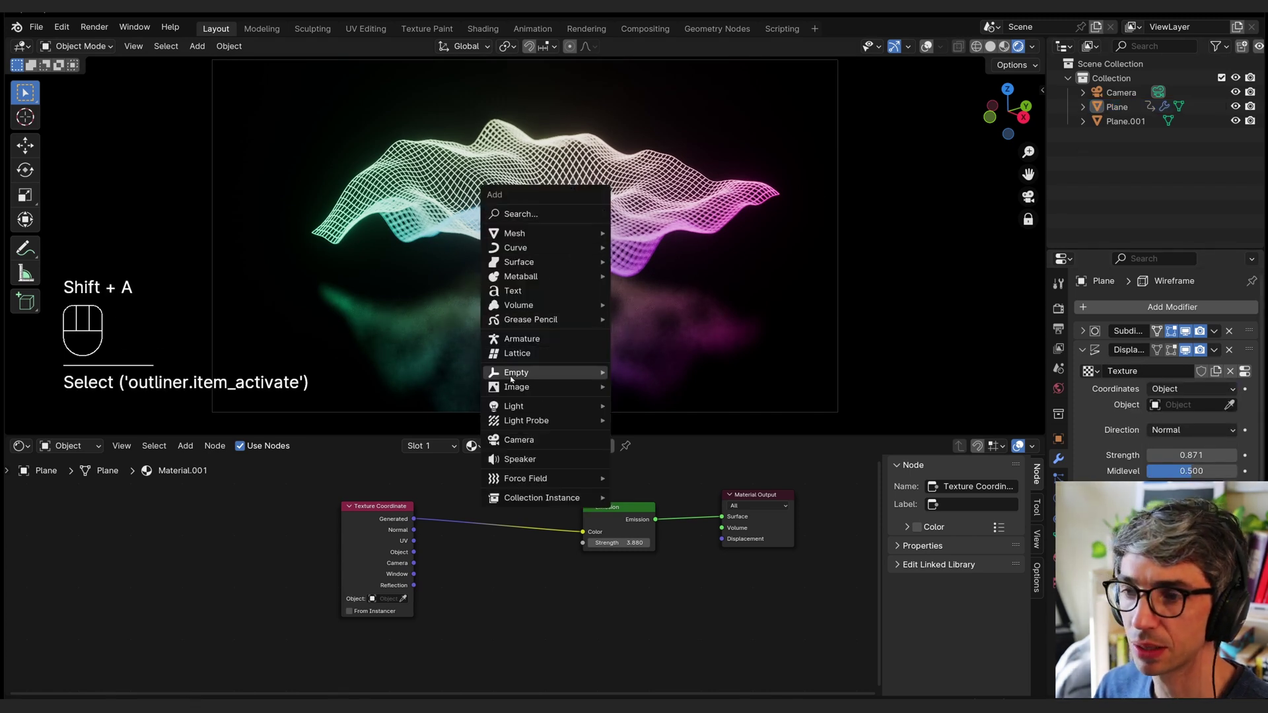
mouse_move(512, 379)
click(644, 371)
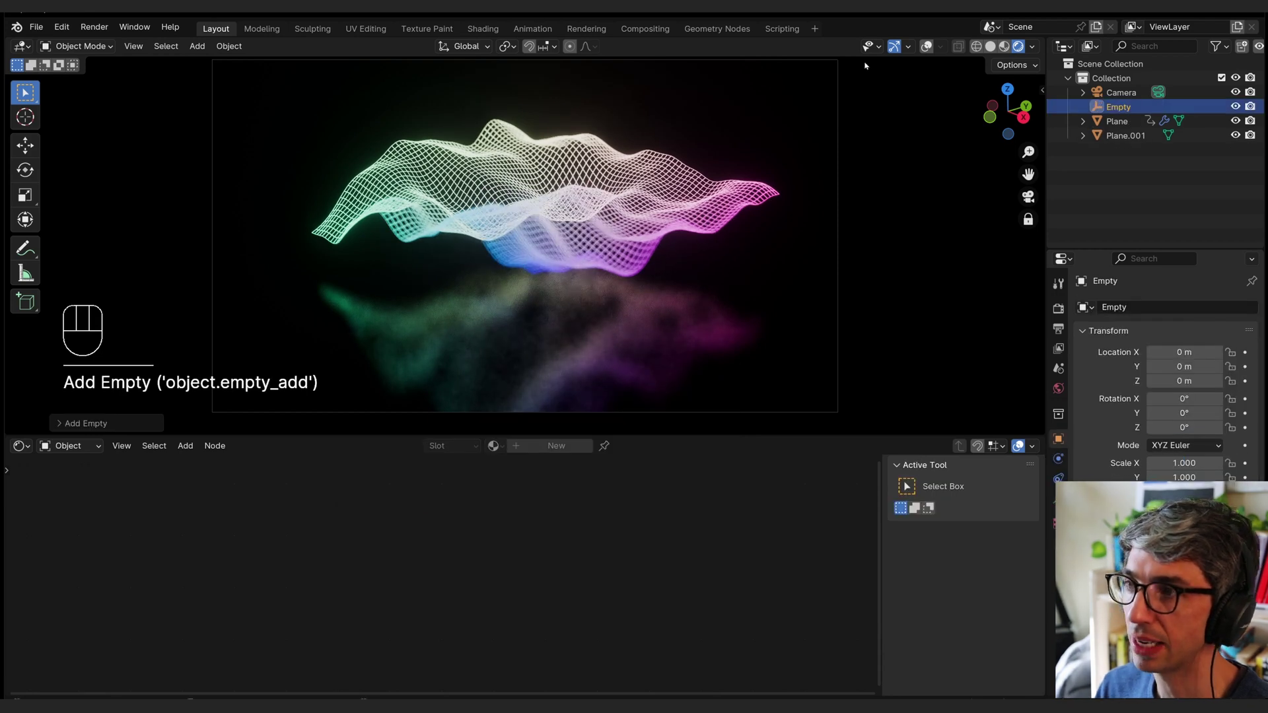
click(925, 46)
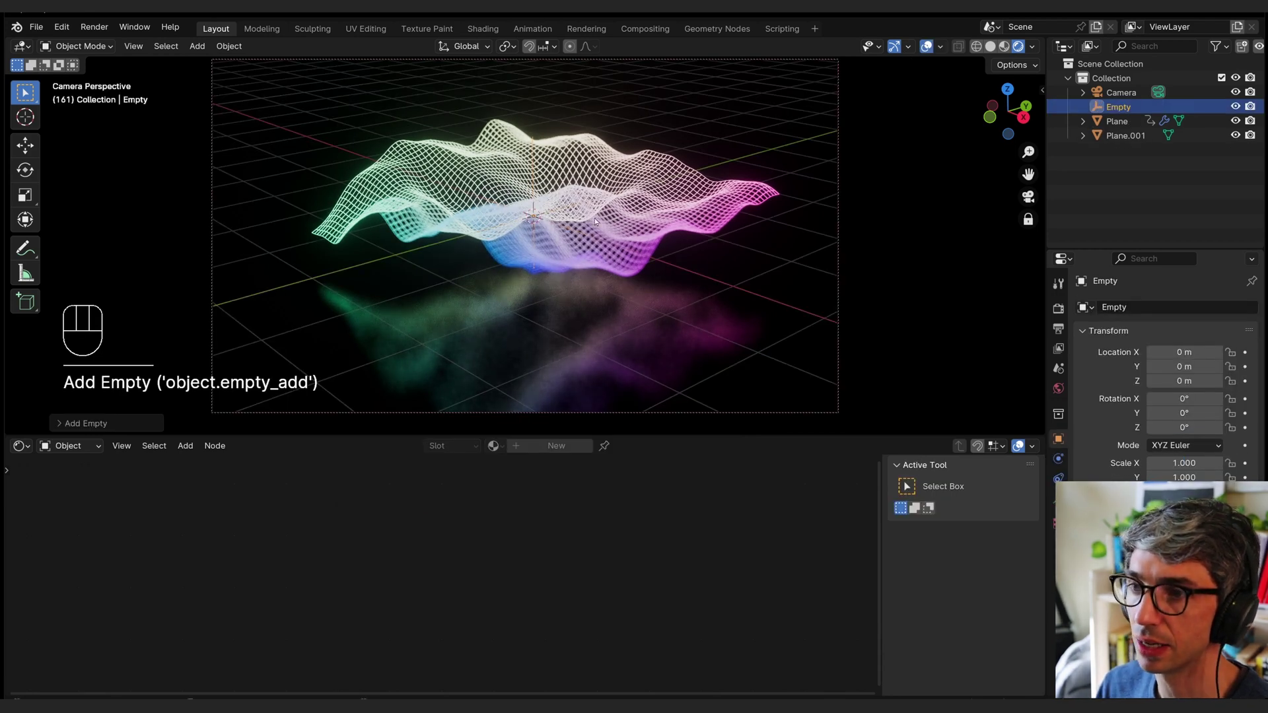
key(g)
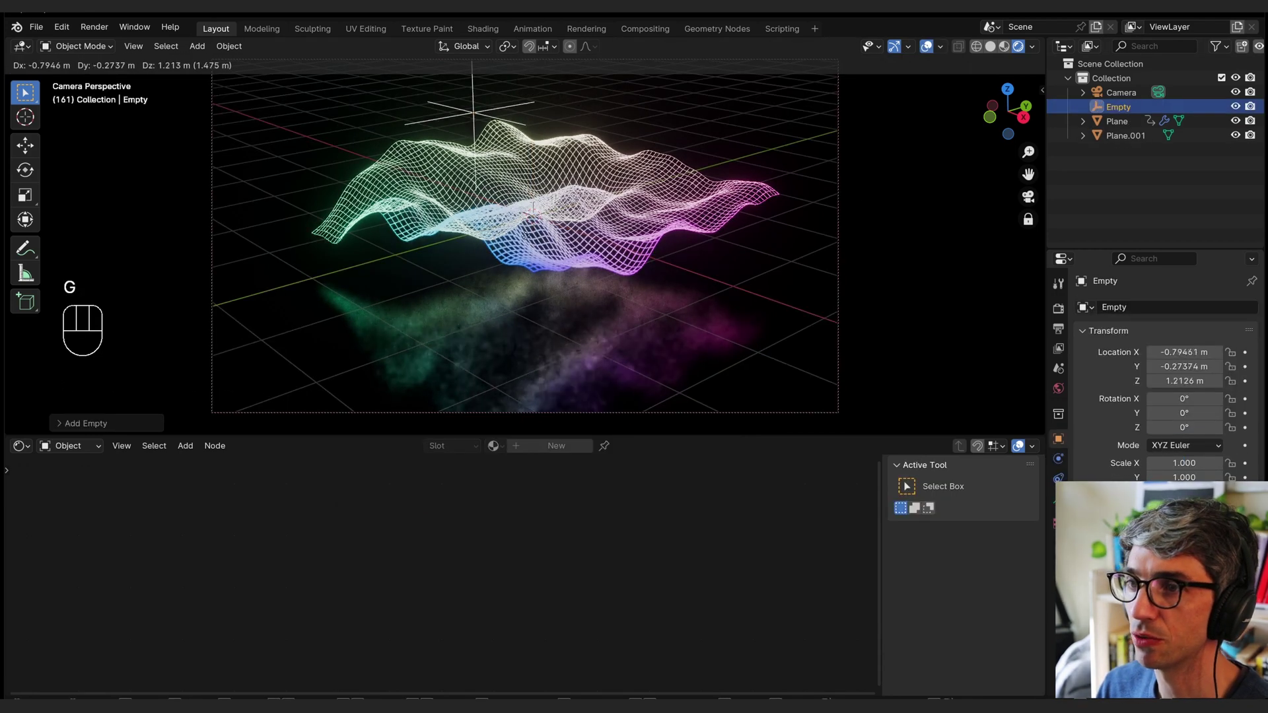
right_click(665, 354)
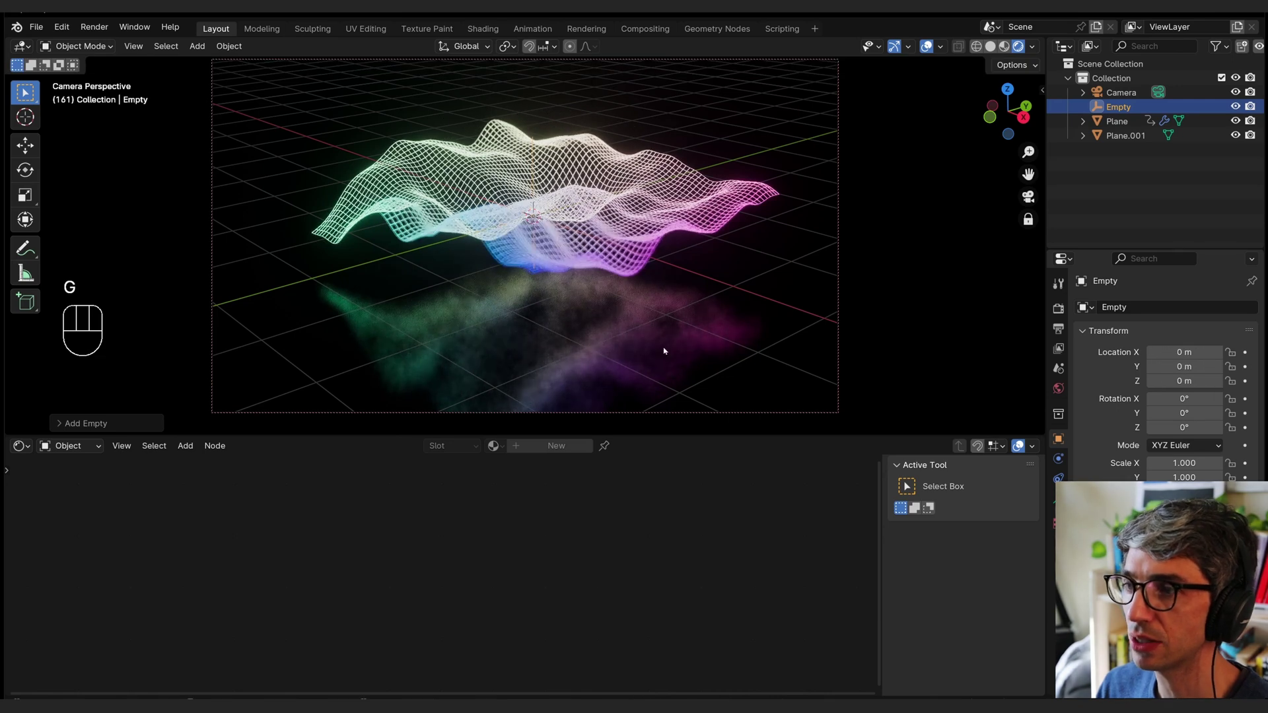
Step: Drive the Empty's Z location with the #frame*.01 expression
click(1183, 381)
text(#)
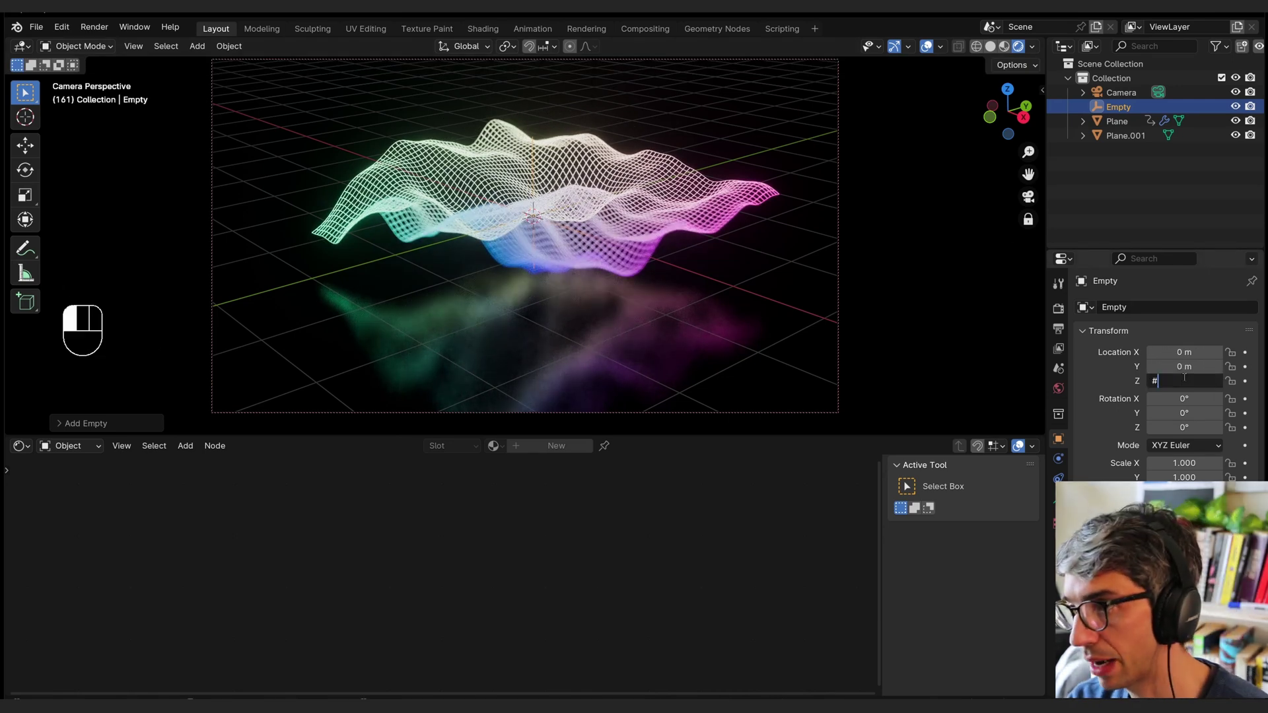
text(frame*.01)
key(Return)
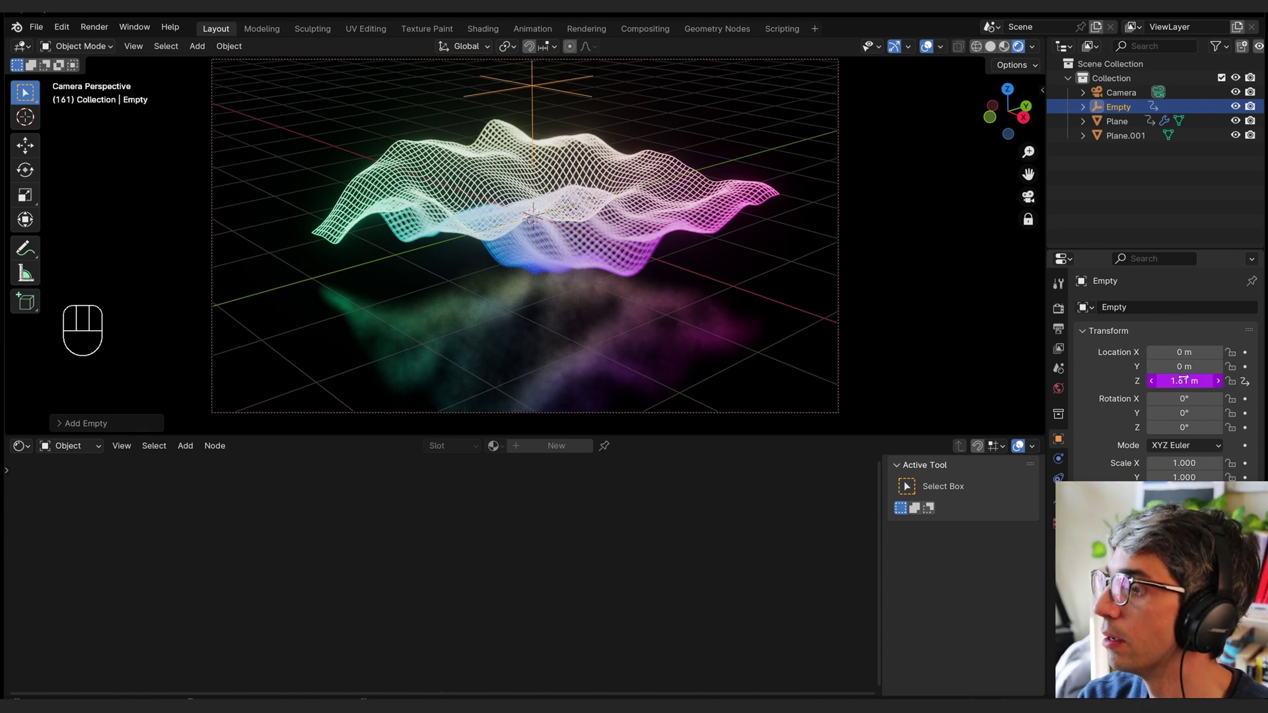
Step: Set the Empty as the Plane's Displace object, play the animation, and hide overlays
click(1123, 121)
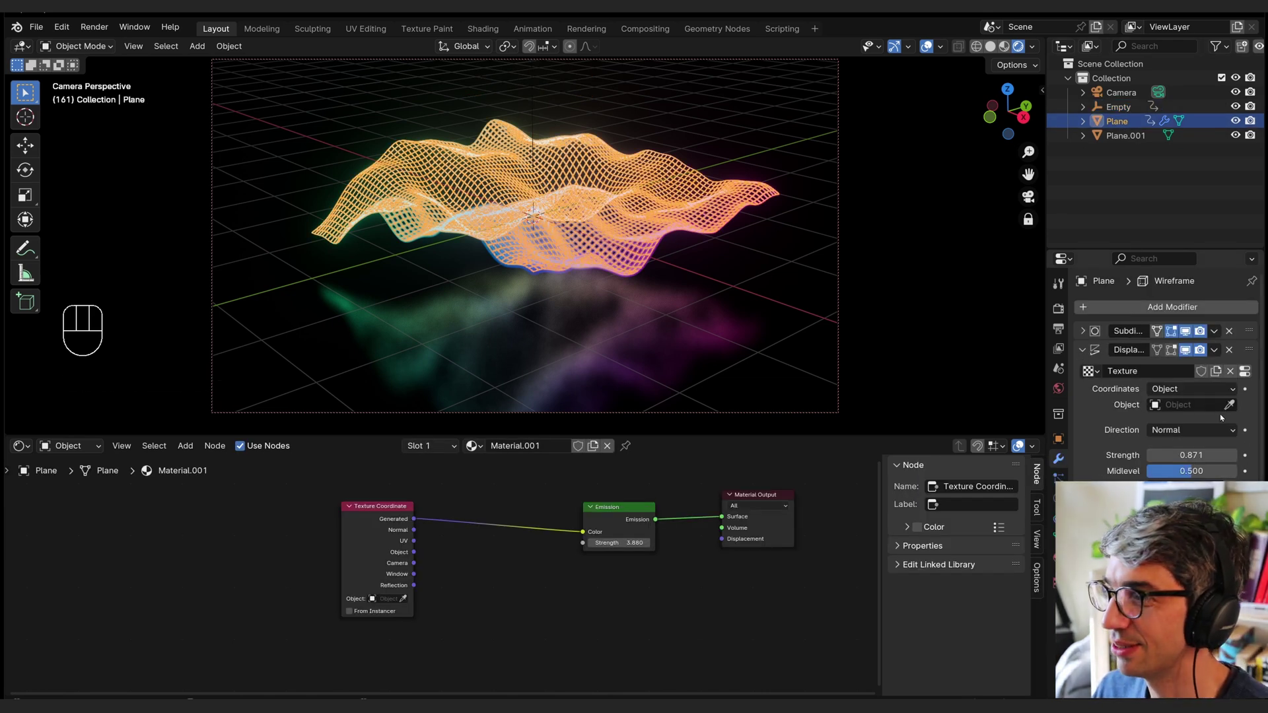
click(1125, 109)
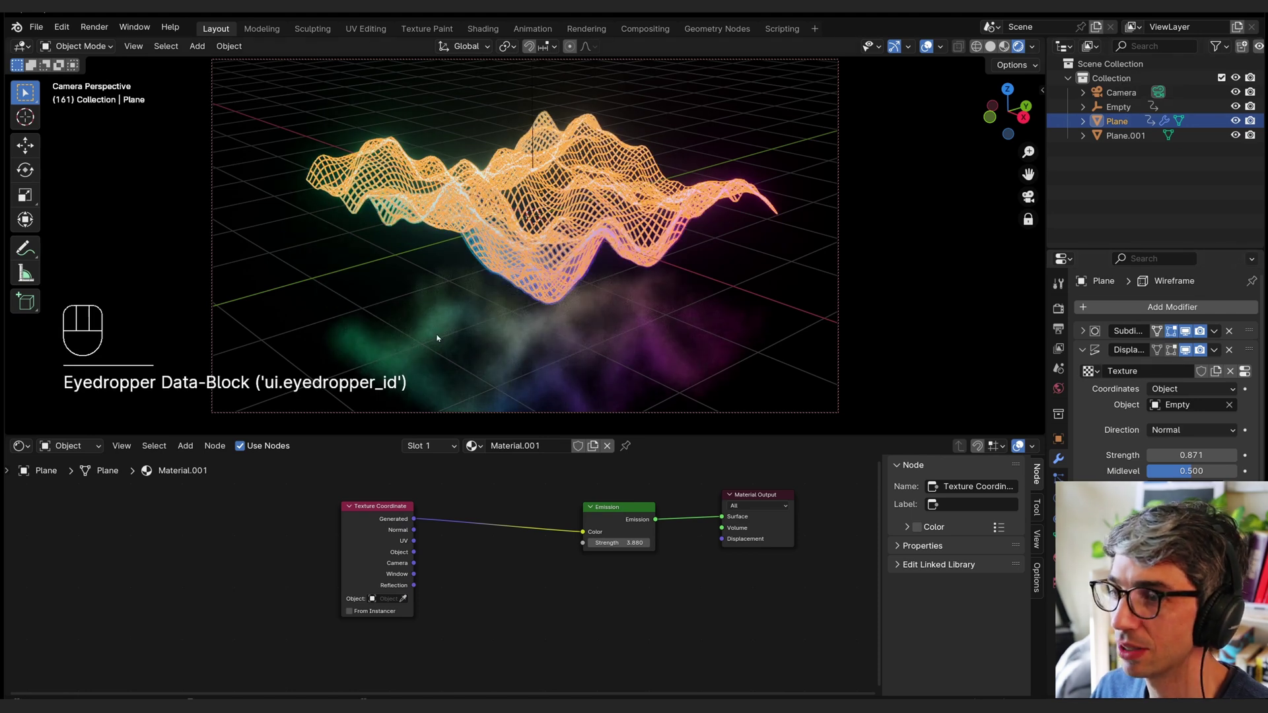
key(space)
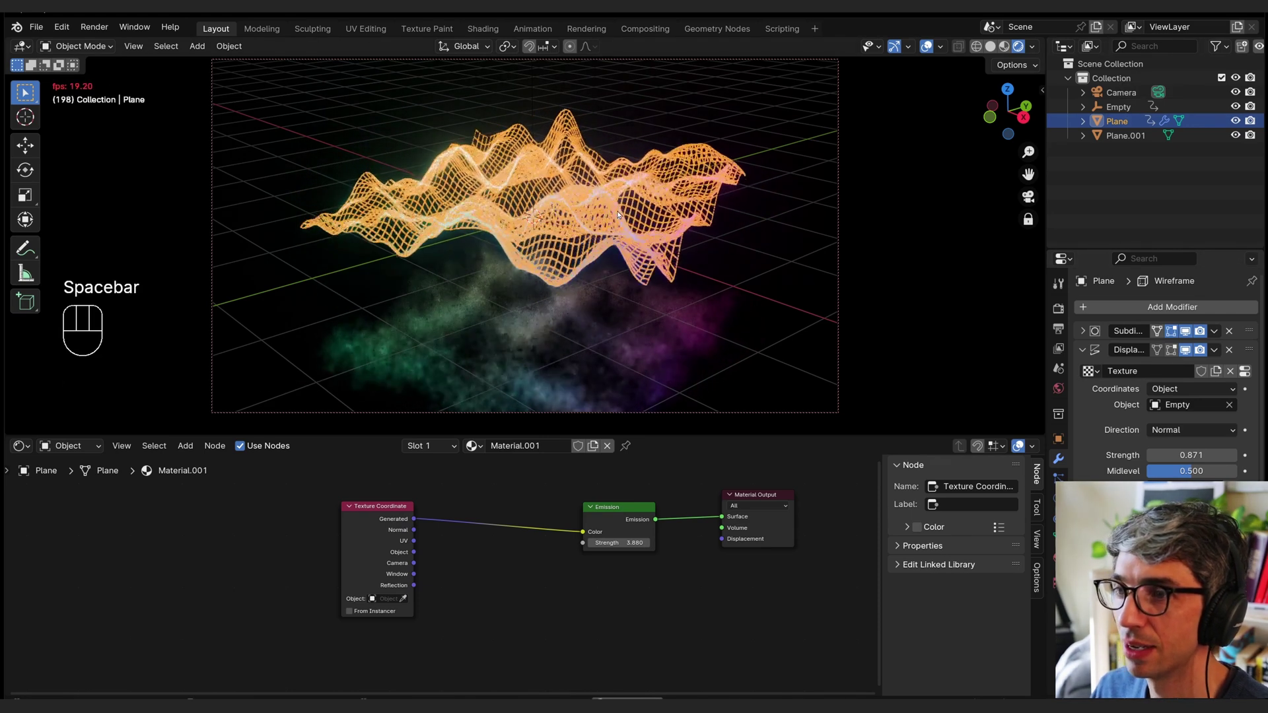
key(shift+alt+z)
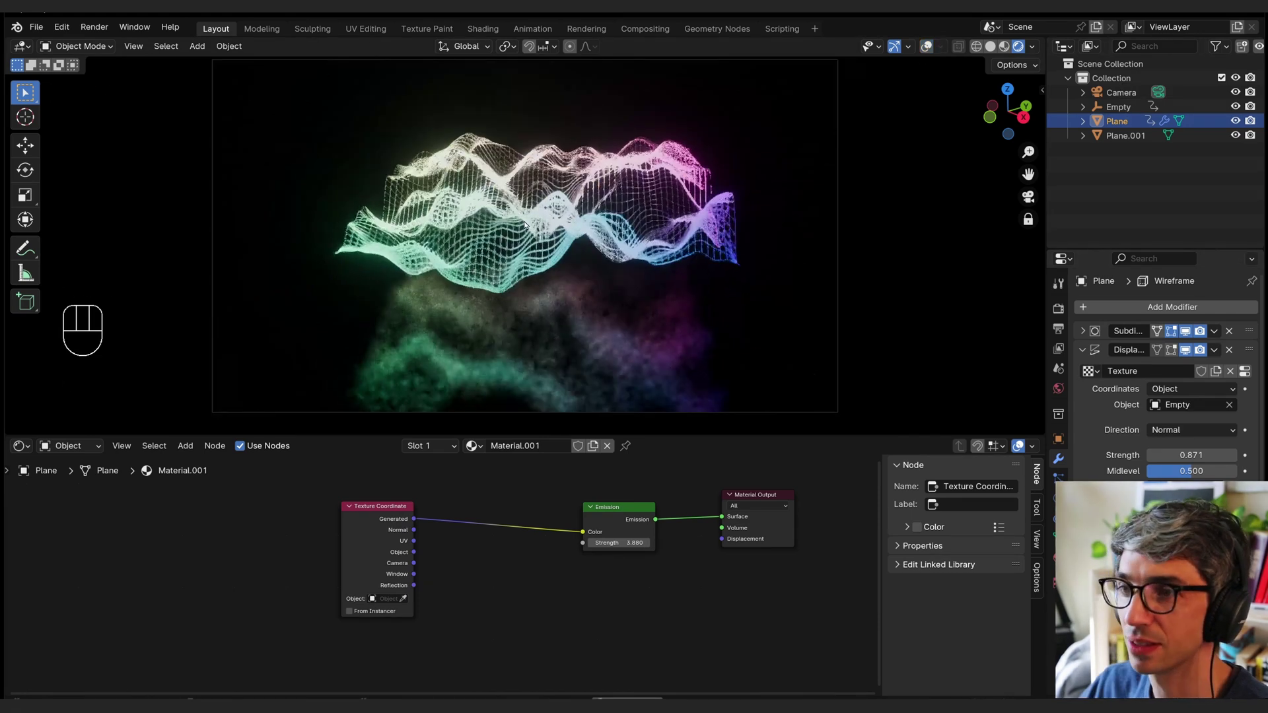